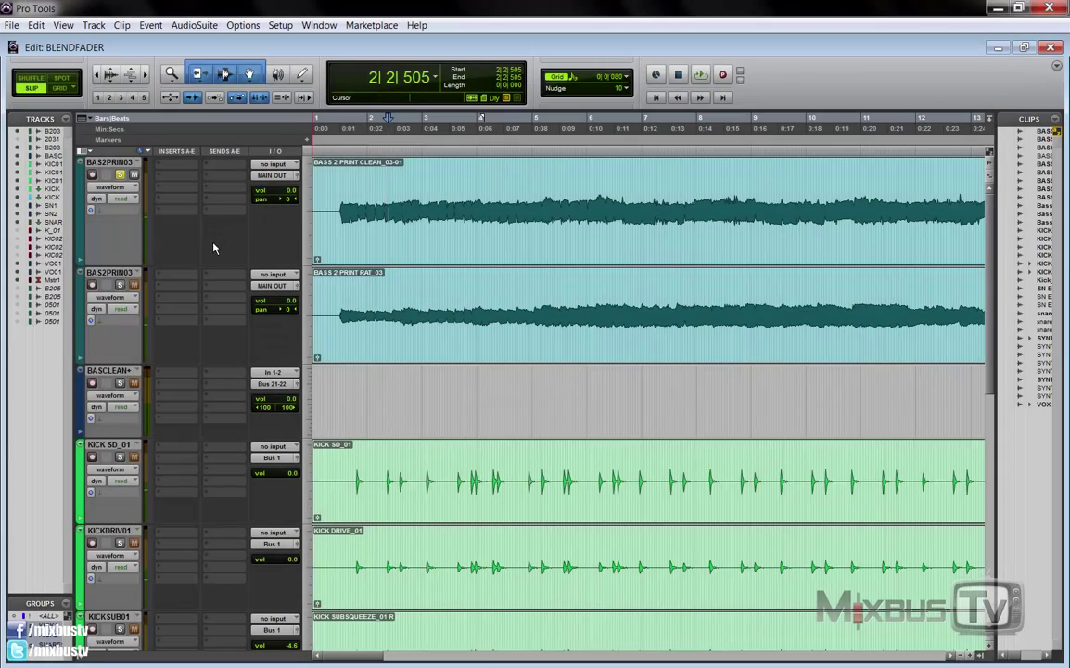
# Audition the bass prints, unsolo the clean print on track 1, and replay the soloed RAT_03 track
pyautogui.press('space')
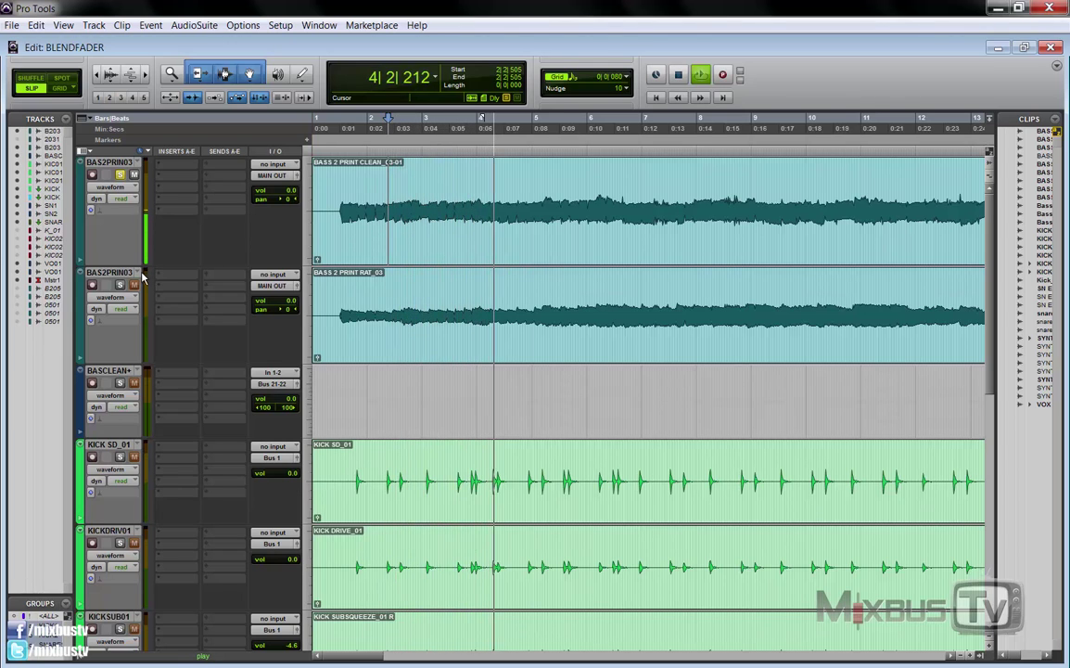
pyautogui.press('space')
pyautogui.click(120, 175)
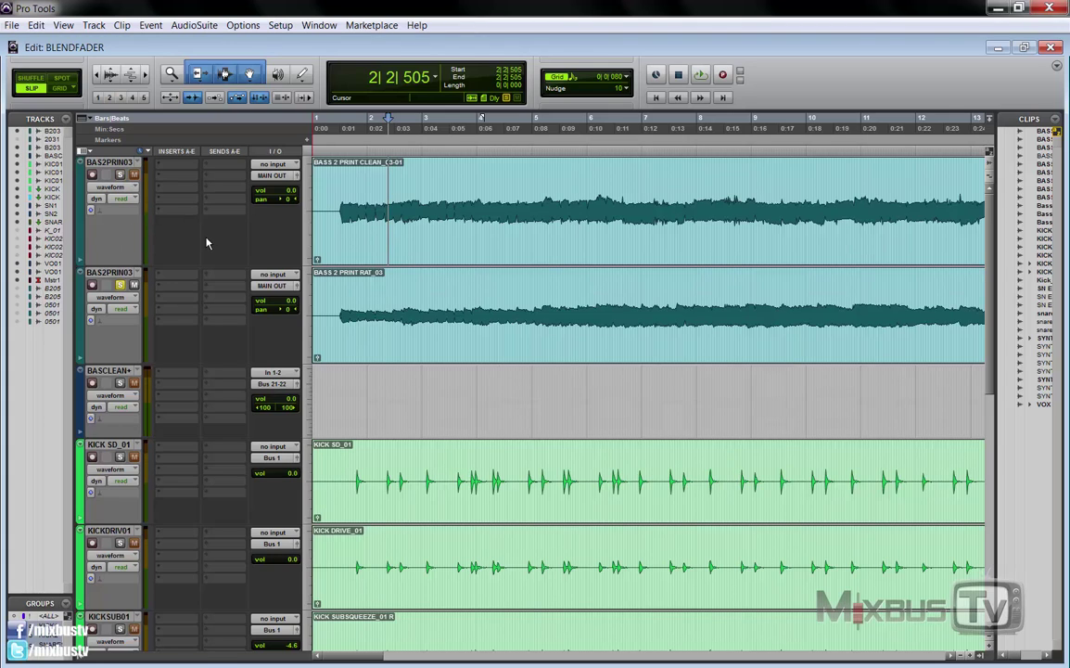
pyautogui.press('space')
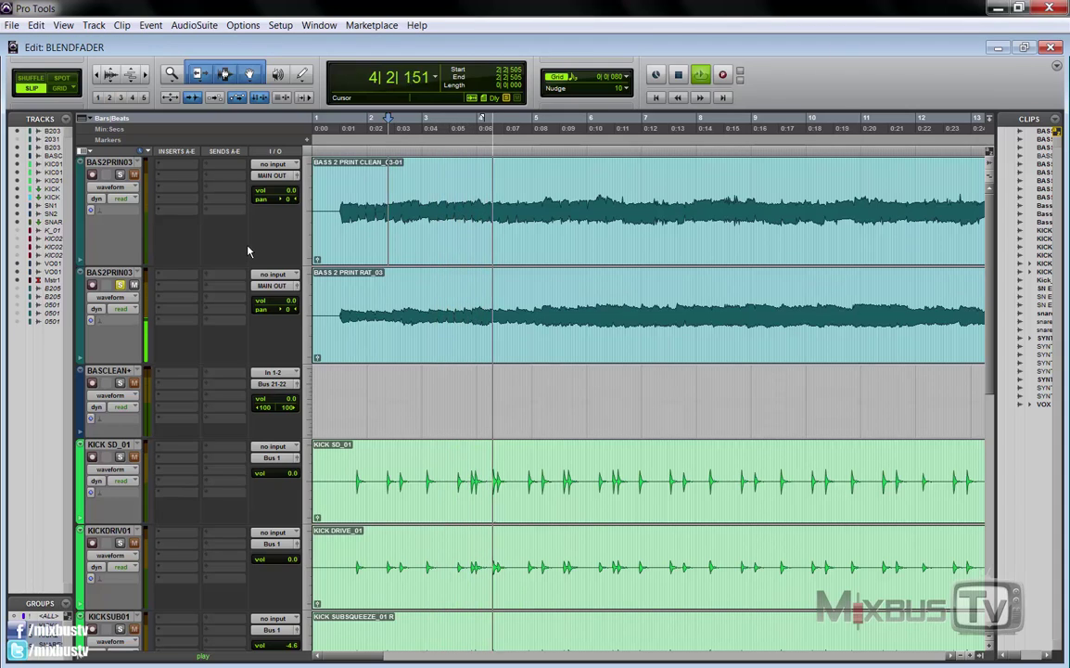
pyautogui.press('space')
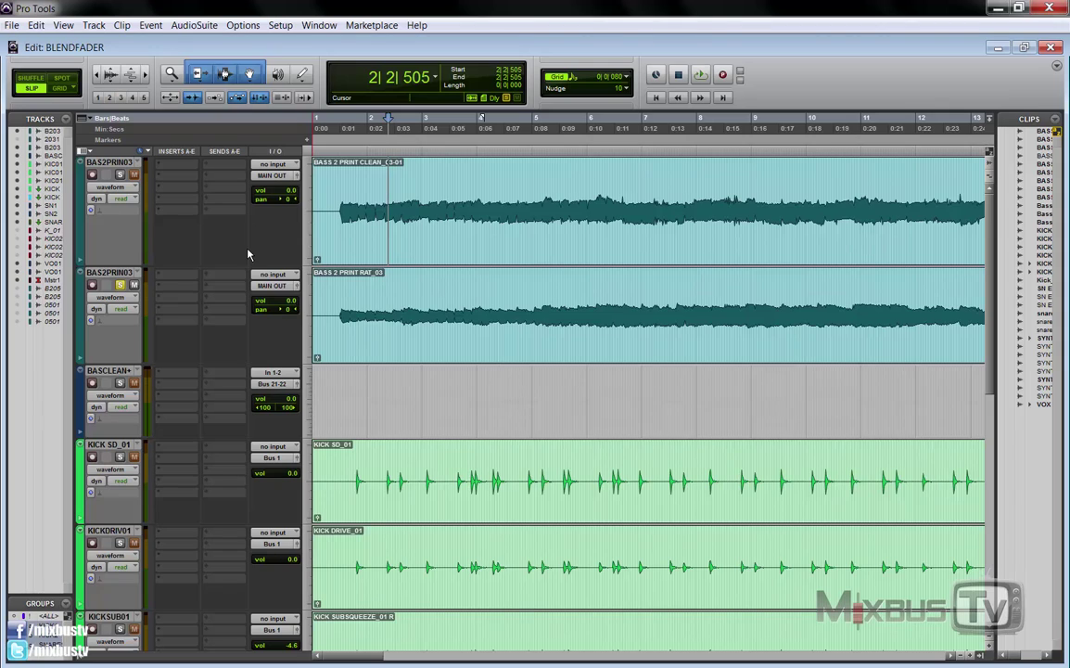
pyautogui.press('space')
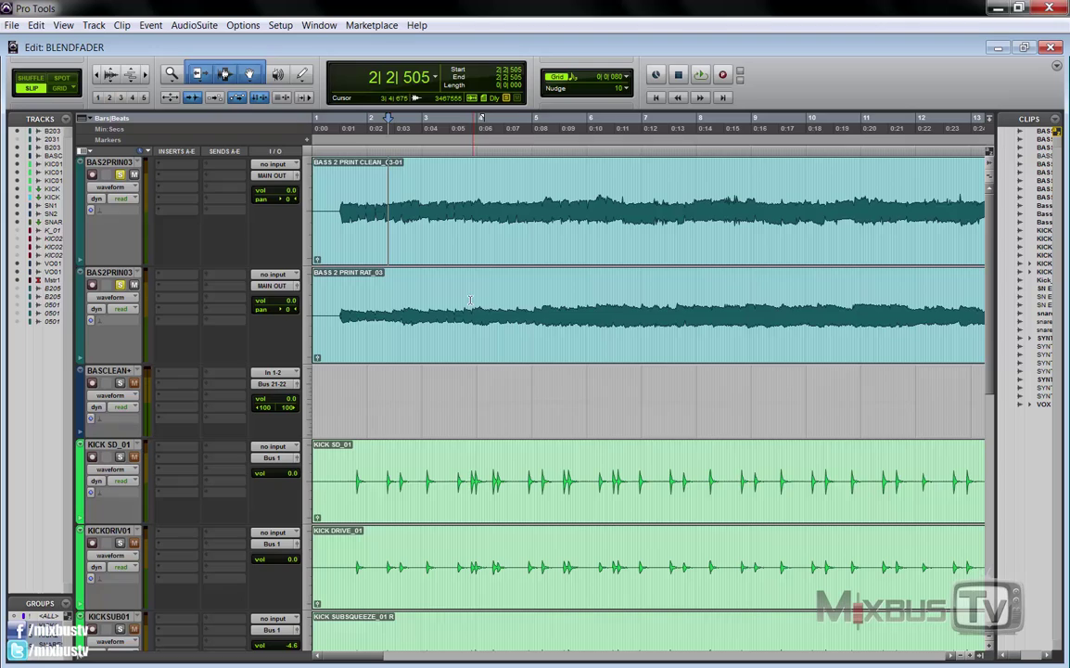
pyautogui.press('space')
# Audition the RAT_03 track with its output fader pulled down and raised, then reset it to 0.0 dB
pyautogui.click(273, 286)
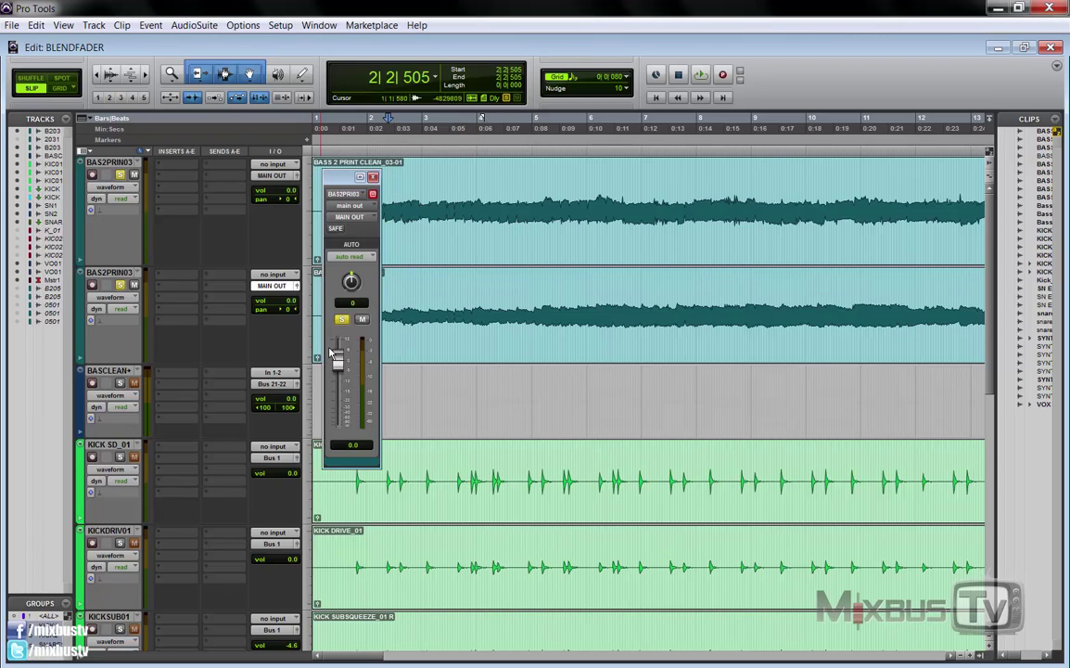
pyautogui.moveTo(332, 353); pyautogui.dragTo(339, 425)
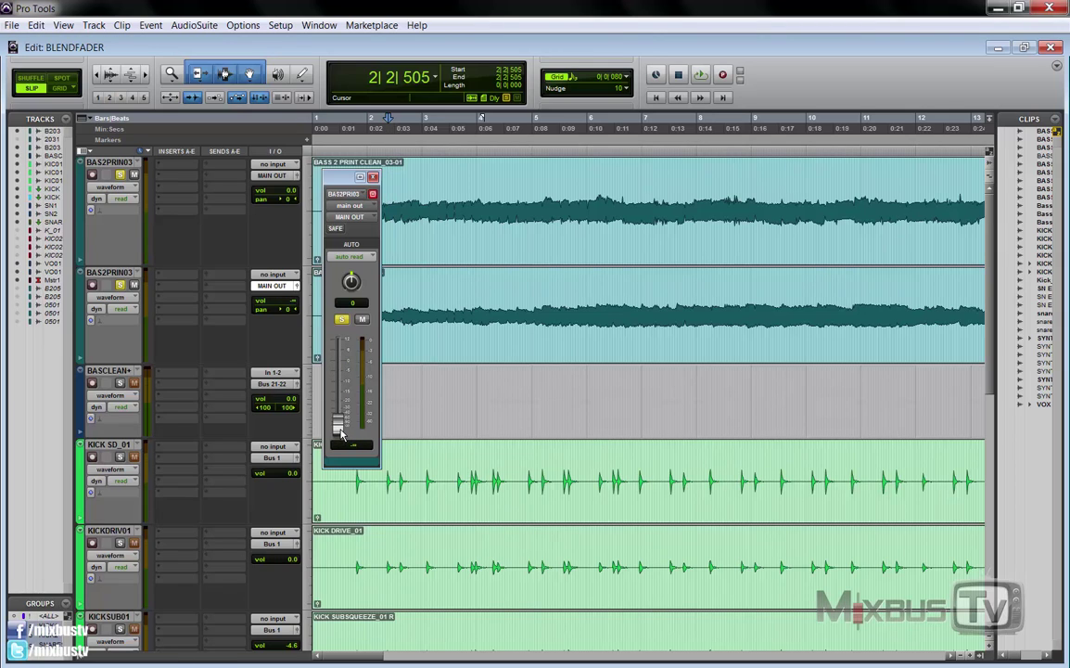
pyautogui.press('space')
pyautogui.moveTo(341, 436); pyautogui.dragTo(340, 362)
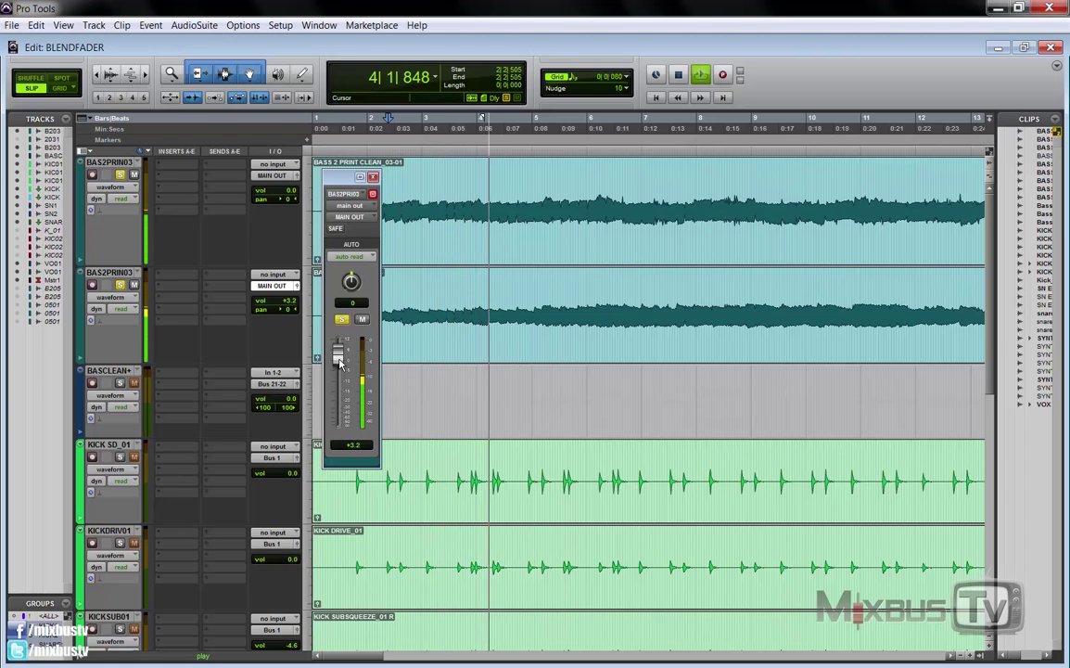
pyautogui.press('space')
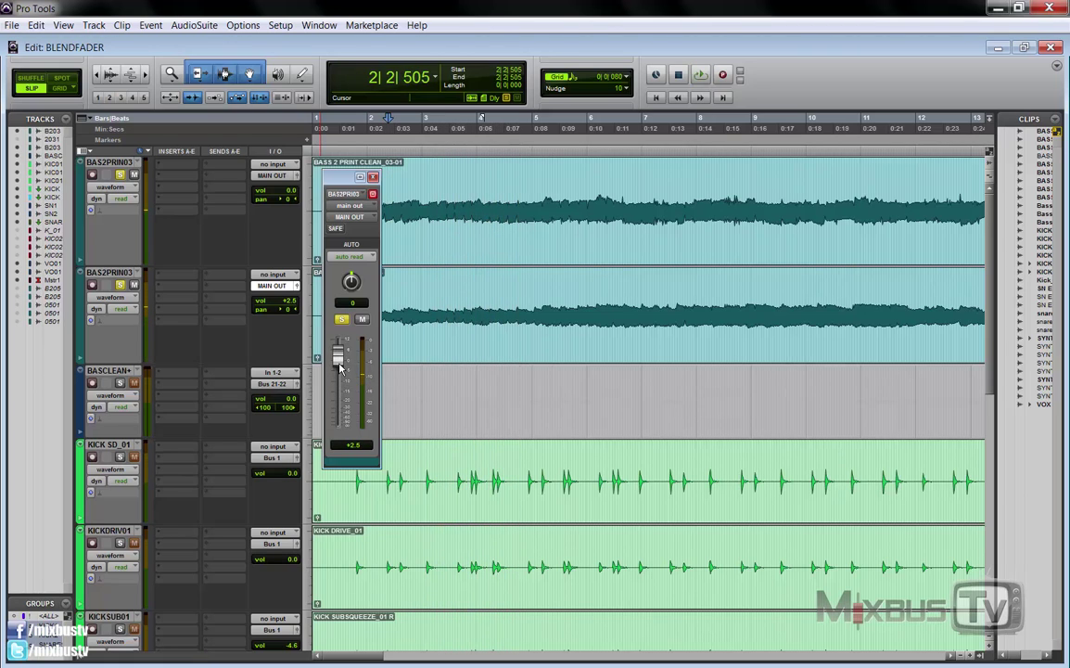
pyautogui.keyDown('alt'); pyautogui.click(339, 364); pyautogui.keyUp('alt')
# Close the output window and move both bass print clips down onto the BASCLEAN+ track
pyautogui.click(374, 178)
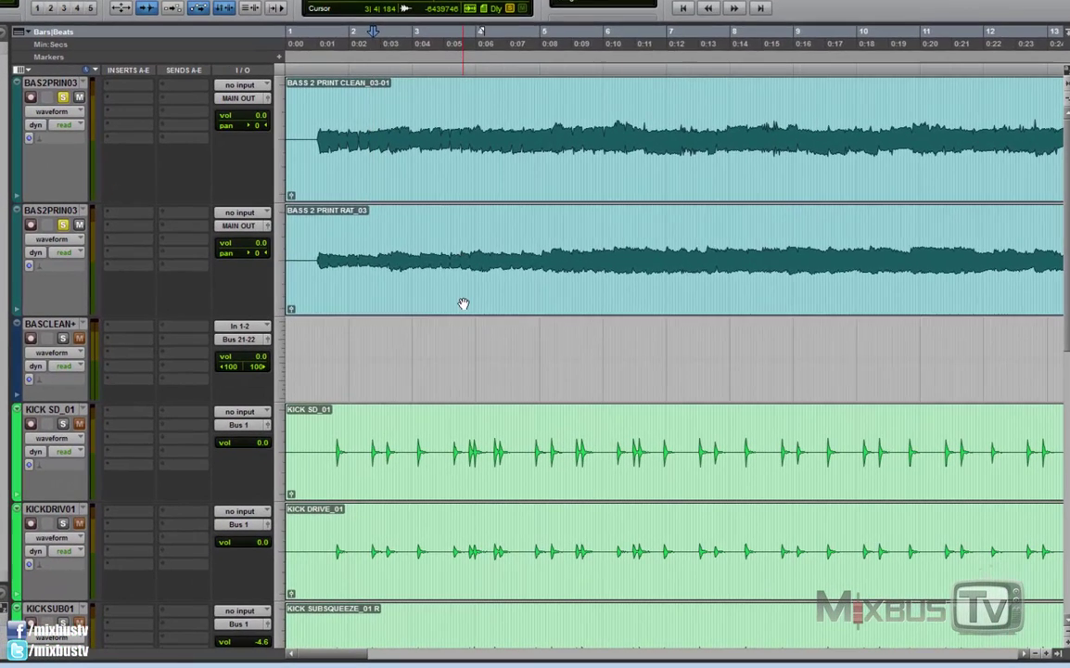
pyautogui.doubleClick(470, 296)
pyautogui.keyDown('shift'); pyautogui.click(463, 176); pyautogui.keyUp('shift')
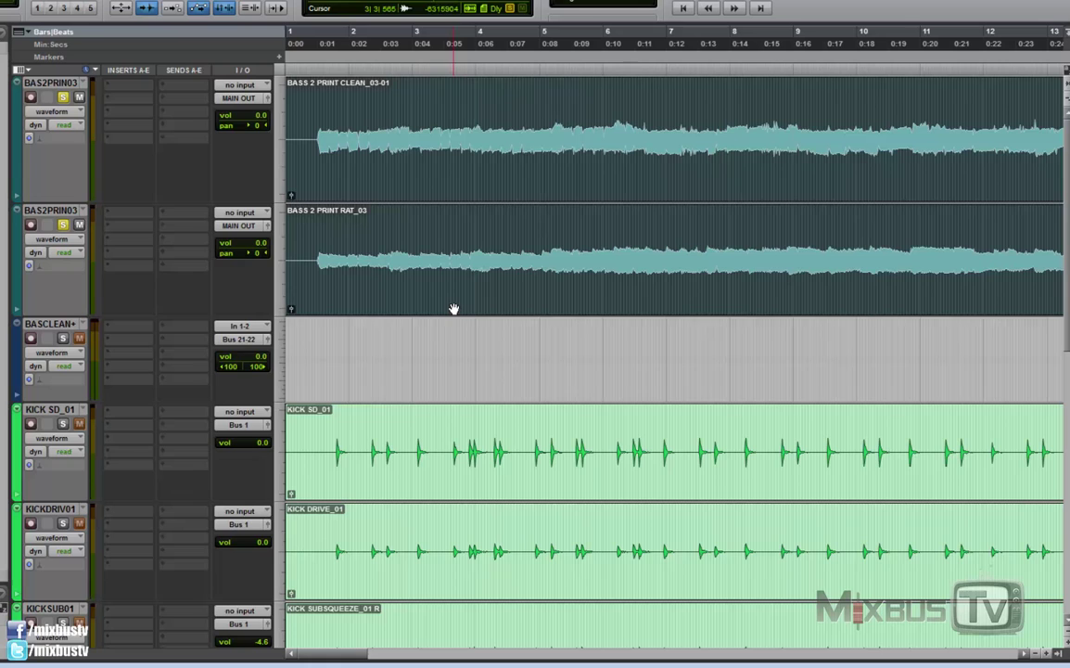
pyautogui.moveTo(454, 309); pyautogui.dragTo(445, 358)
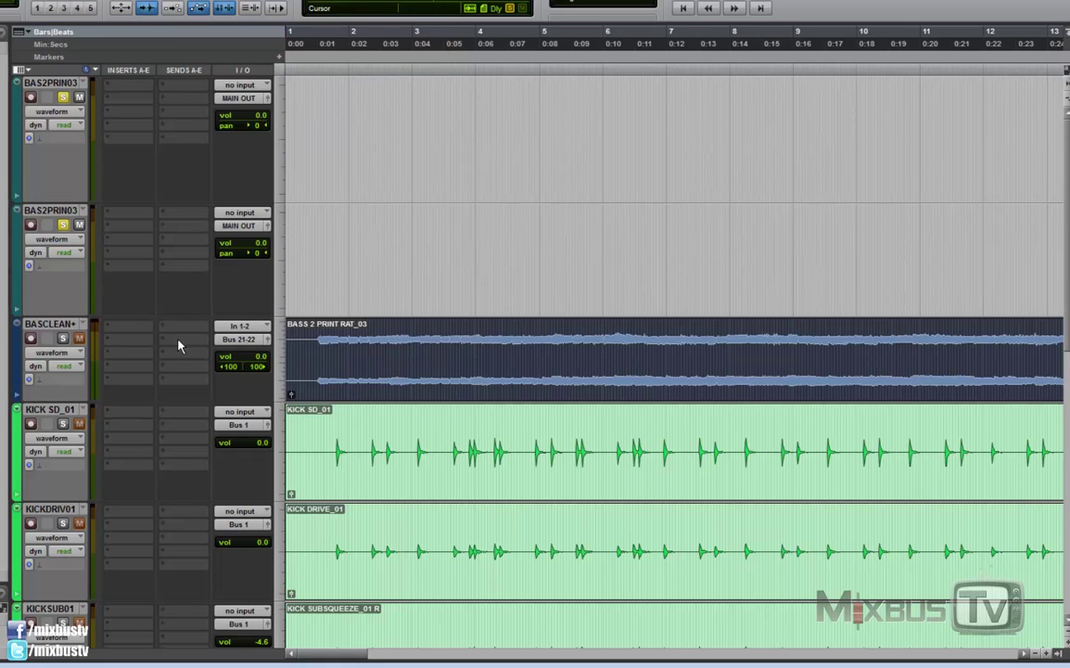
# Solo BASCLEAN+, route its output to MAIN OUT, and audition its bass clip
pyautogui.click(68, 338)
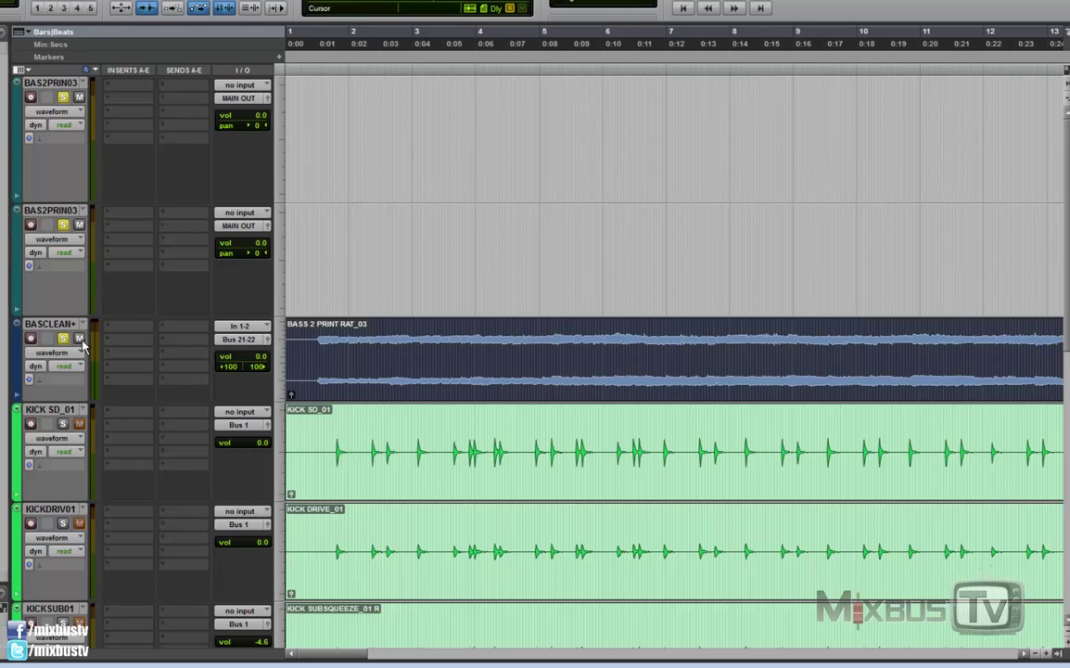
pyautogui.click(239, 339)
pyautogui.click(371, 366)
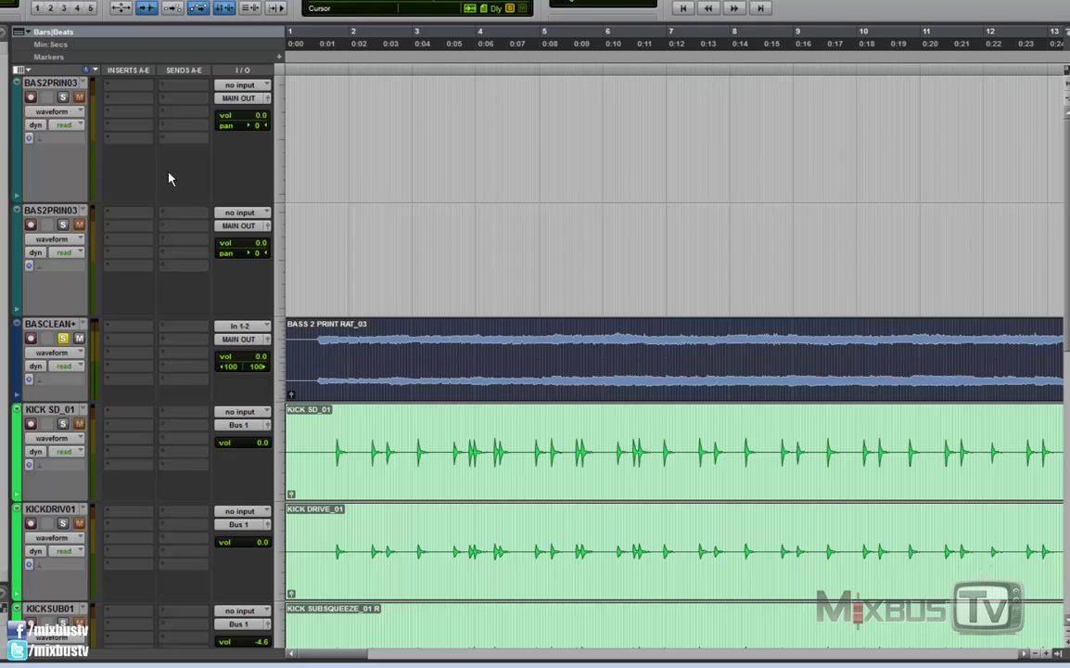
pyautogui.doubleClick(306, 339)
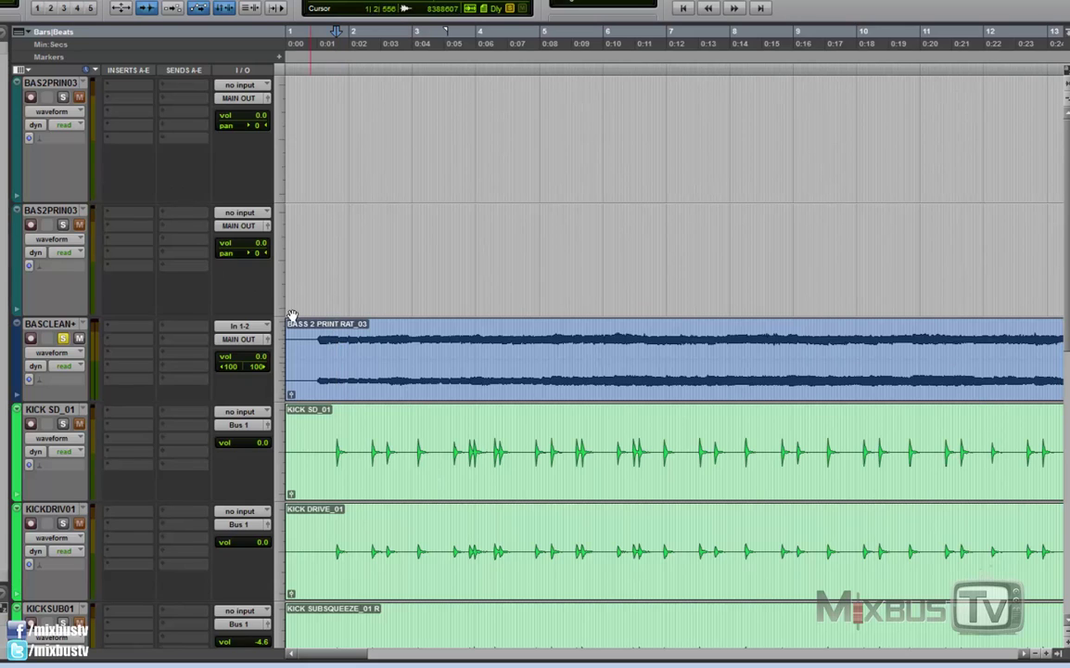
pyautogui.press('space')
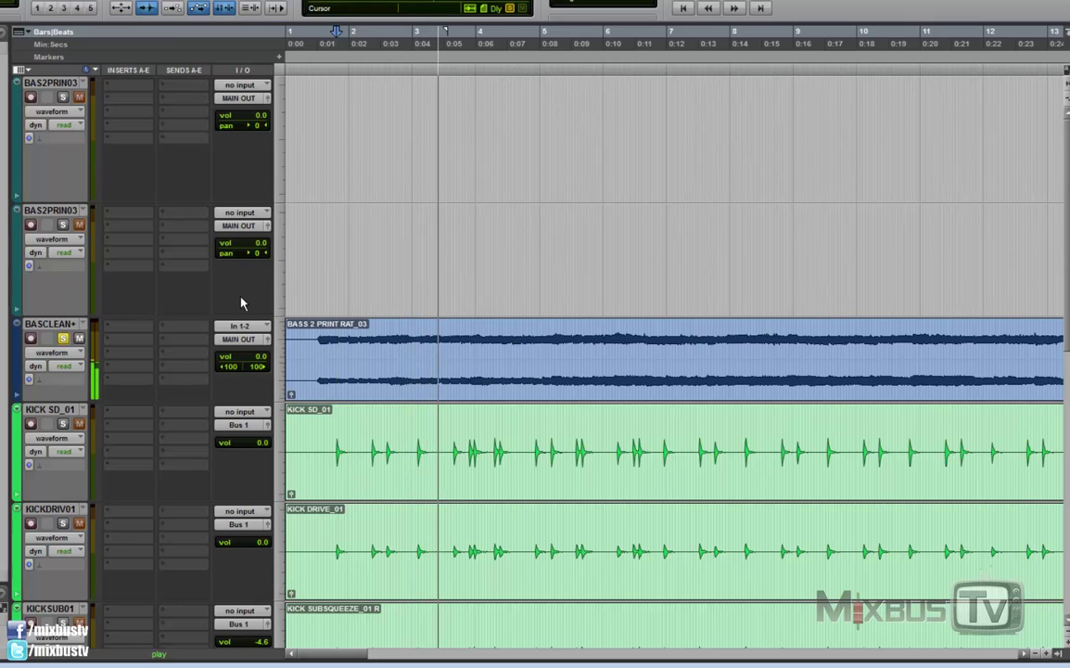
pyautogui.press('space')
# Route the BASCLEAN+ output to Bus 21-22
pyautogui.click(239, 338)
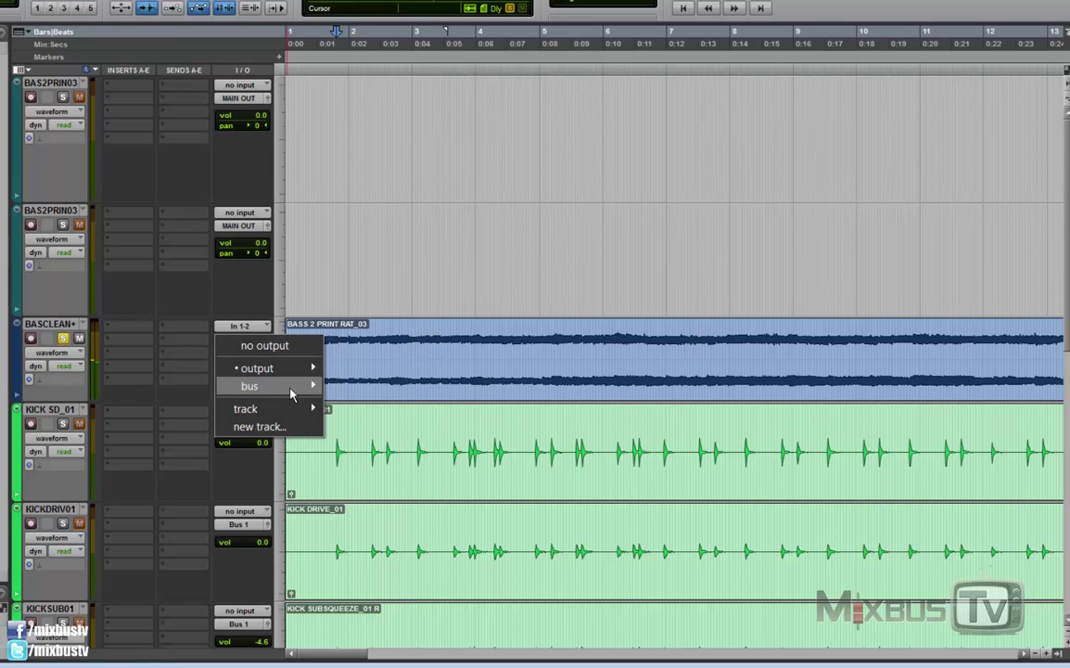
pyautogui.moveTo(292, 387)
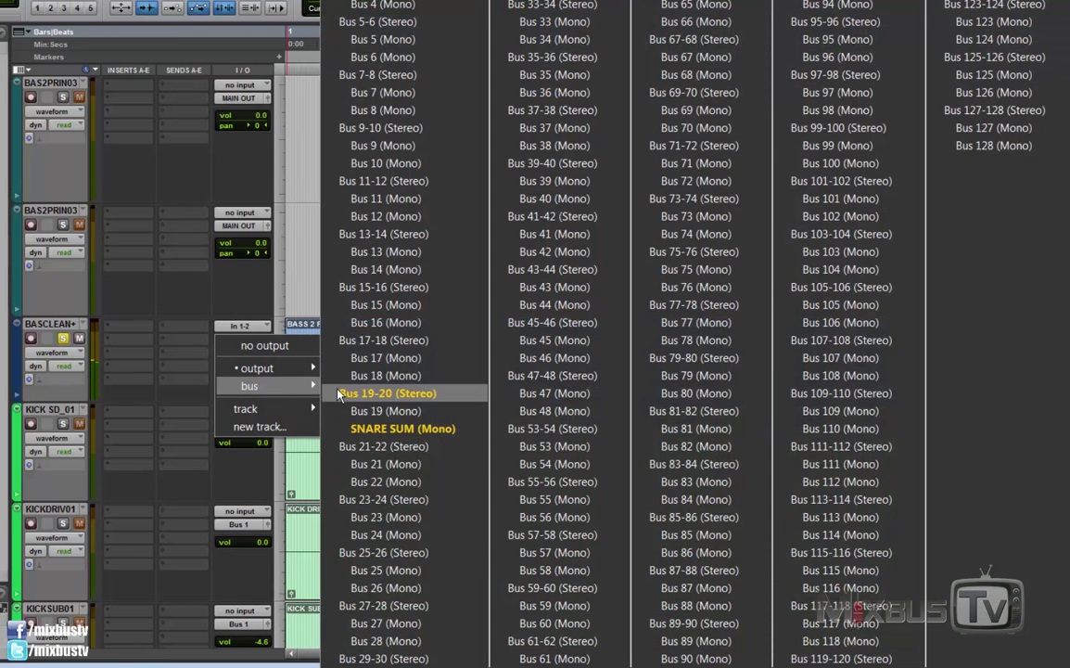
pyautogui.click(381, 447)
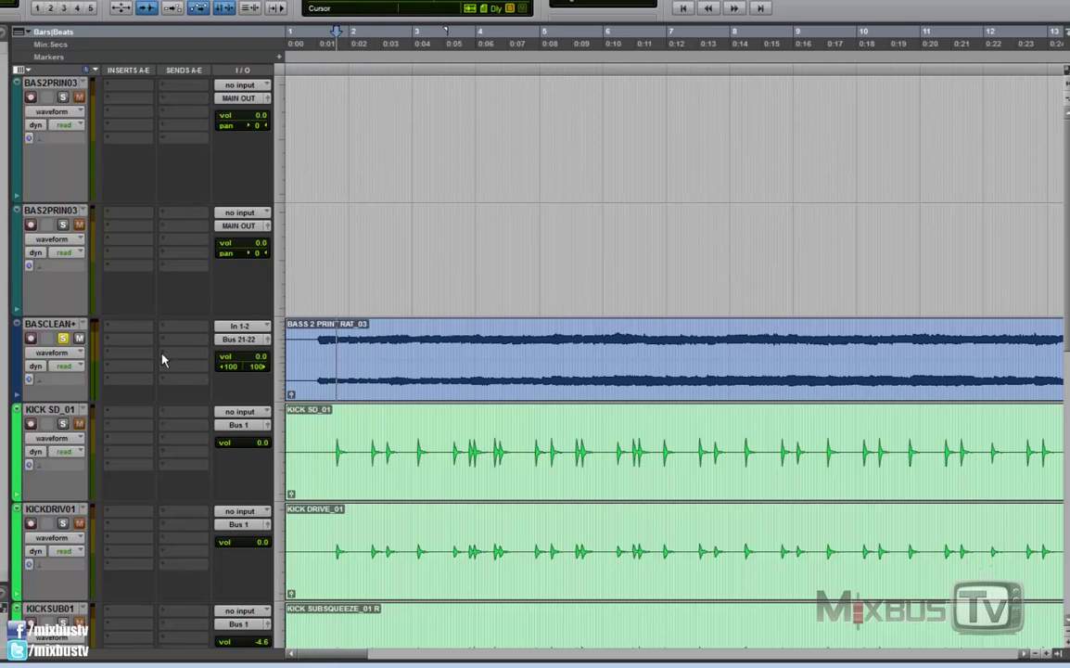
# Create one stereo and one mono Aux Input track below BASCLEAN+
pyautogui.click(51, 324)
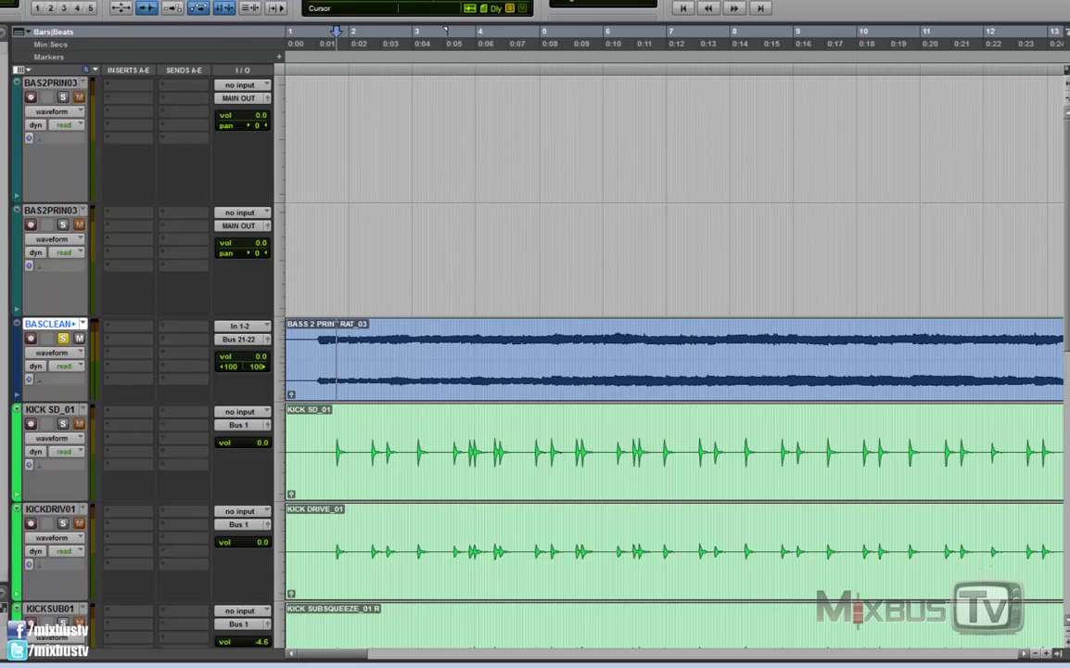
pyautogui.hotkey('ctrl', 'shift', 'n')
pyautogui.click(534, 163)
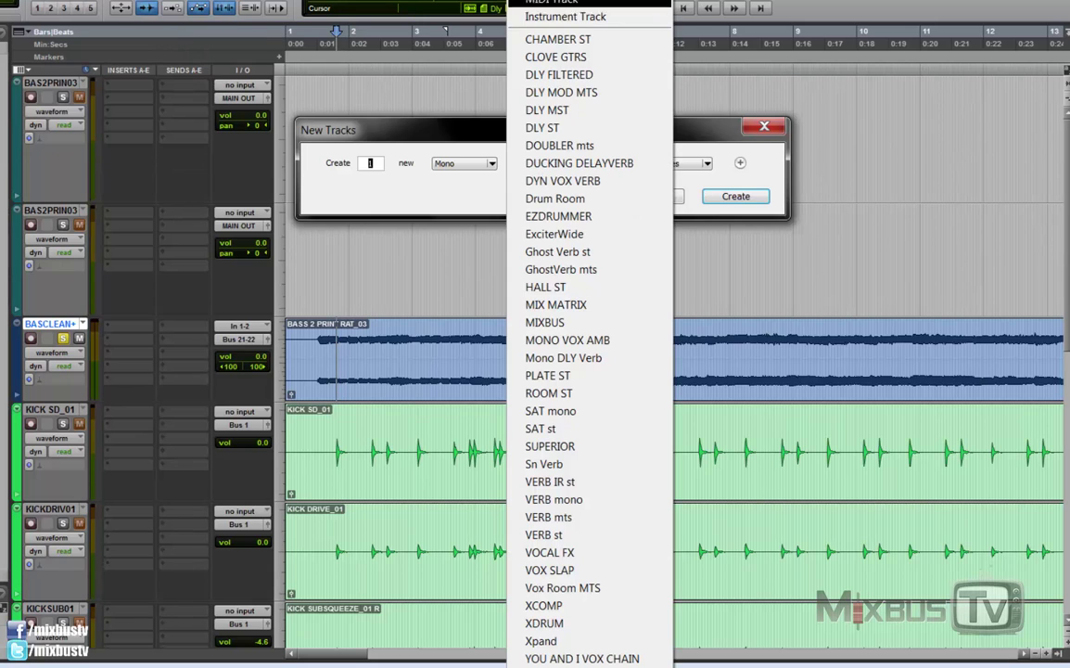
pyautogui.press('Escape')
pyautogui.click(463, 163)
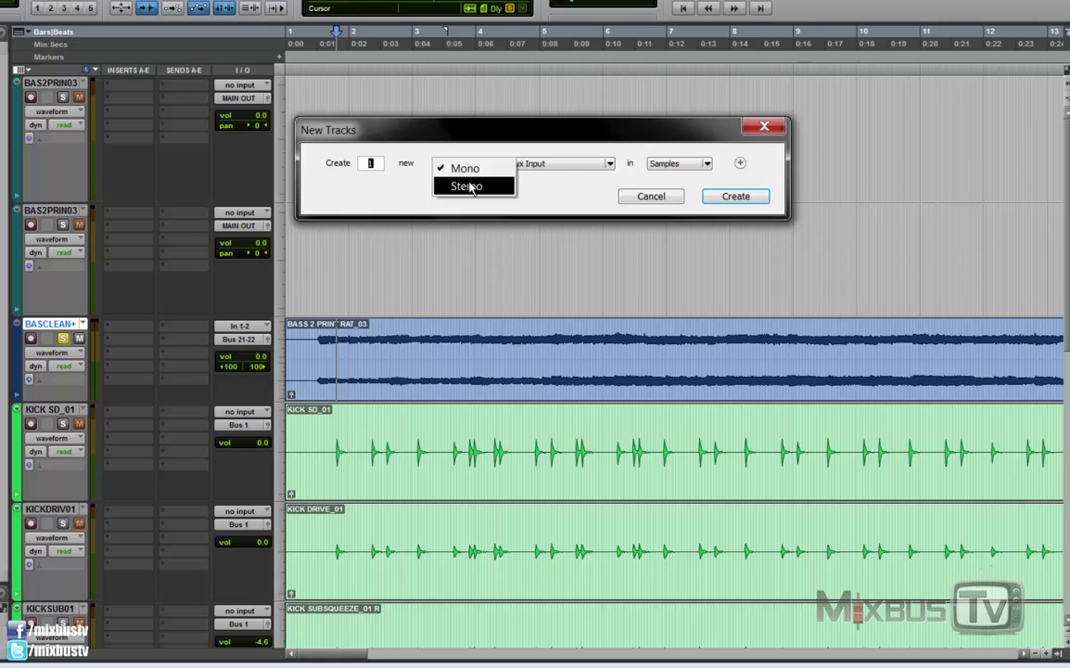
pyautogui.click(471, 187)
pyautogui.click(740, 163)
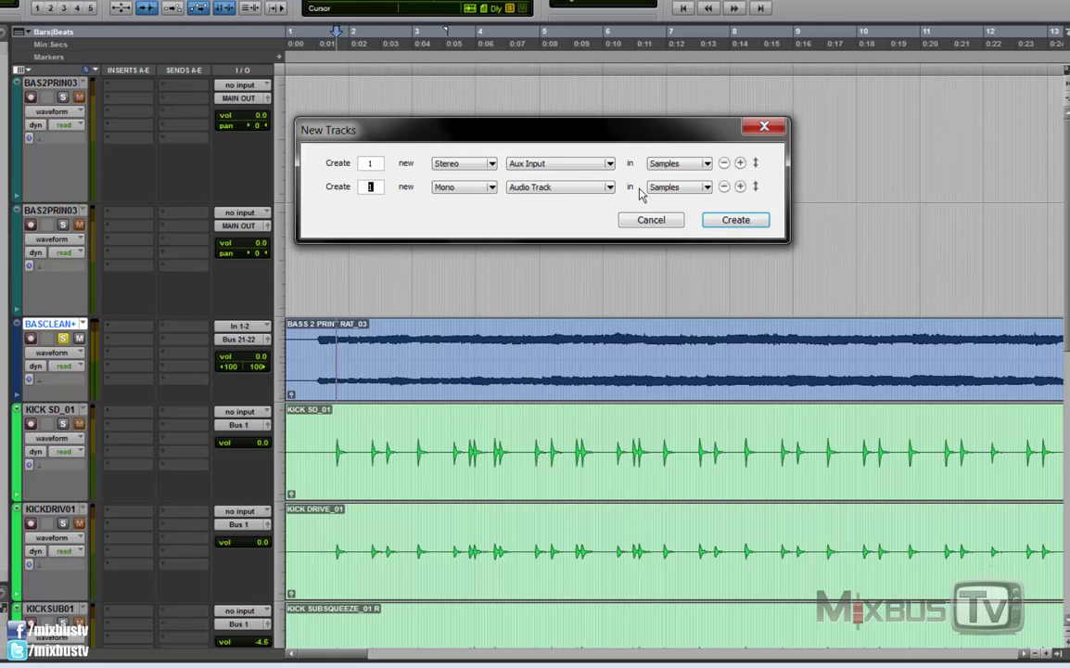
pyautogui.click(467, 186)
pyautogui.click(461, 196)
pyautogui.click(556, 186)
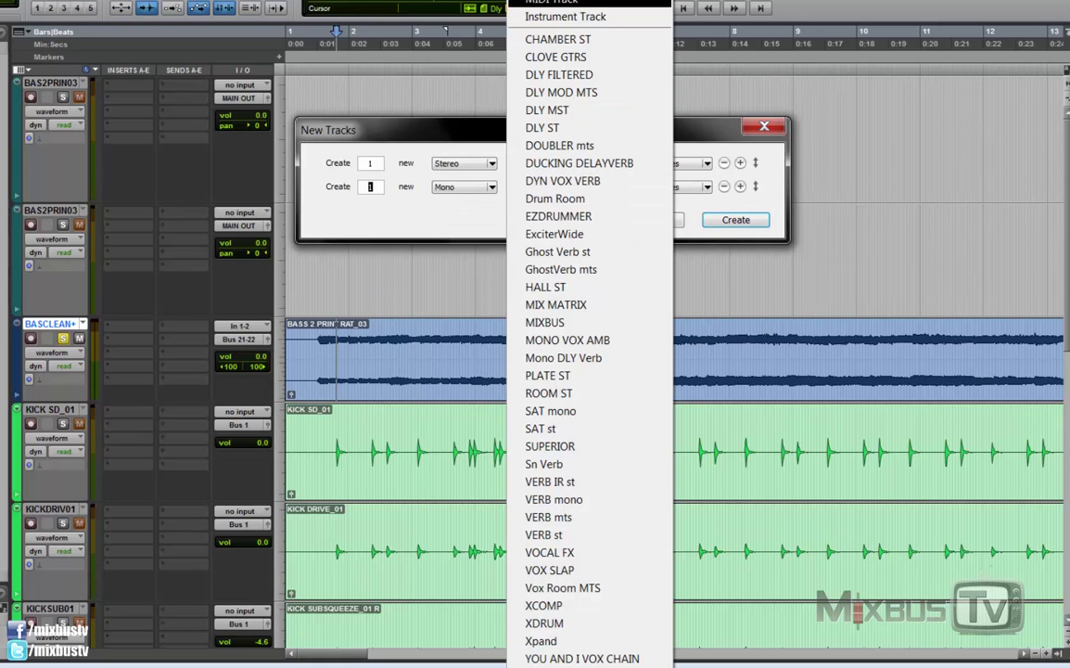
pyautogui.click(566, 11)
pyautogui.click(714, 219)
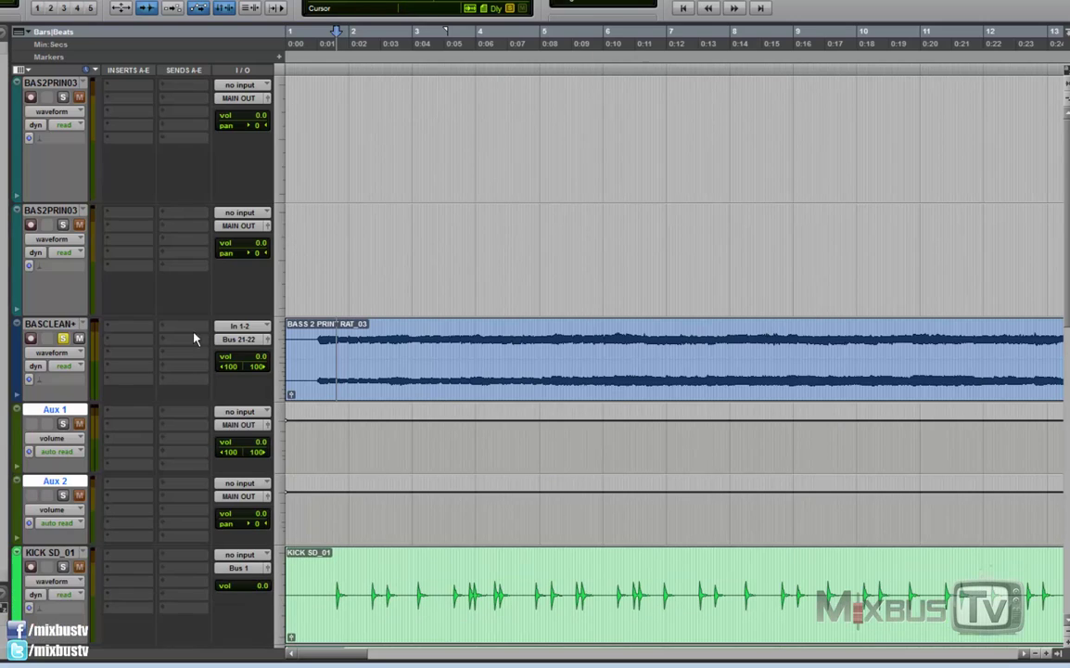
# Colour the two new aux tracks yellow
pyautogui.doubleClick(16, 412)
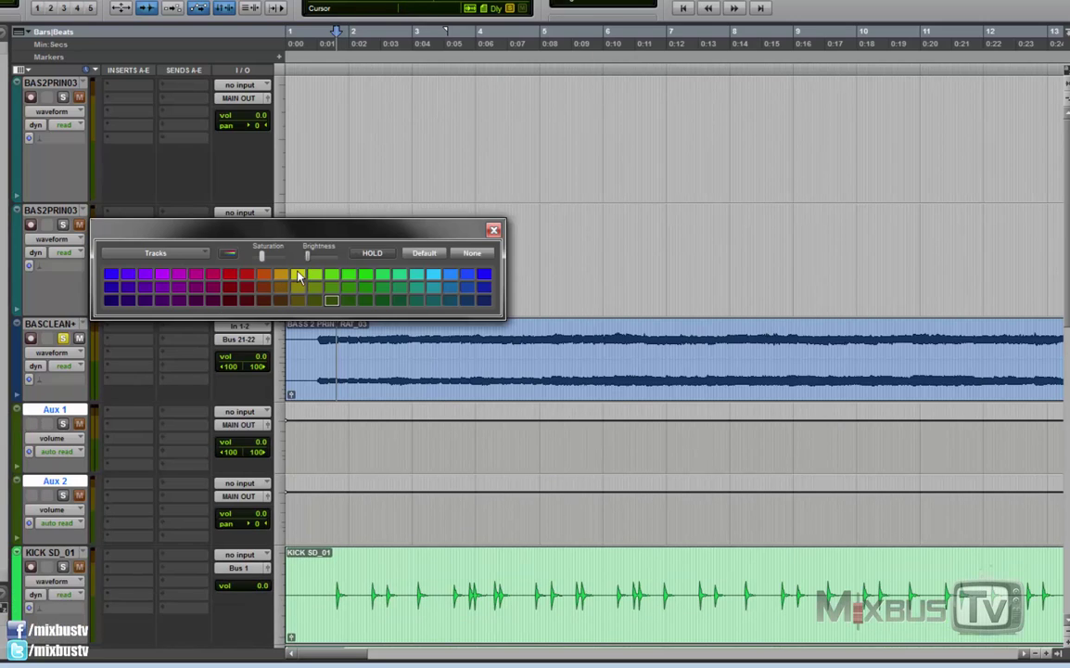
pyautogui.click(298, 276)
pyautogui.click(494, 229)
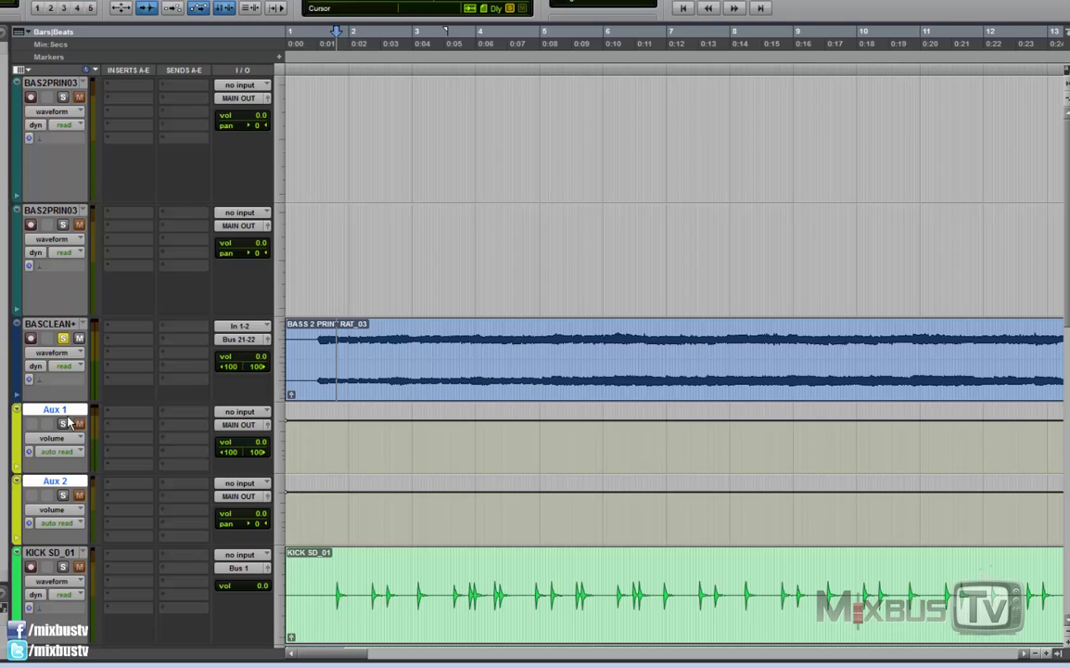
# Rename Aux 1 to BLENDFADER and Aux 2 to BLENDOUT
pyautogui.doubleClick(57, 411)
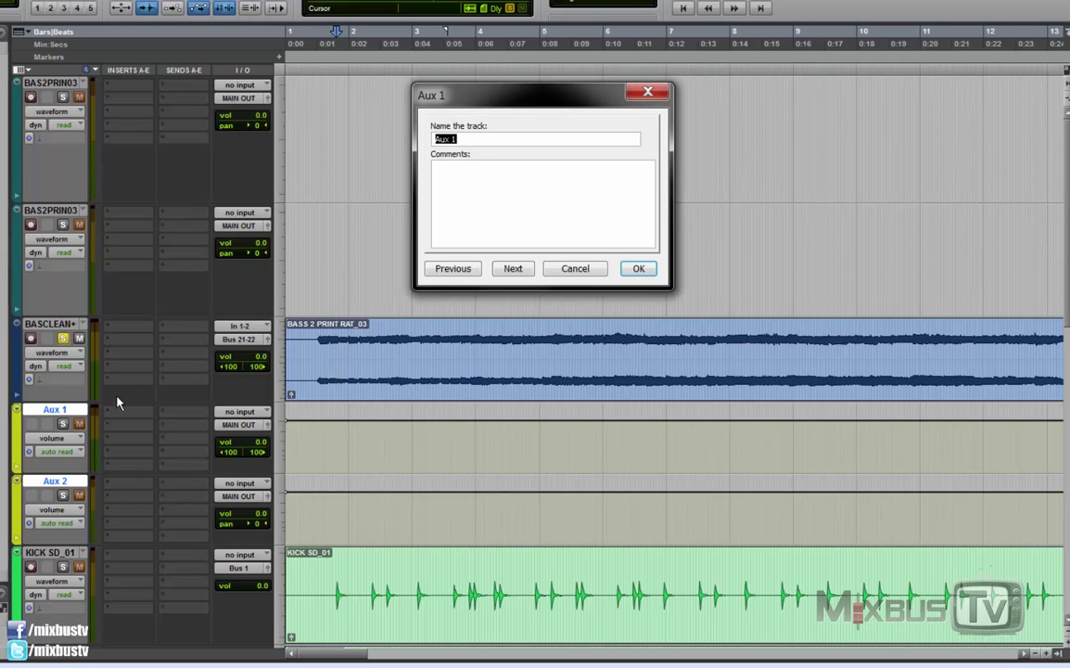
pyautogui.write('BLEN')
pyautogui.press('Return')
pyautogui.doubleClick(73, 481)
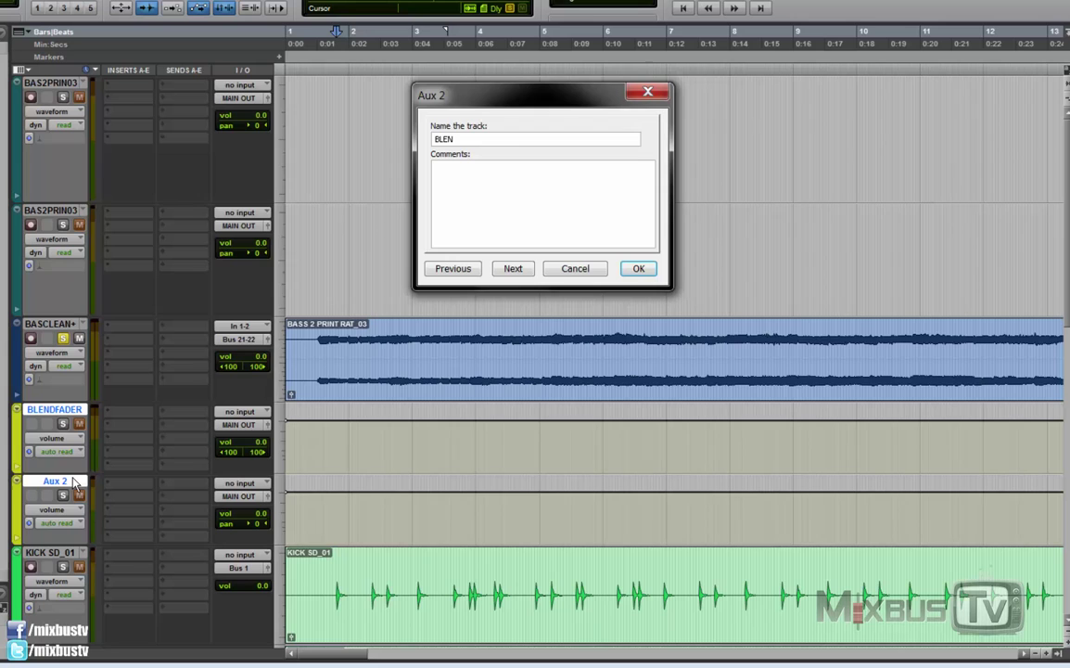
pyautogui.press('Return')
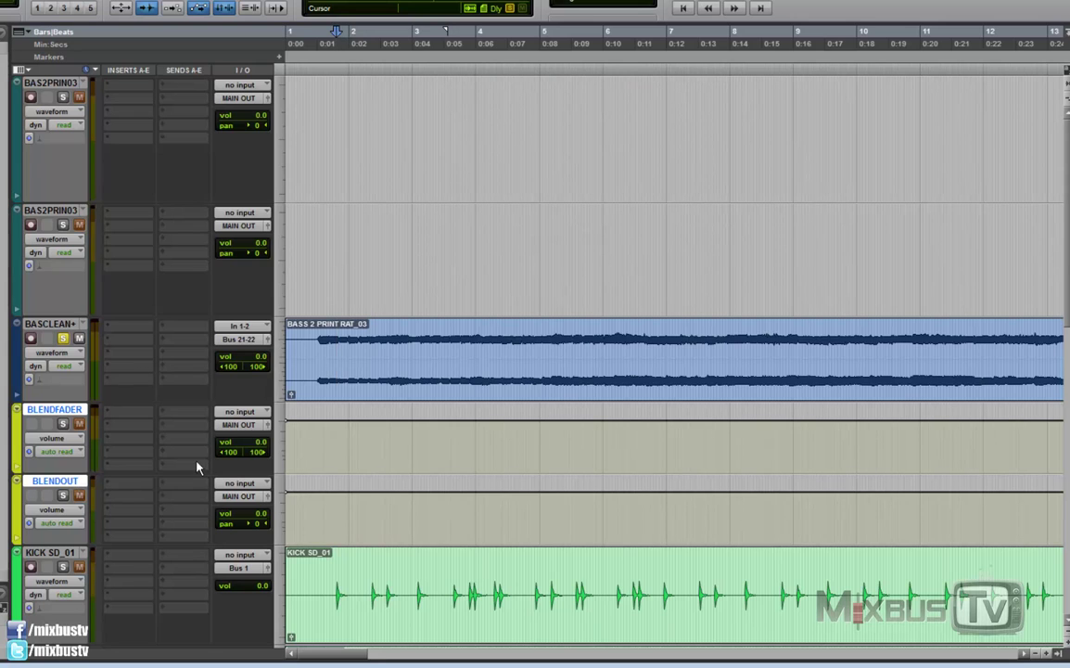
# Feed BLENDFADER from Bus 21-22 and send its output to Bus 23-24
pyautogui.click(239, 412)
pyautogui.moveTo(264, 458)
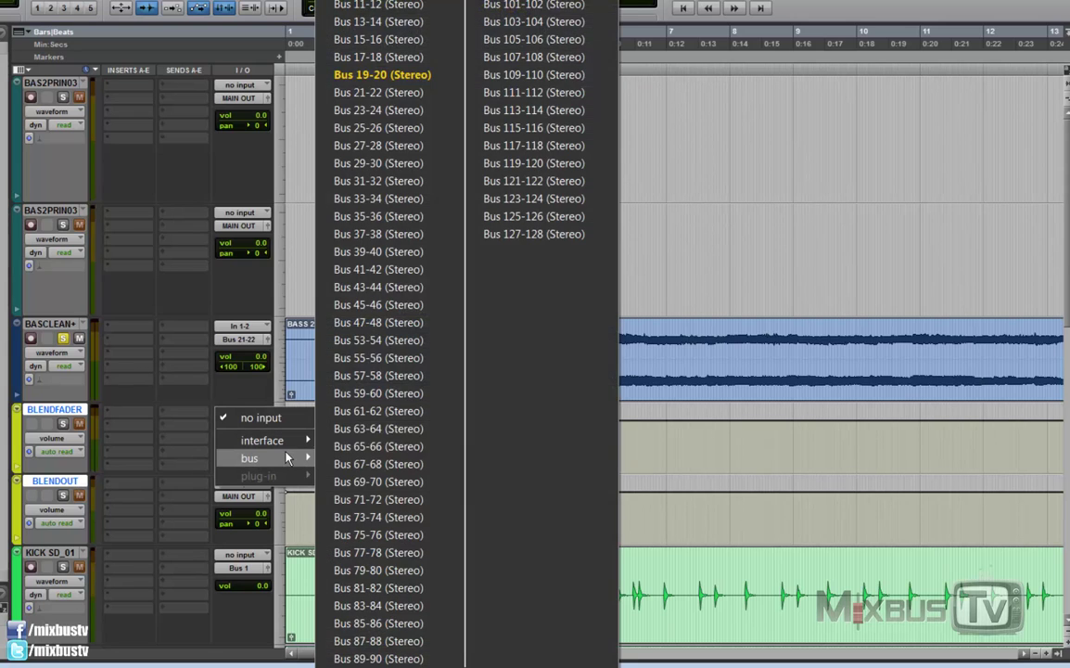
pyautogui.click(378, 92)
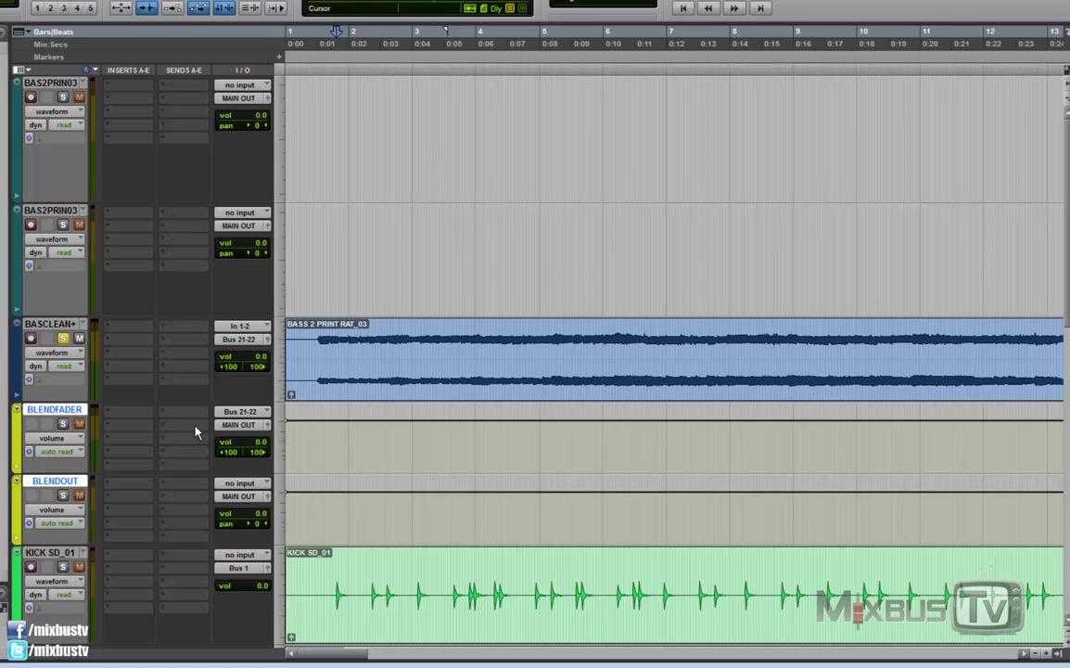
pyautogui.click(240, 411)
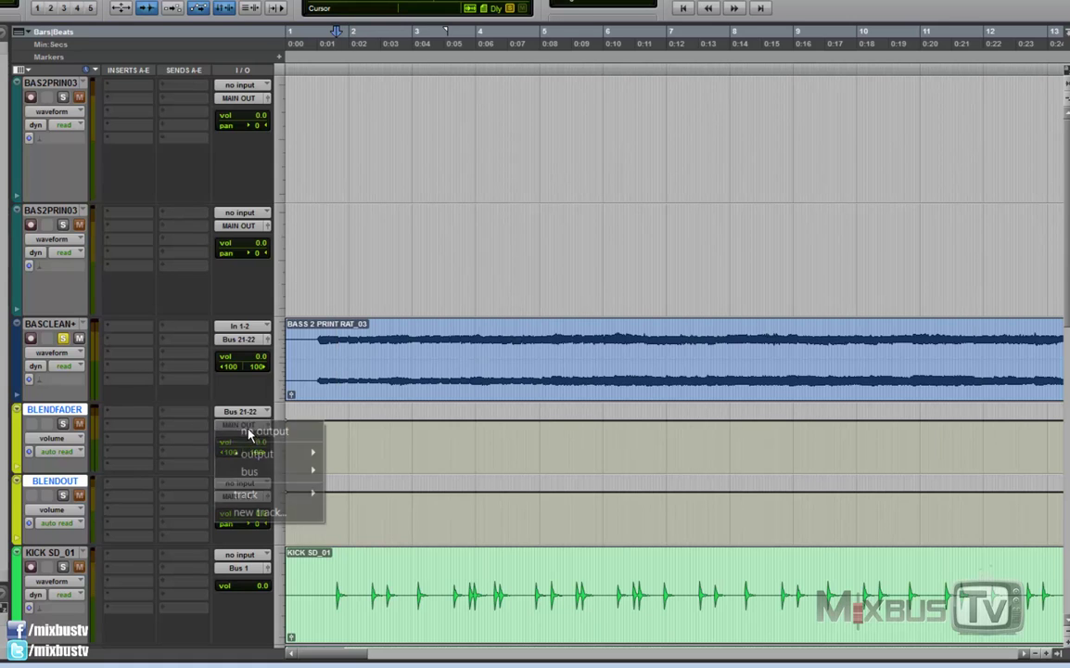
pyautogui.moveTo(299, 470)
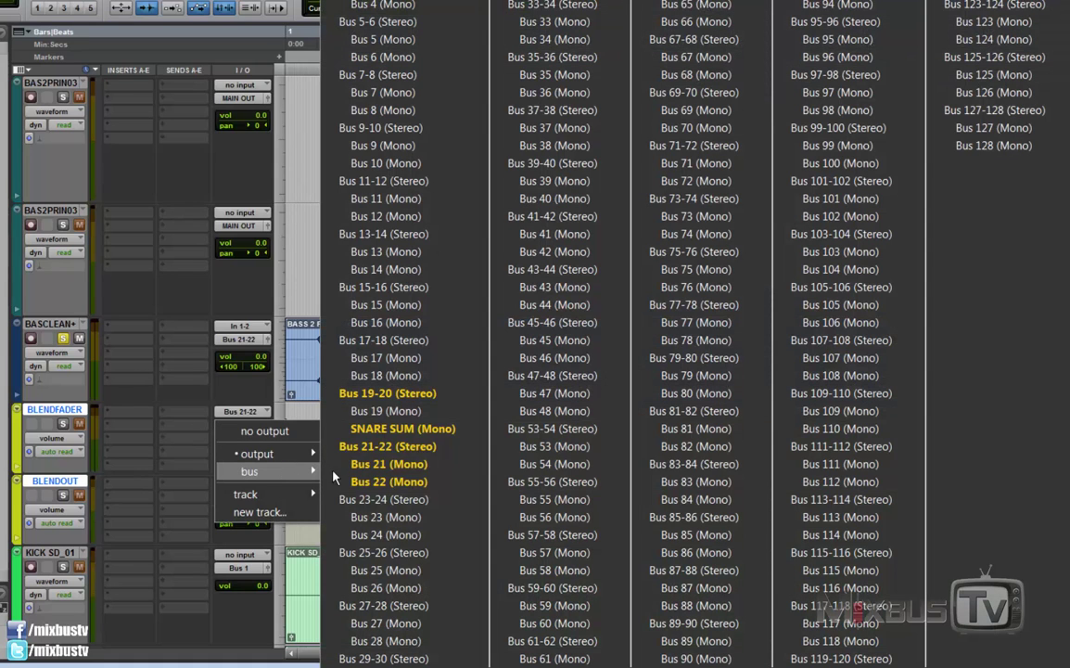
pyautogui.click(389, 503)
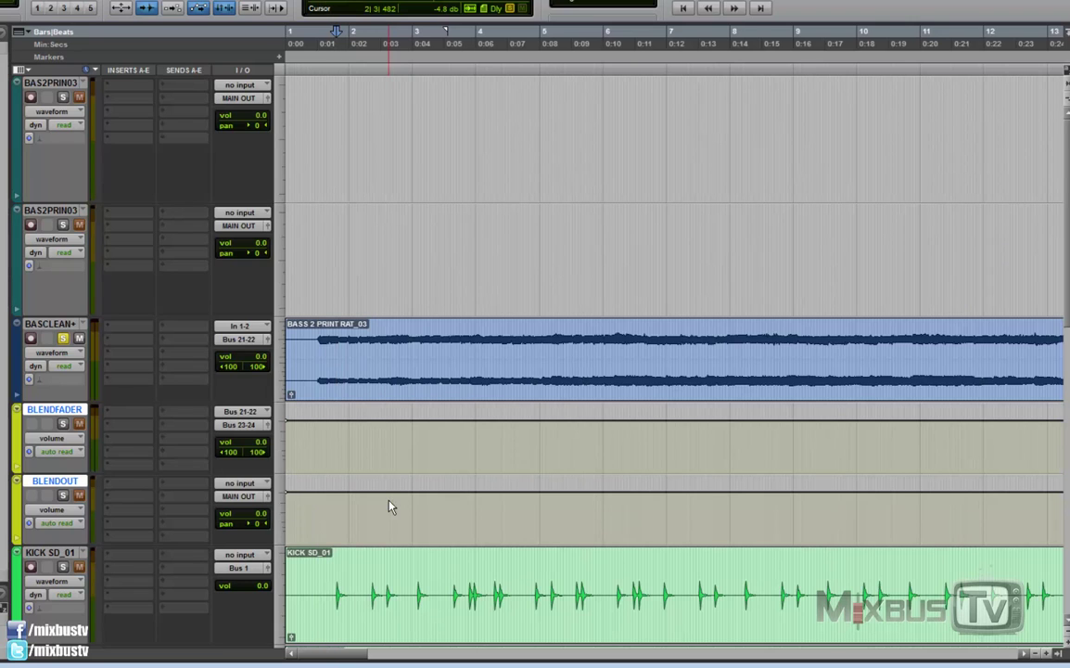
# Set BLENDOUT's input to mono Bus 23
pyautogui.click(265, 489)
pyautogui.moveTo(303, 531)
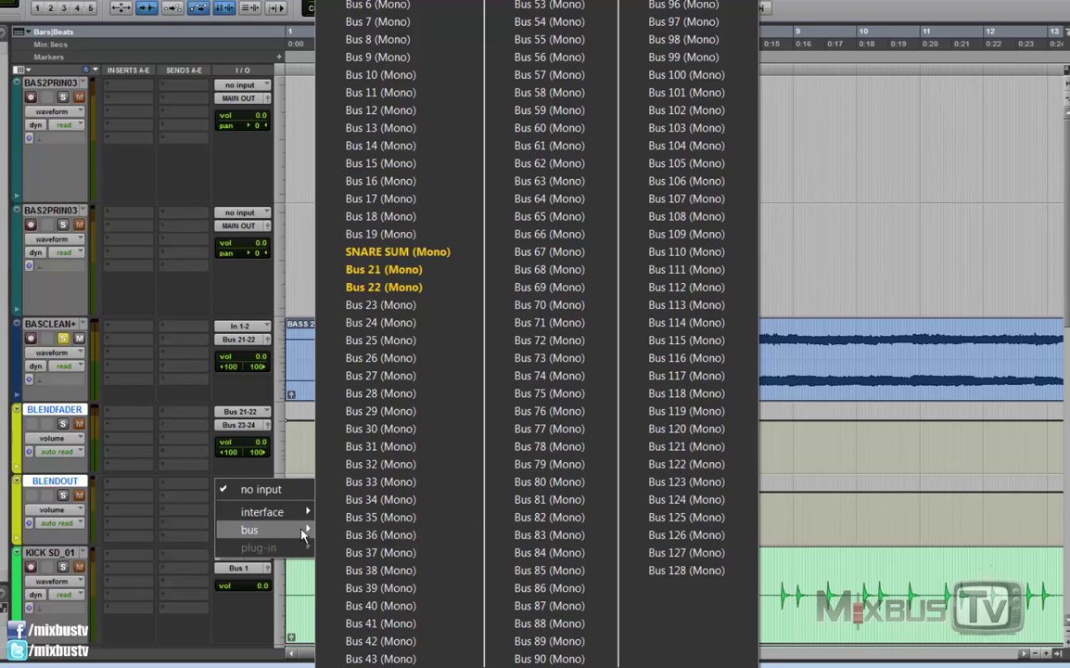
pyautogui.click(379, 306)
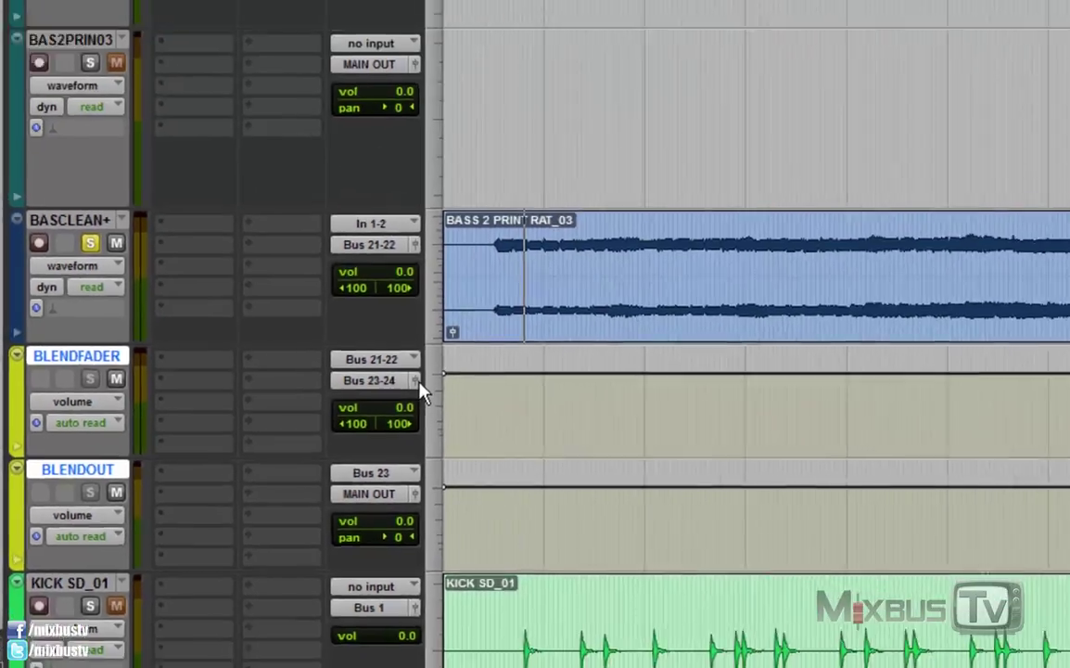
# Enable inverse panning on BLENDFADER's output and set the linked pans to 100 and -100
pyautogui.click(674, 310)
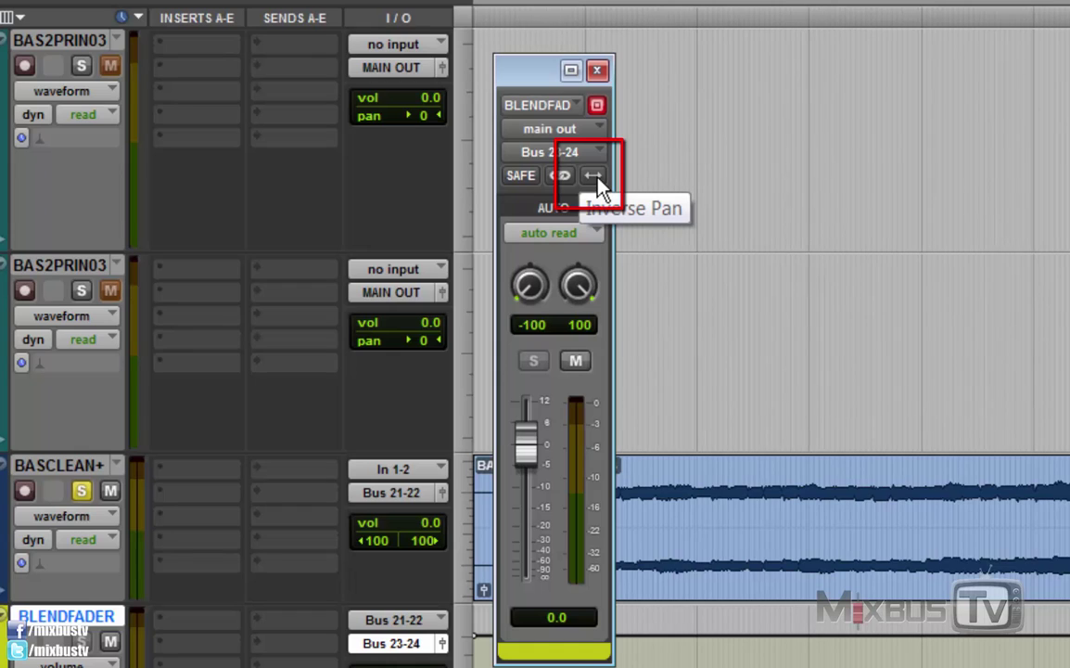
pyautogui.click(596, 179)
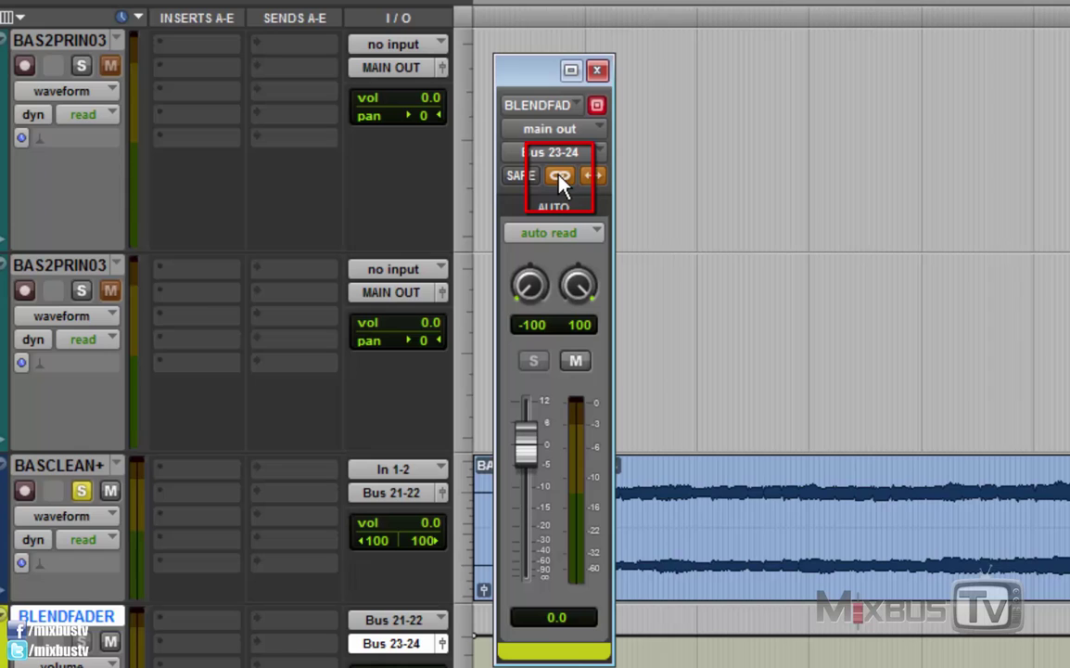
pyautogui.moveTo(528, 295)
pyautogui.mouseDown()
pyautogui.moveTo(545, 98)
pyautogui.moveTo(530, 181)
pyautogui.moveTo(542, 199)
pyautogui.moveTo(543, 116)
pyautogui.moveTo(507, 184)
pyautogui.moveTo(535, 308)
pyautogui.mouseUp()
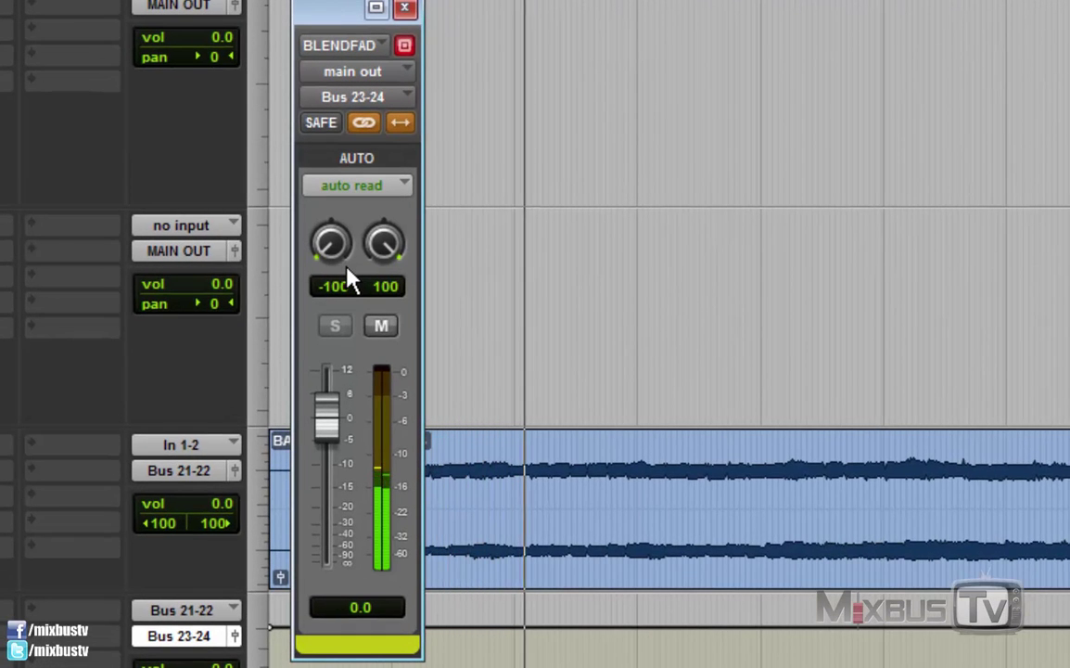
pyautogui.moveTo(341, 262); pyautogui.dragTo(342, 222)
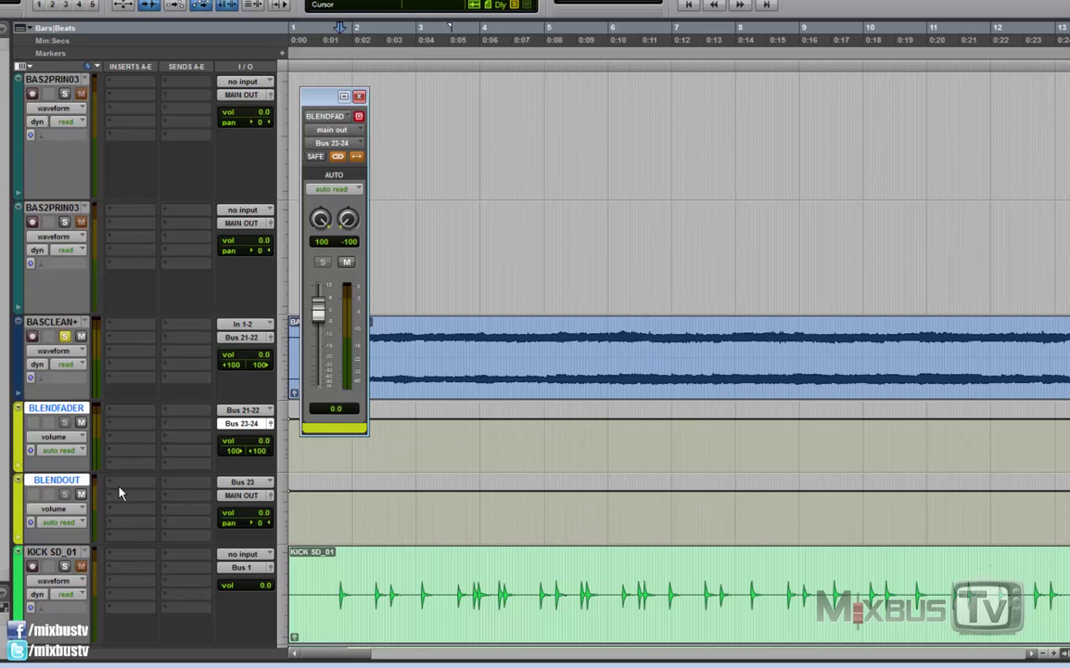
# Audition the opposing pans, set the edit position near 0:06, and close BLENDFADER's output window
pyautogui.press('space')
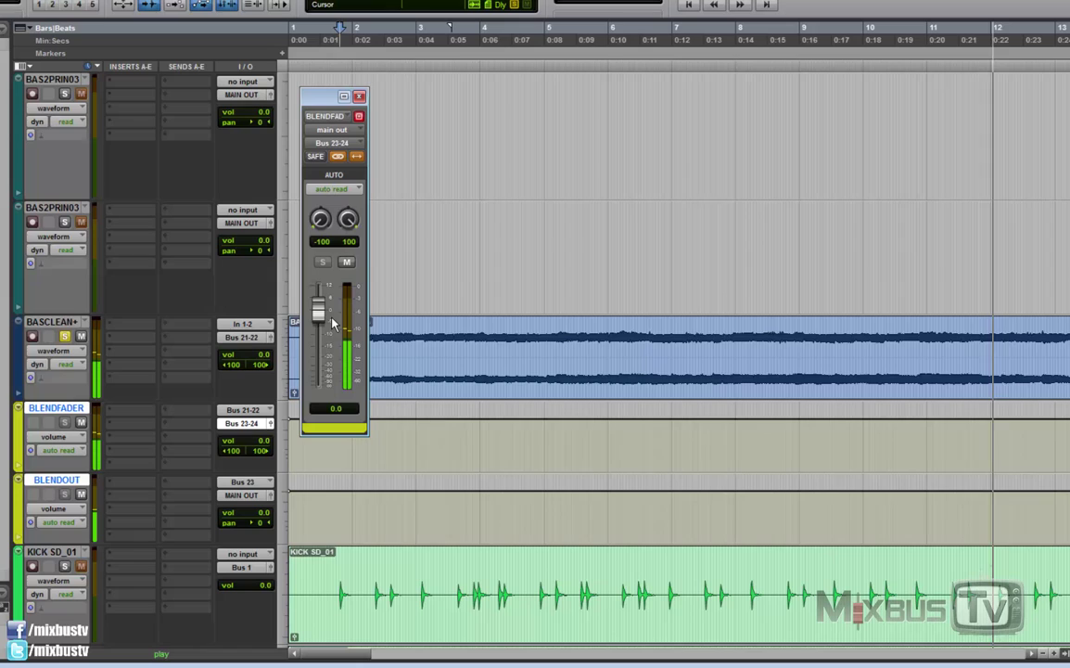
pyautogui.press('space')
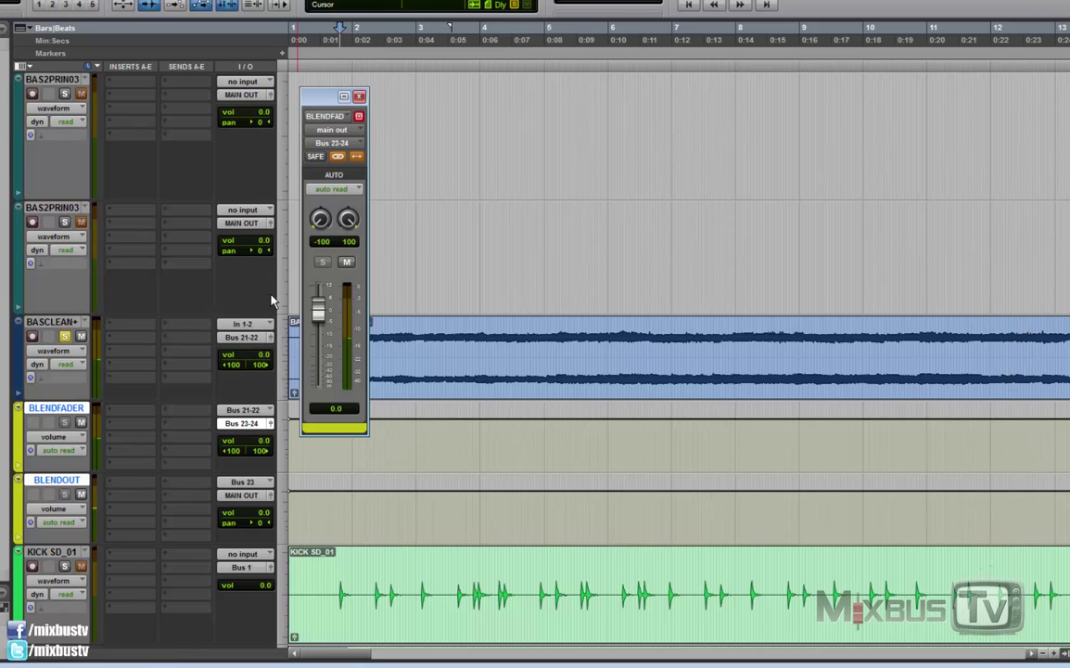
pyautogui.click(424, 375)
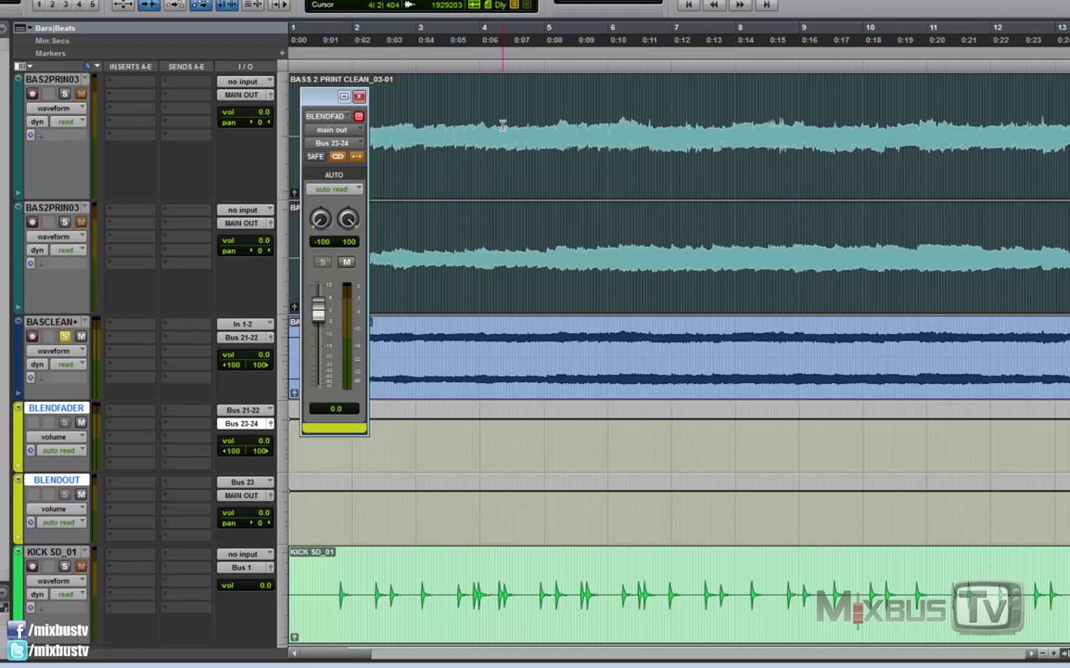
pyautogui.click(502, 167)
pyautogui.press('super+bracketleft')
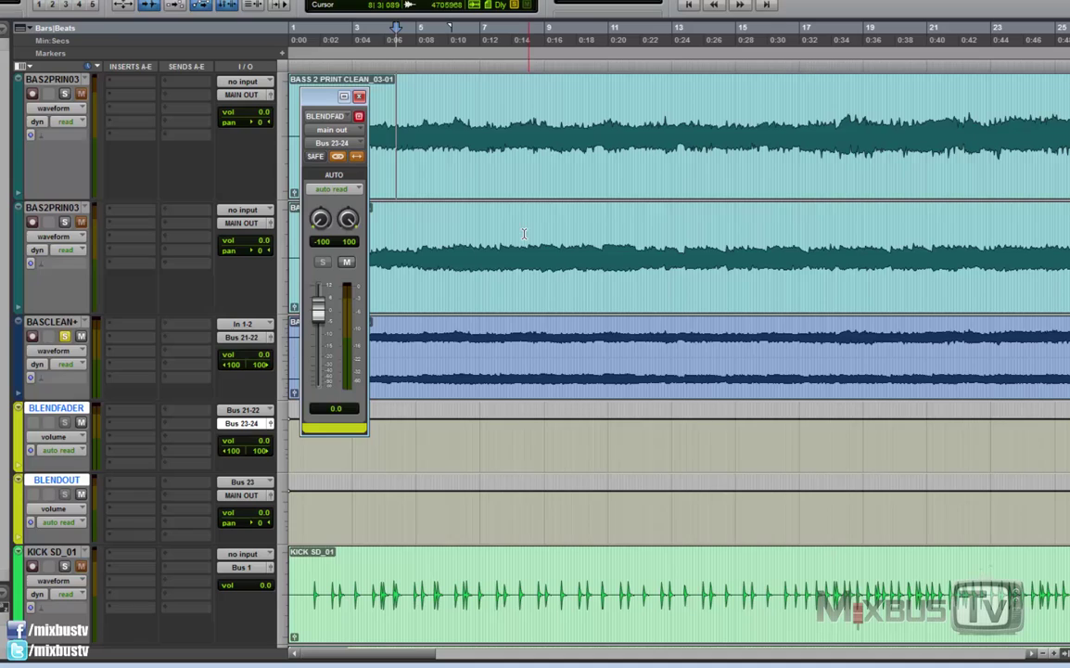
pyautogui.click(359, 97)
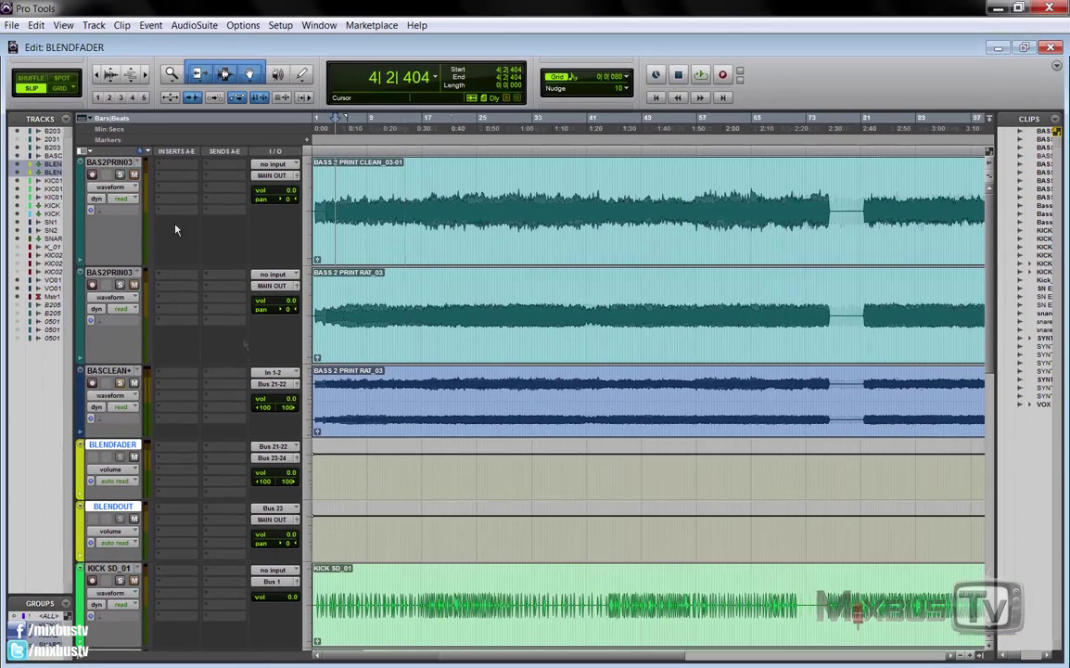
# Show the hidden clean bass track and hide and deactivate the RAT bass track
pyautogui.rightClick(52, 139)
pyautogui.click(120, 177)
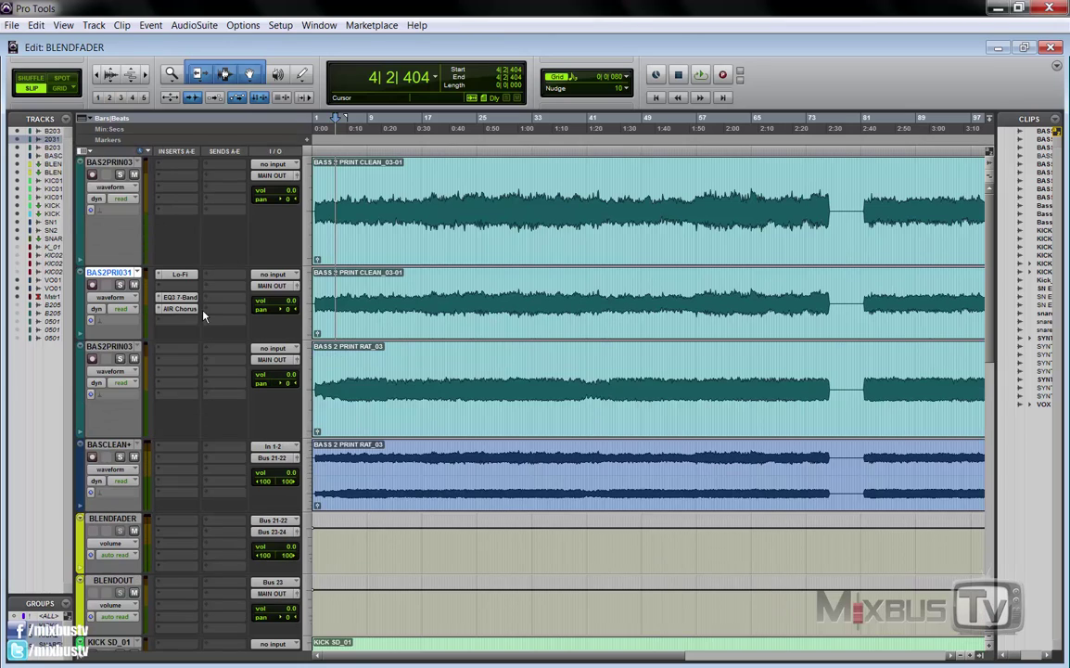
pyautogui.rightClick(118, 351)
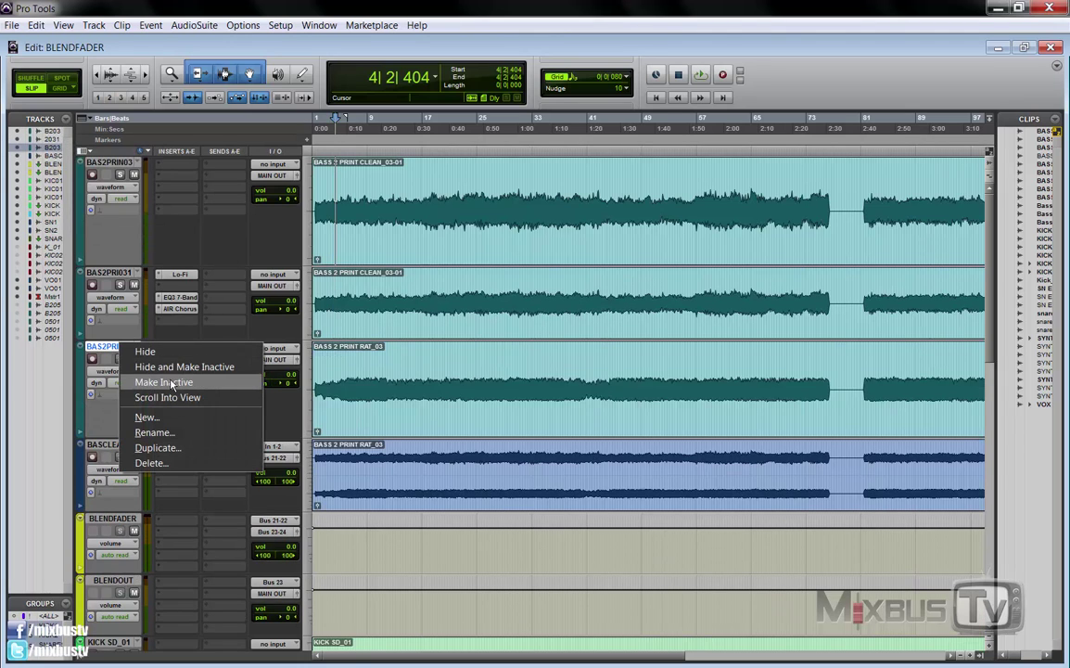
pyautogui.click(167, 366)
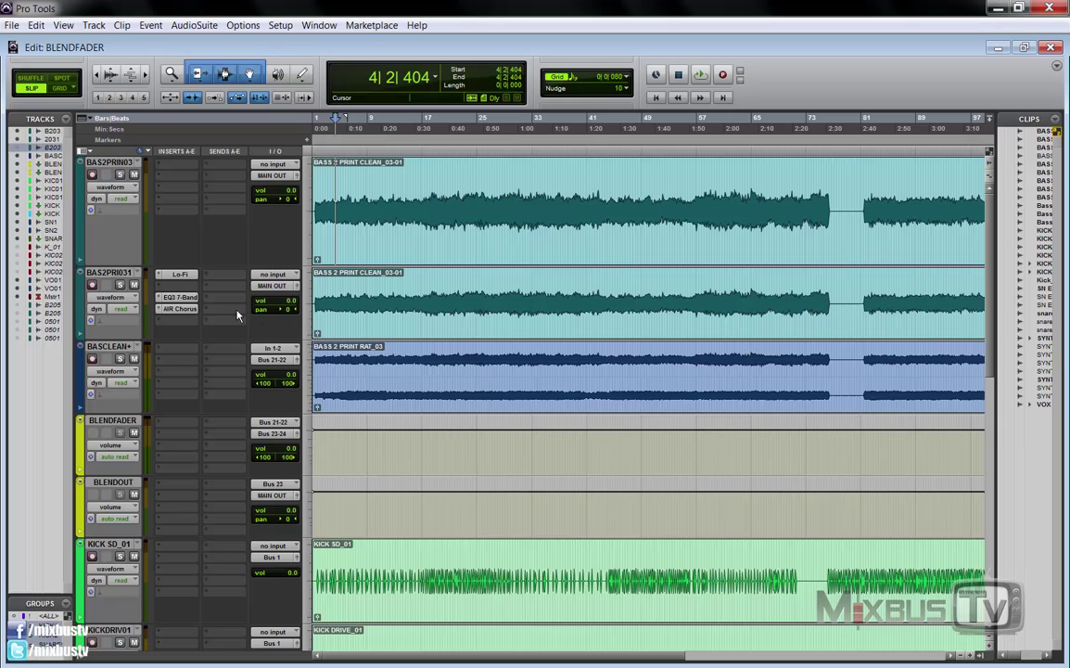
pyautogui.hotkey('ctrl', ']')
pyautogui.hotkey('ctrl', ']')
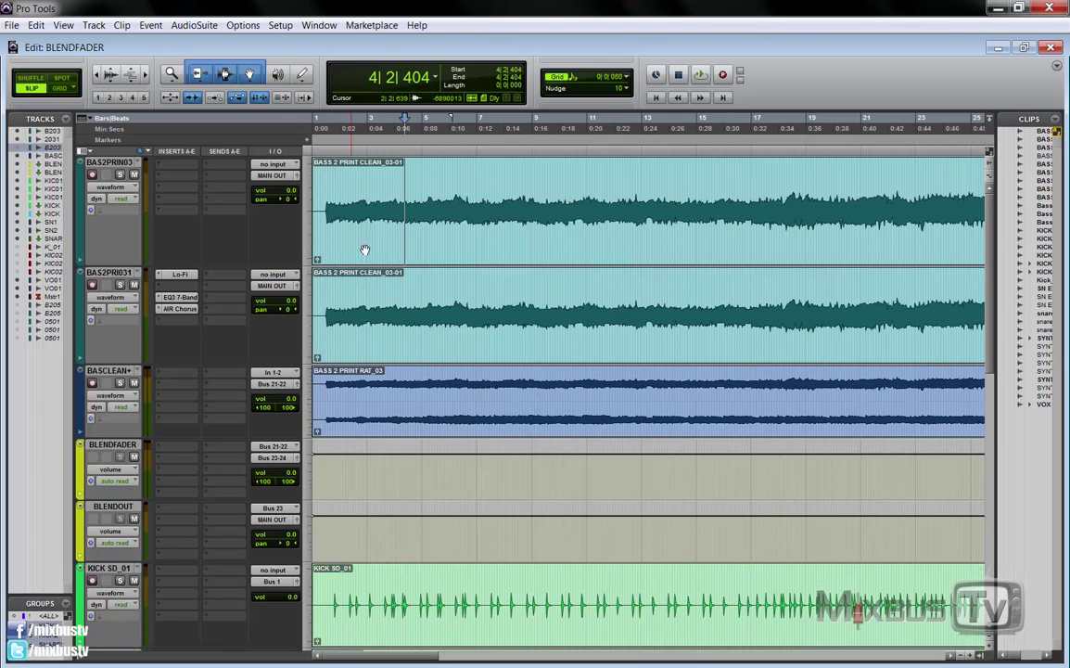
# Select 5|2|086–9|4|728, bypass the Lo-Fi, EQ3 and AIR Chorus inserts, solo, and audition
pyautogui.moveTo(430, 213); pyautogui.dragTo(557, 213)
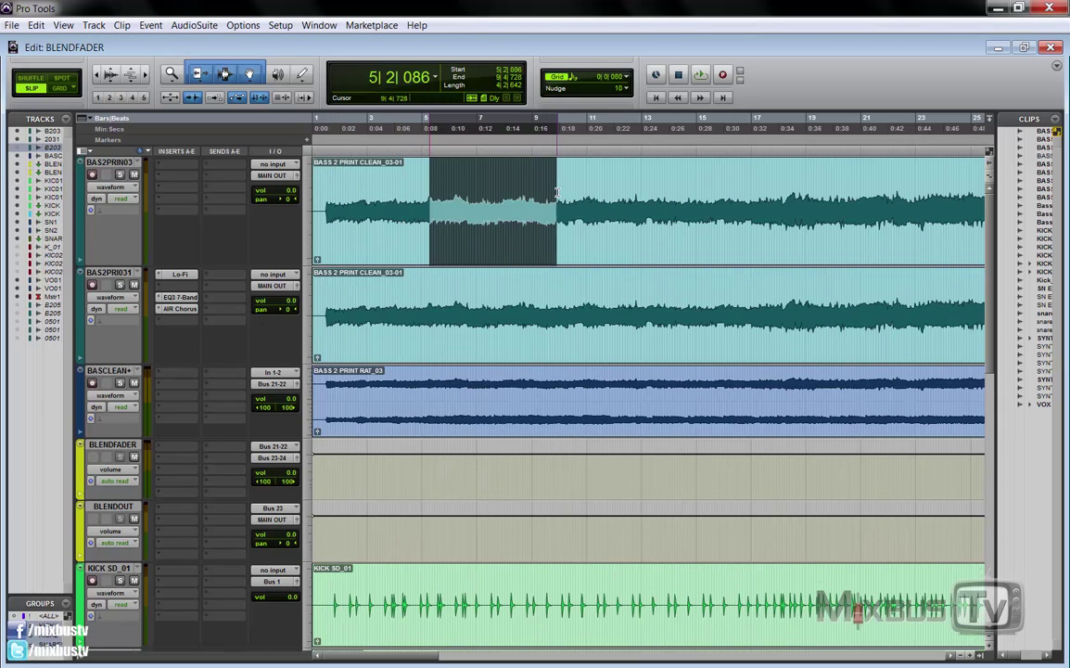
pyautogui.click(189, 279)
pyautogui.keyDown('ctrl'); pyautogui.keyDown('alt'); pyautogui.click(179, 278); pyautogui.keyUp('alt'); pyautogui.keyUp('ctrl')
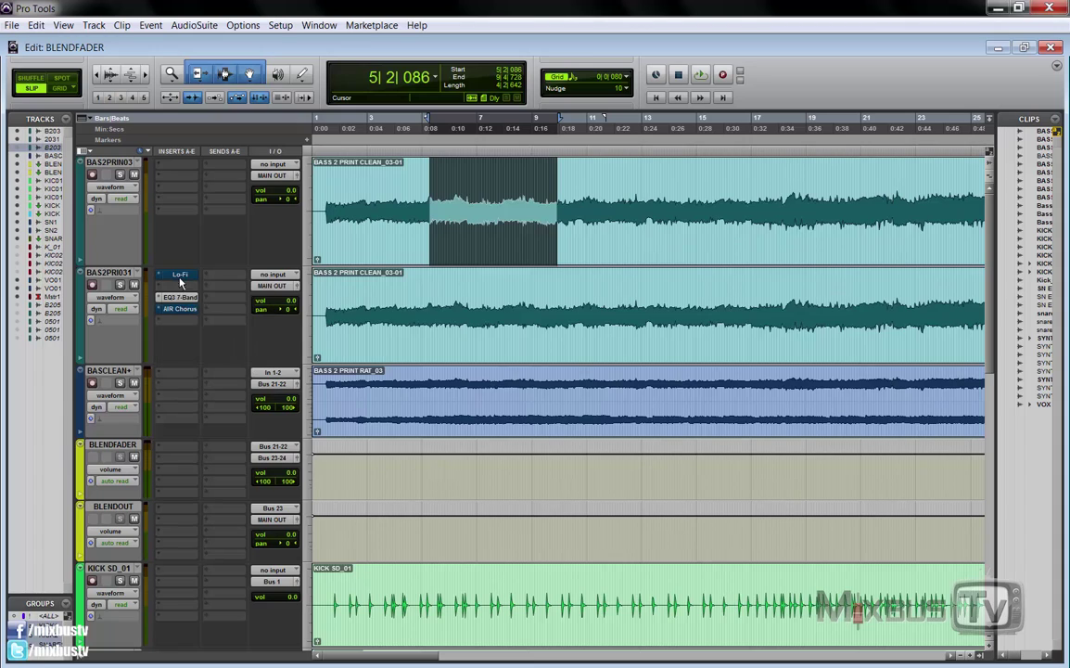
pyautogui.click(119, 285)
pyautogui.press('space')
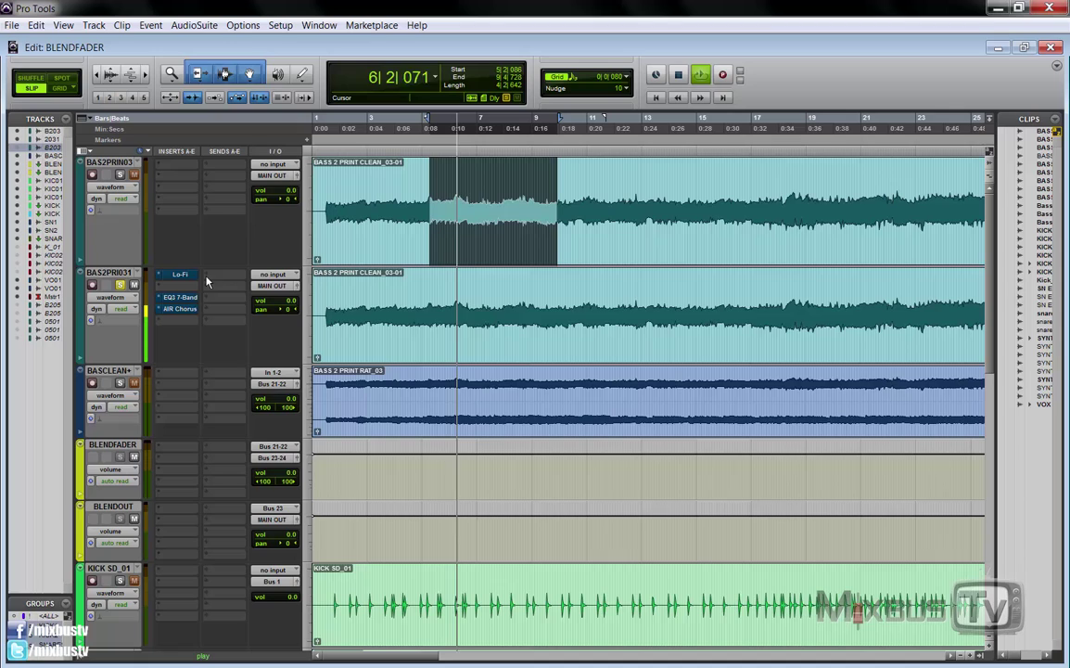
pyautogui.press('space')
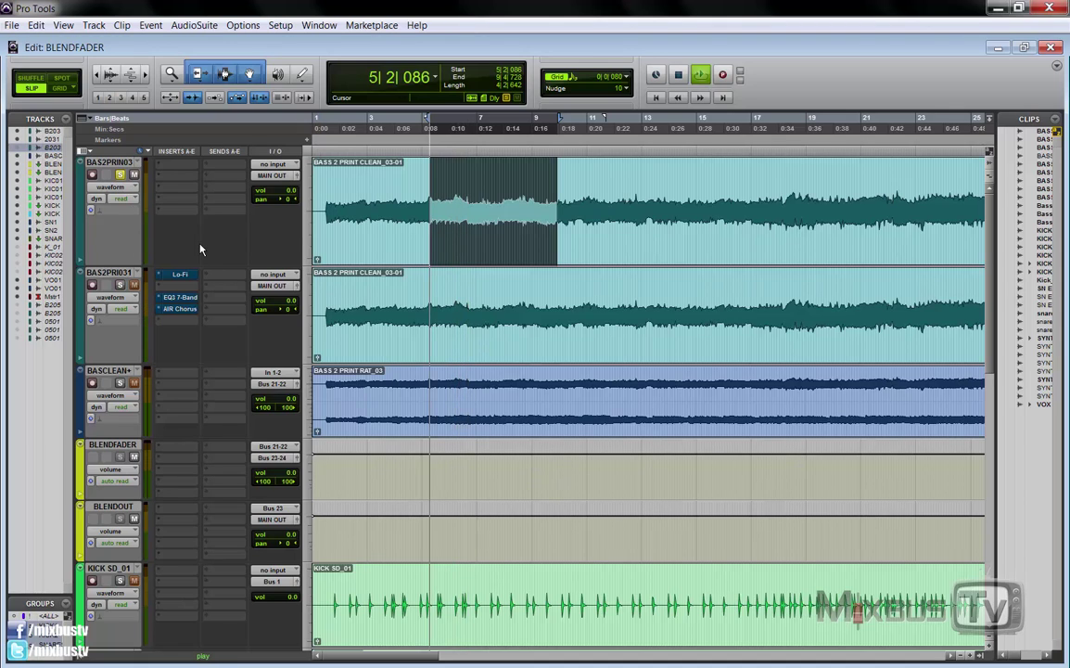
pyautogui.press('space')
pyautogui.press('space')
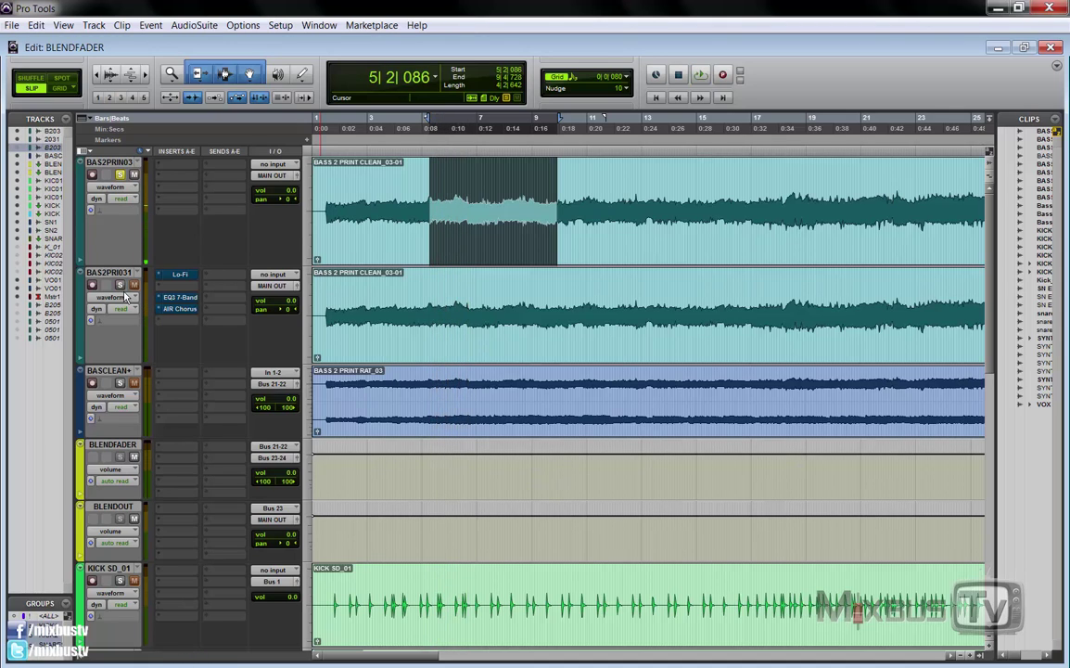
# Unsolo the first bass track and re-enable the Lo-Fi insert, auditioning the selection
pyautogui.click(119, 175)
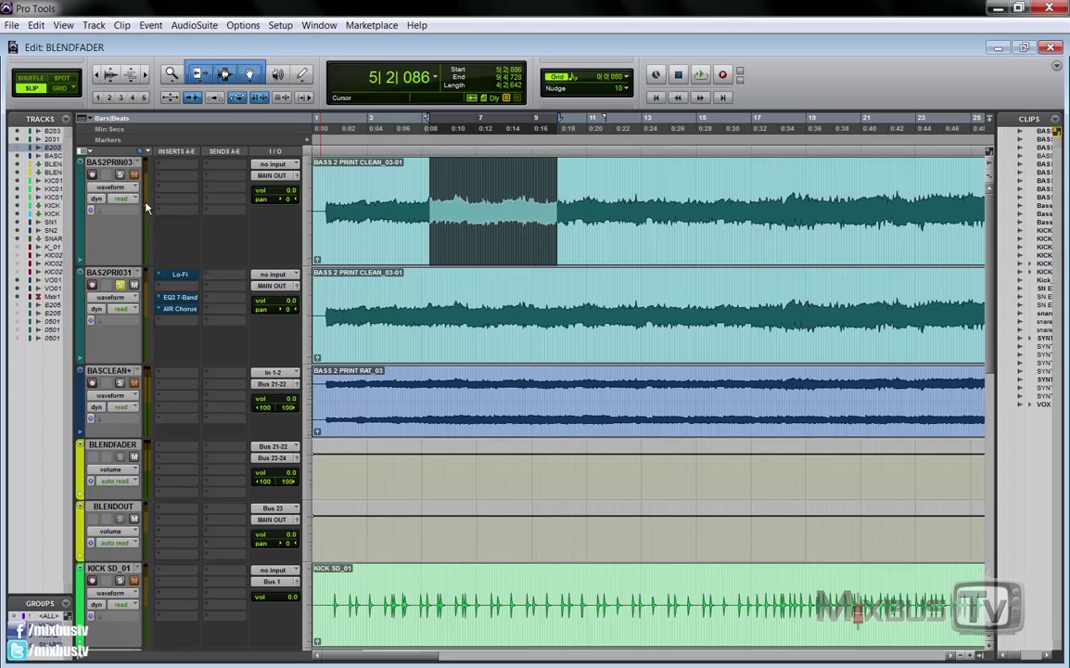
pyautogui.click(182, 275)
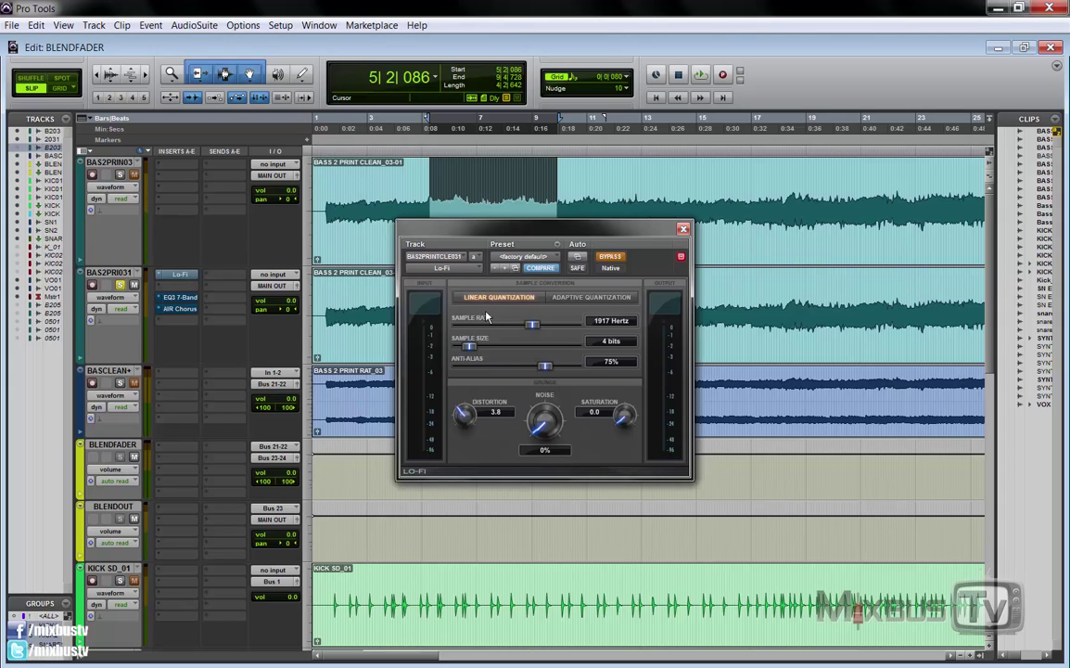
pyautogui.moveTo(536, 240); pyautogui.dragTo(472, 265)
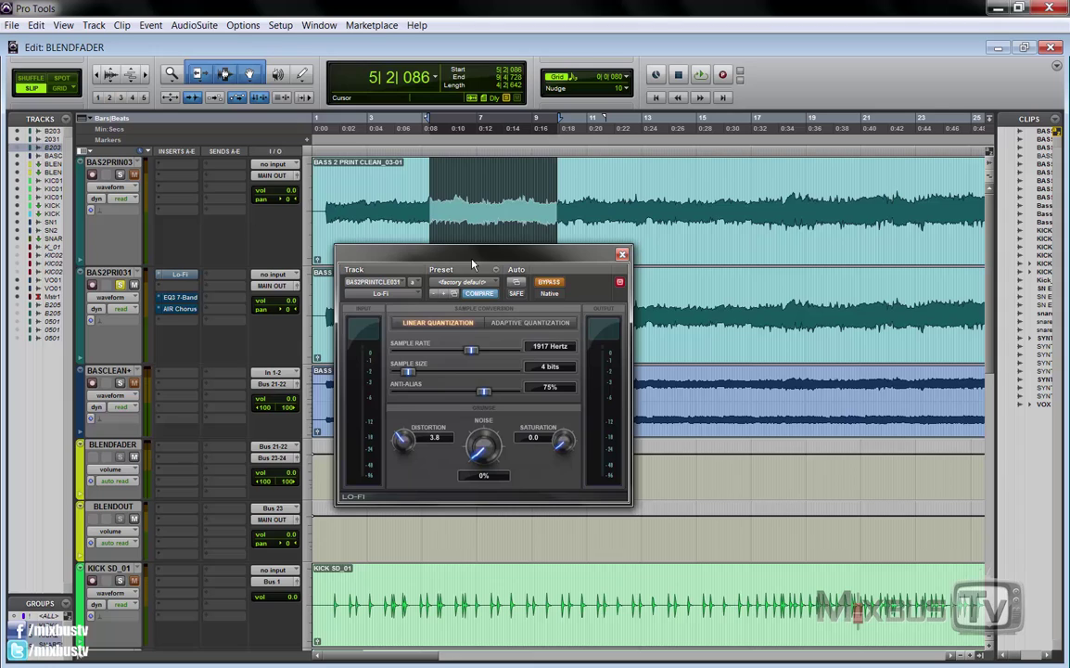
pyautogui.click(548, 283)
pyautogui.moveTo(437, 263); pyautogui.dragTo(471, 290)
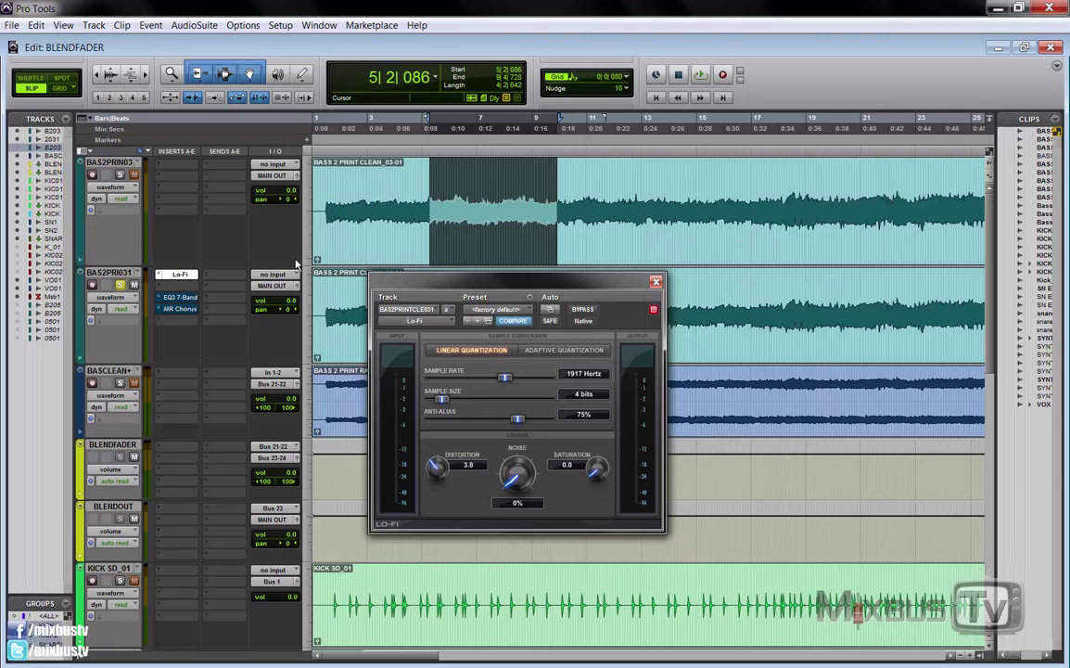
pyautogui.press('space')
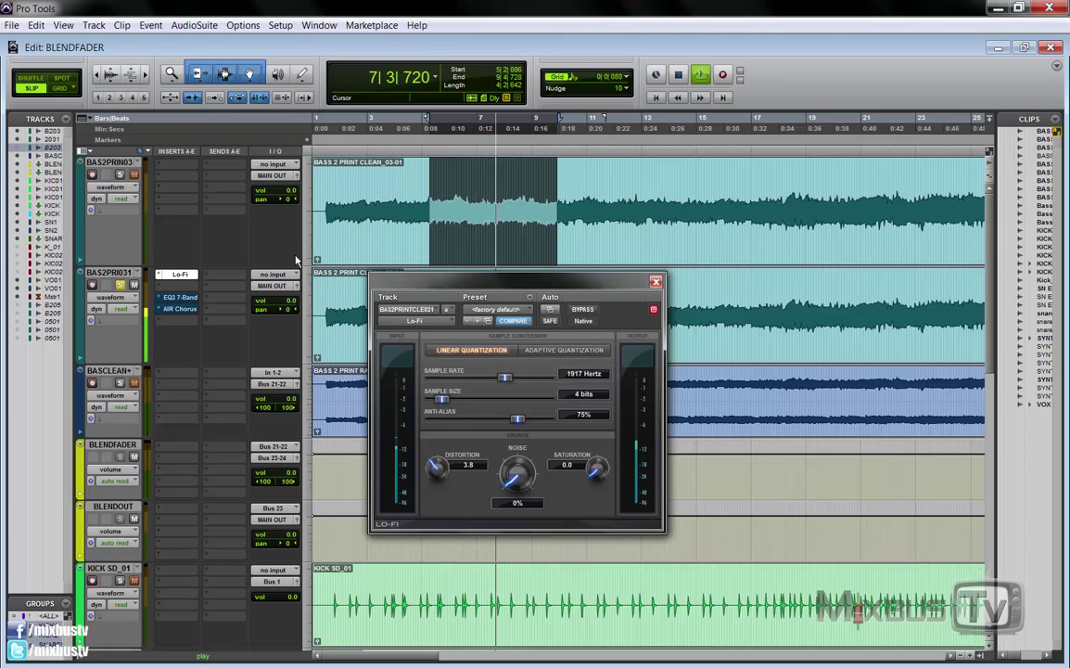
pyautogui.press('space')
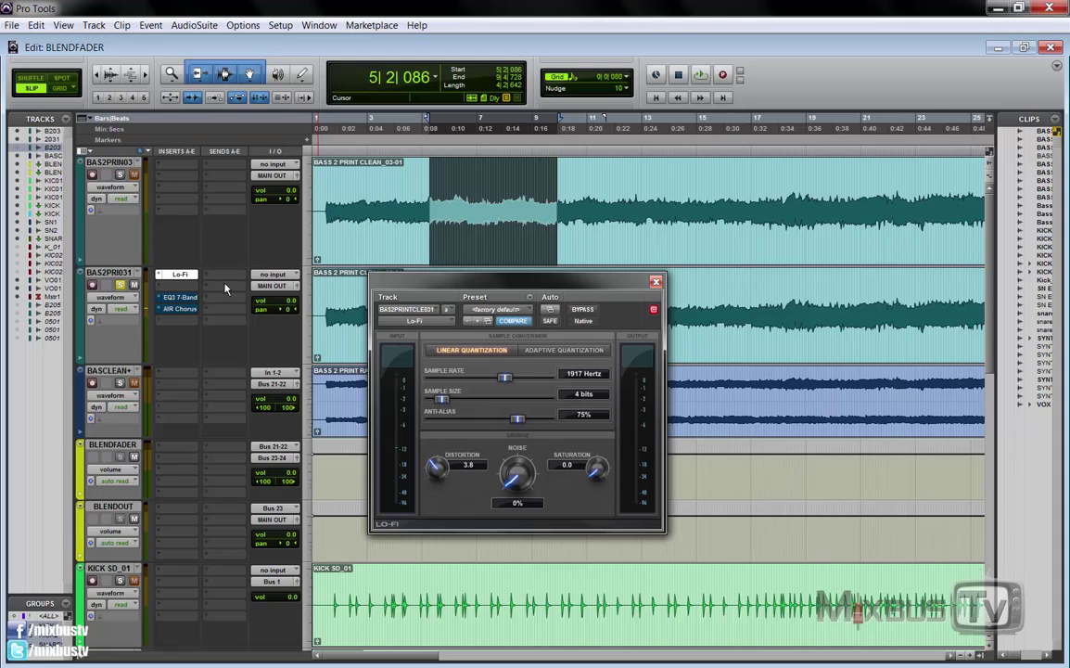
# Re-enable the EQ3 7-Band and AIR Chorus inserts, then close the plug-in window
pyautogui.click(182, 298)
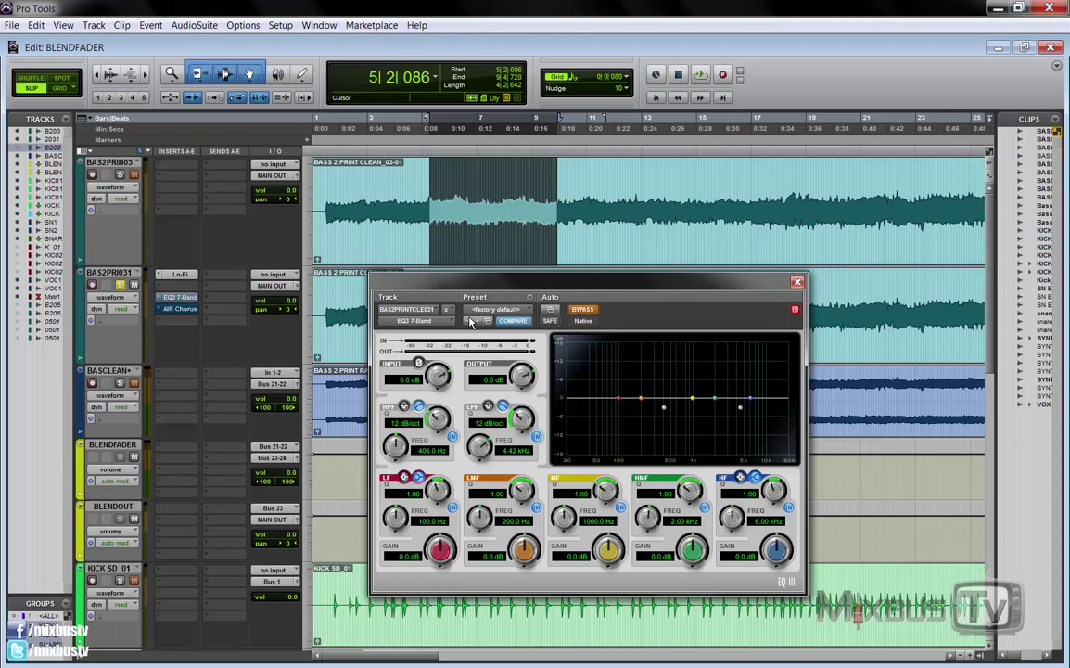
pyautogui.click(593, 312)
pyautogui.press('space')
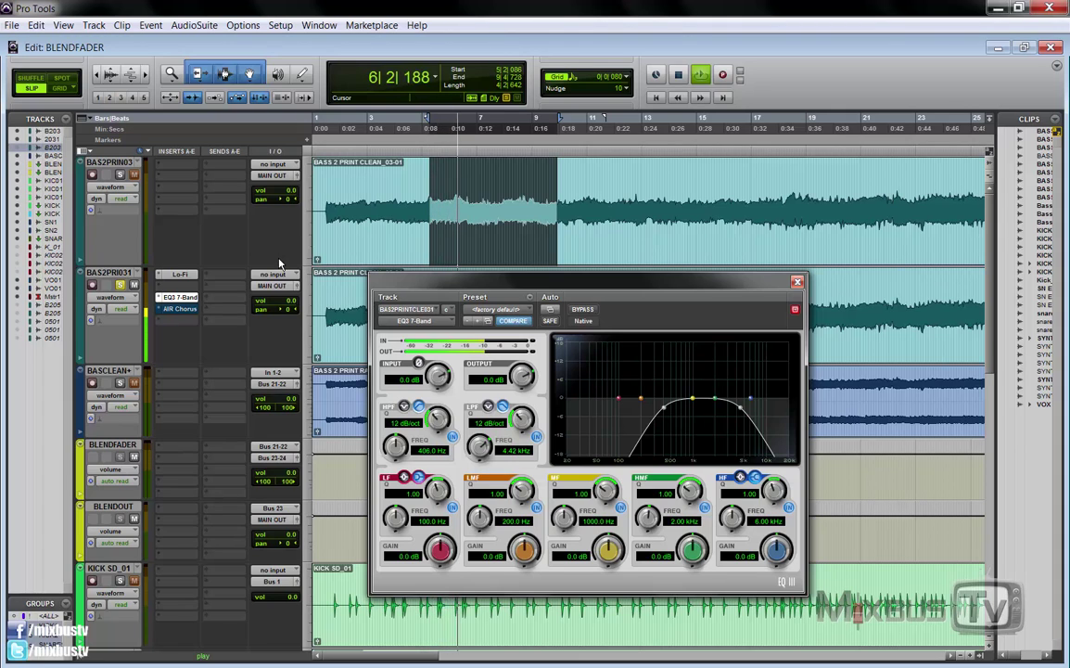
pyautogui.press('space')
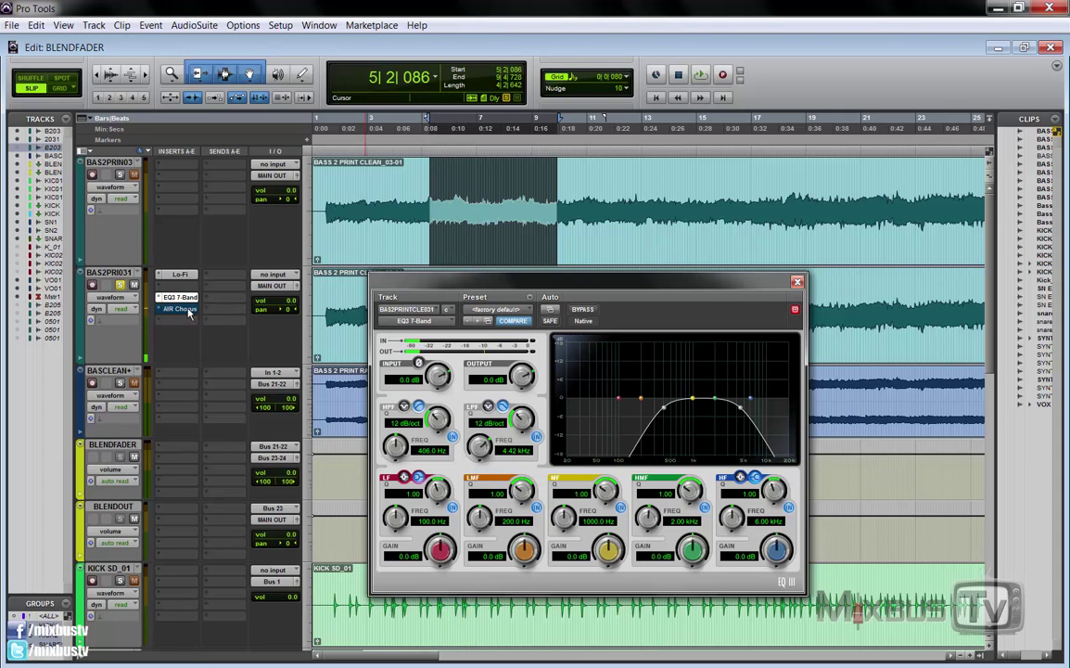
pyautogui.click(182, 307)
pyautogui.click(582, 311)
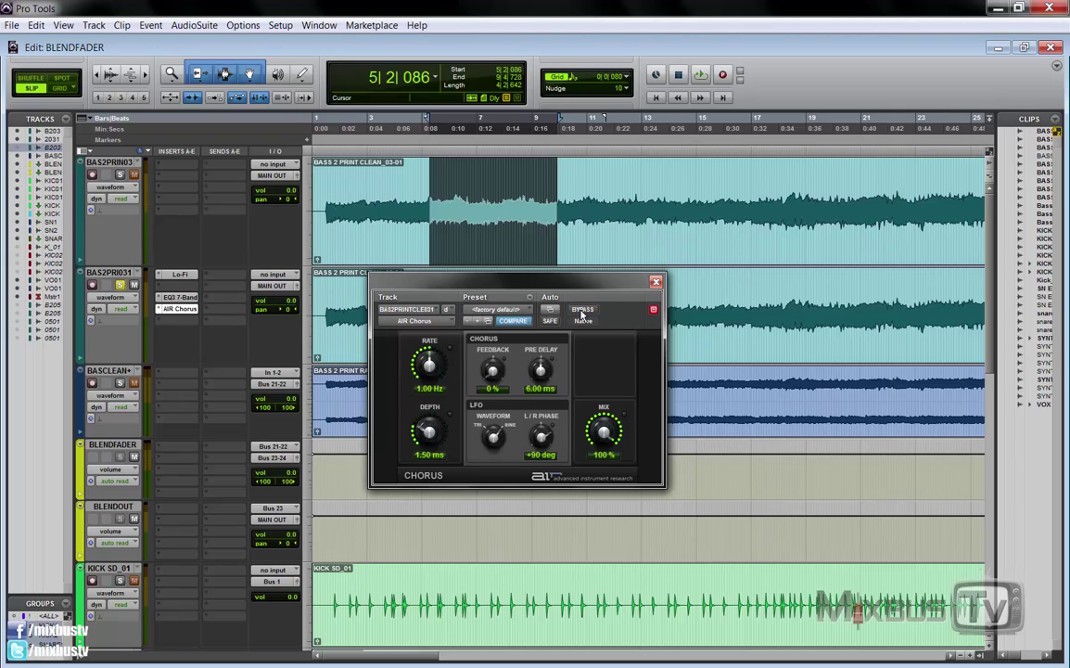
pyautogui.click(655, 282)
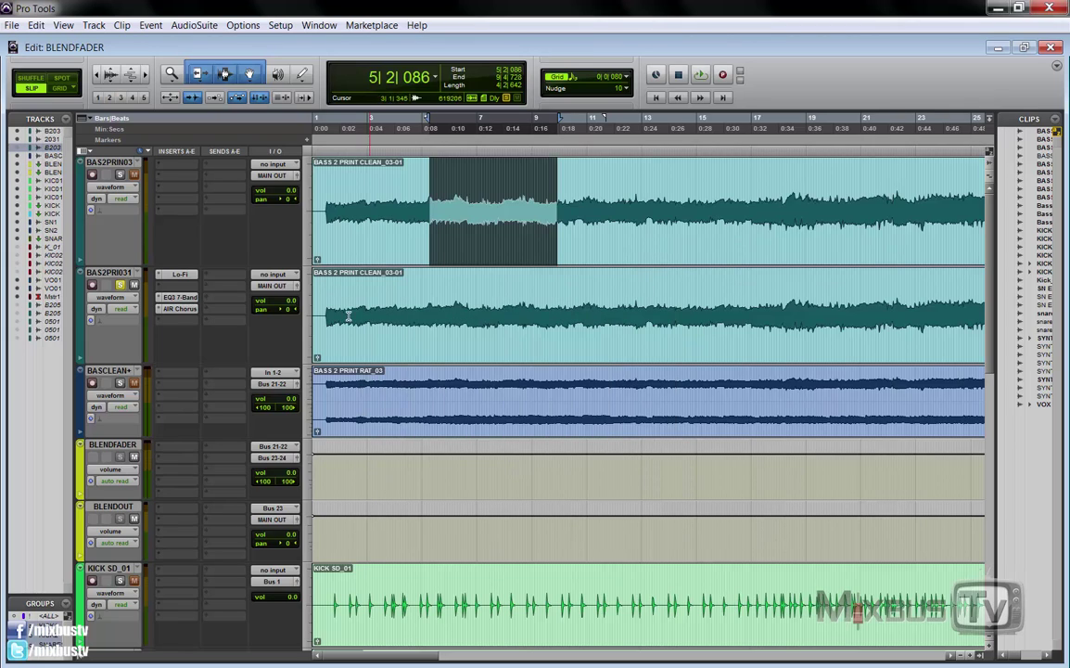
# Audition the chorused bass, set the edit point at 3|3|921, and open BAS2PRI031's output routing
pyautogui.press('space')
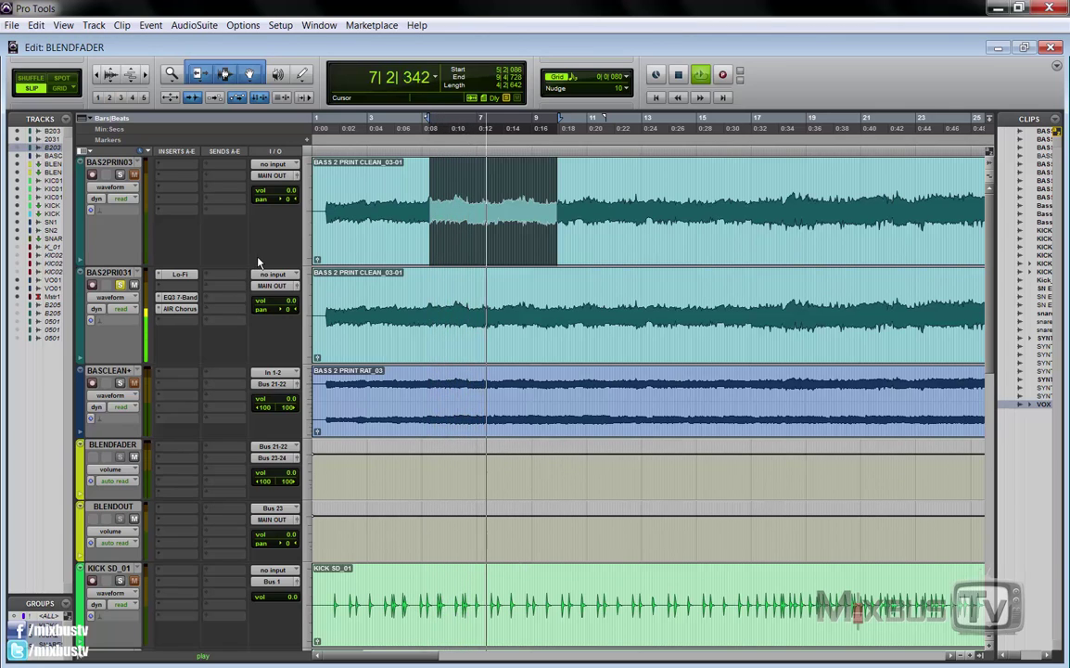
pyautogui.press('space')
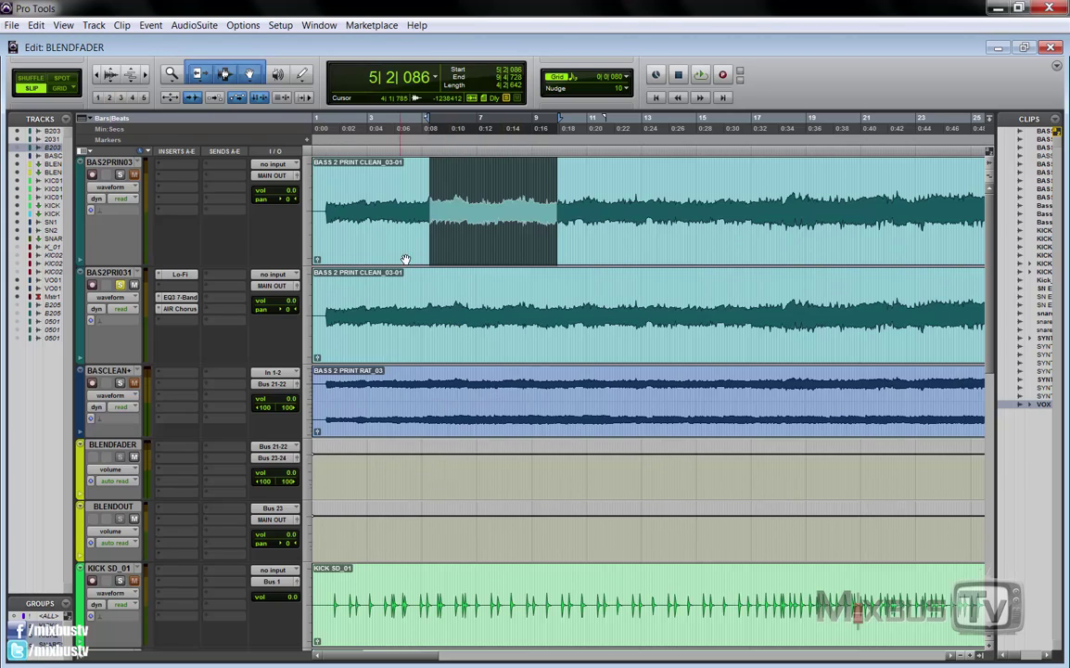
pyautogui.moveTo(358, 306); pyautogui.dragTo(553, 309)
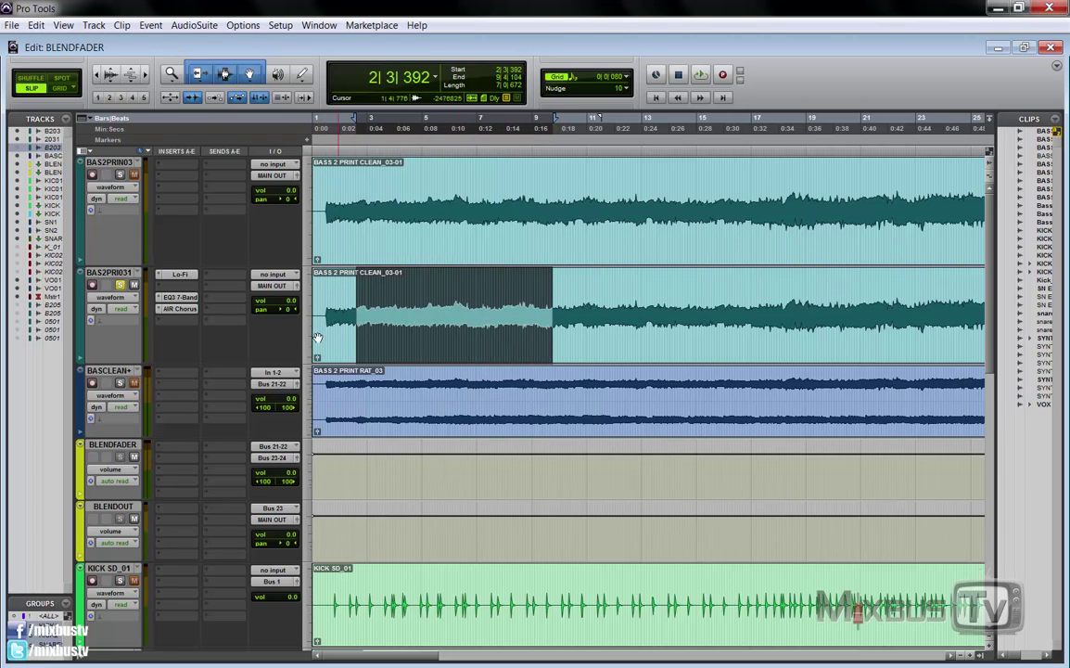
pyautogui.click(388, 315)
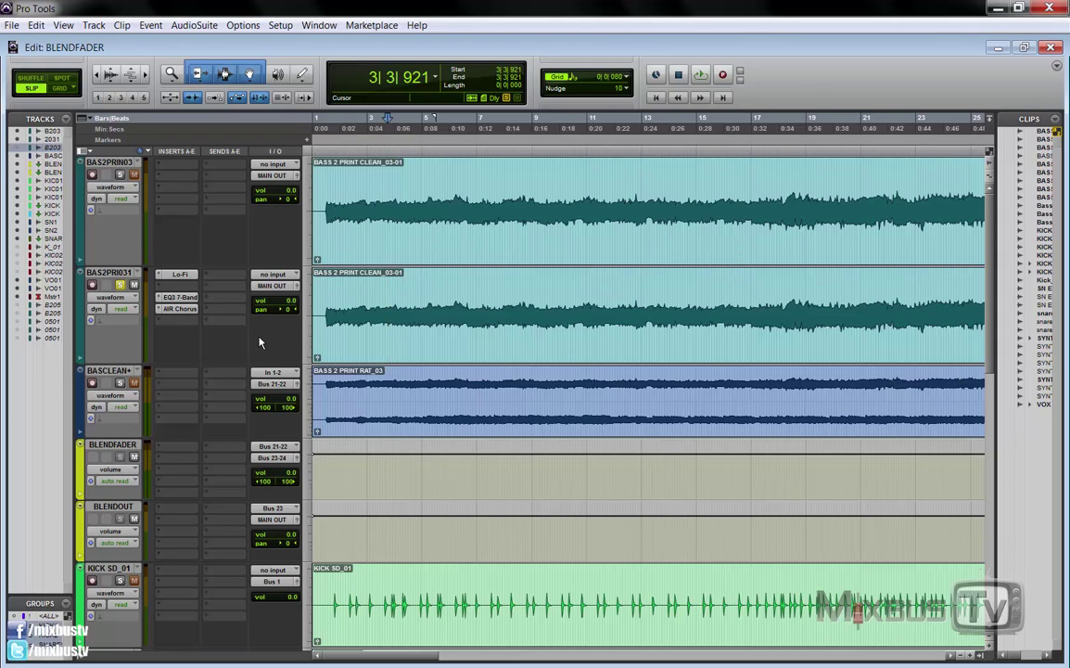
pyautogui.click(275, 289)
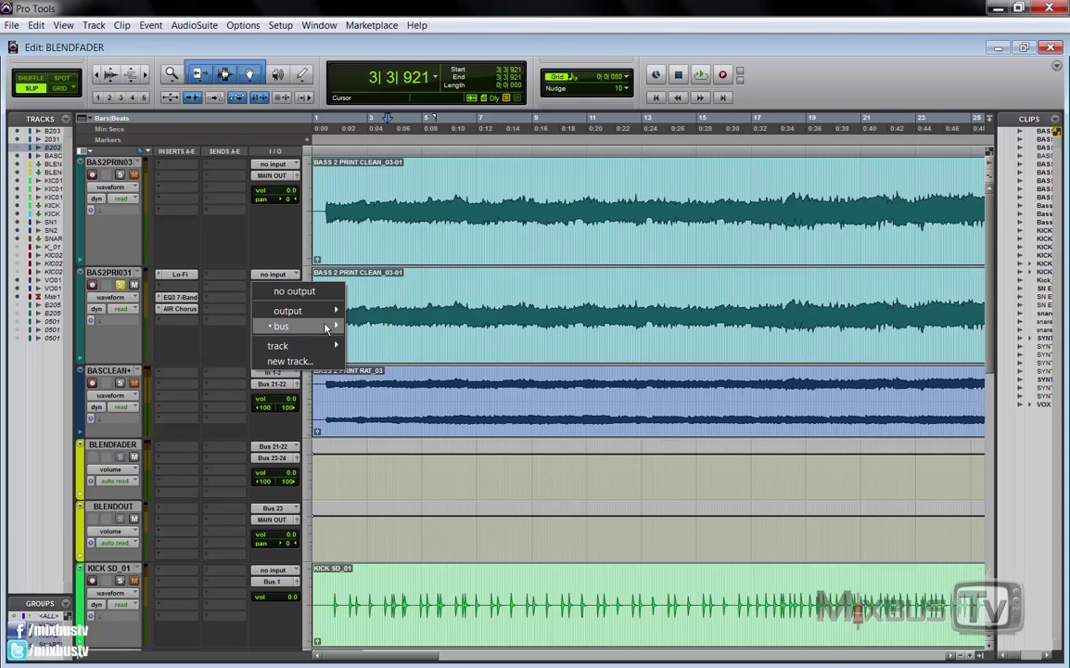
# Route BAS2PRI031's output to Bus 22 and BAS2PRIN03's output to Bus 21
pyautogui.moveTo(325, 328)
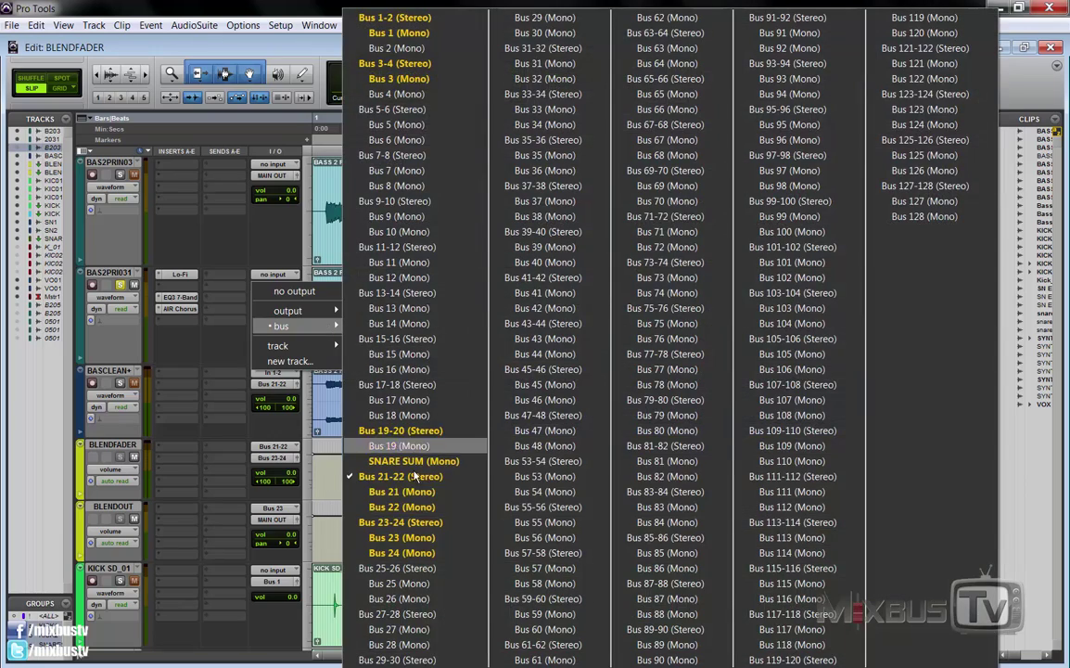
pyautogui.click(416, 509)
pyautogui.click(273, 175)
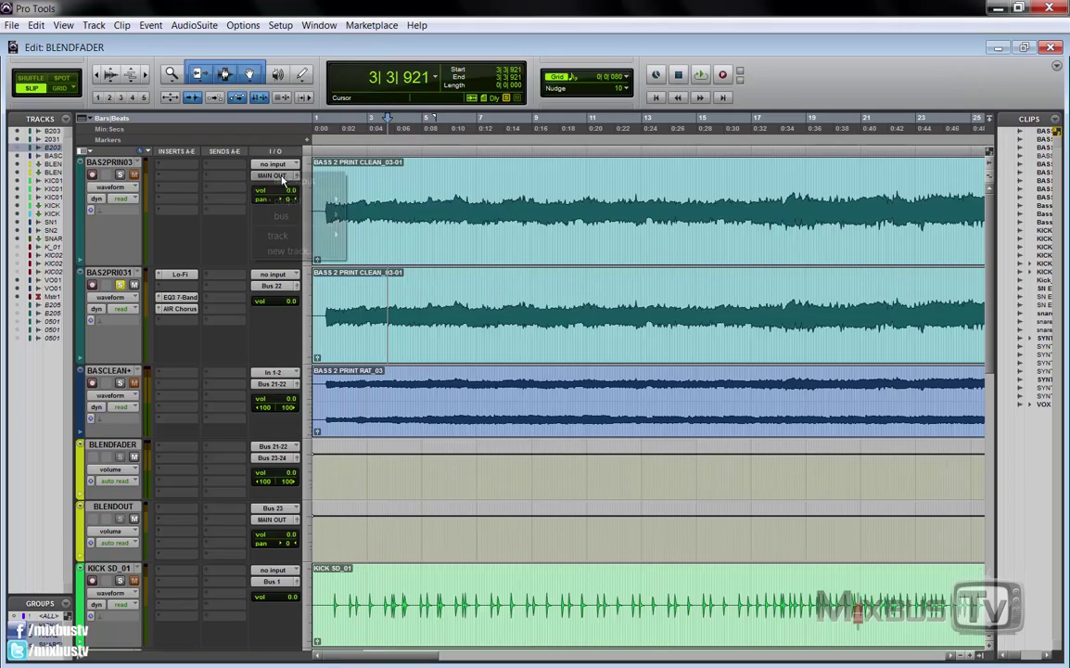
pyautogui.moveTo(323, 227)
pyautogui.click(417, 491)
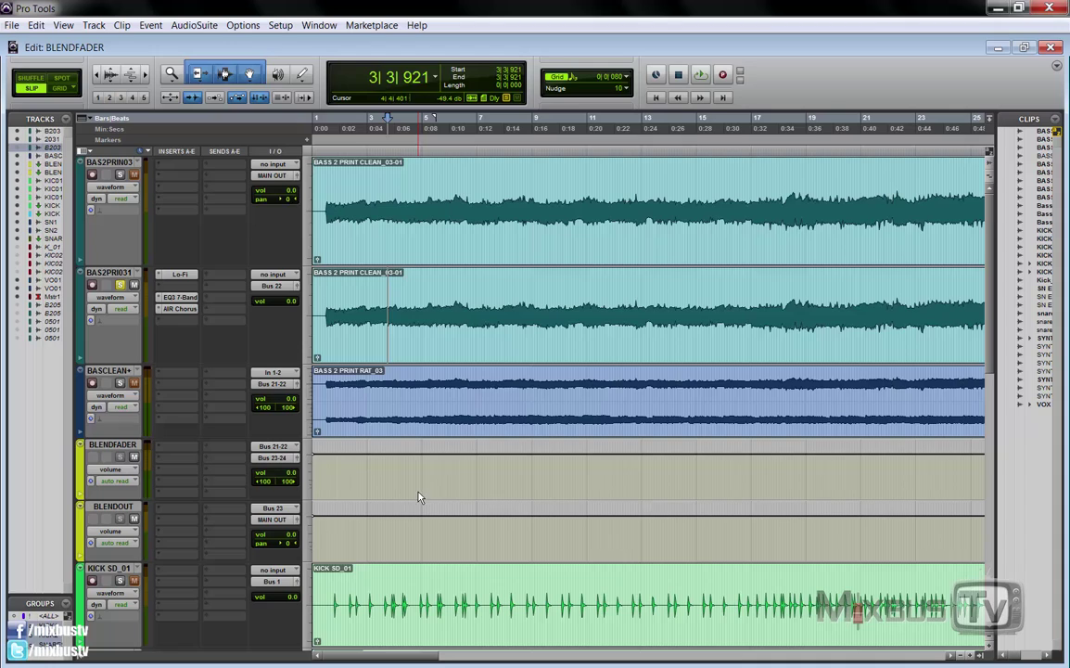
# Select BLENDFADER, start playback and bring up its output window
pyautogui.click(131, 445)
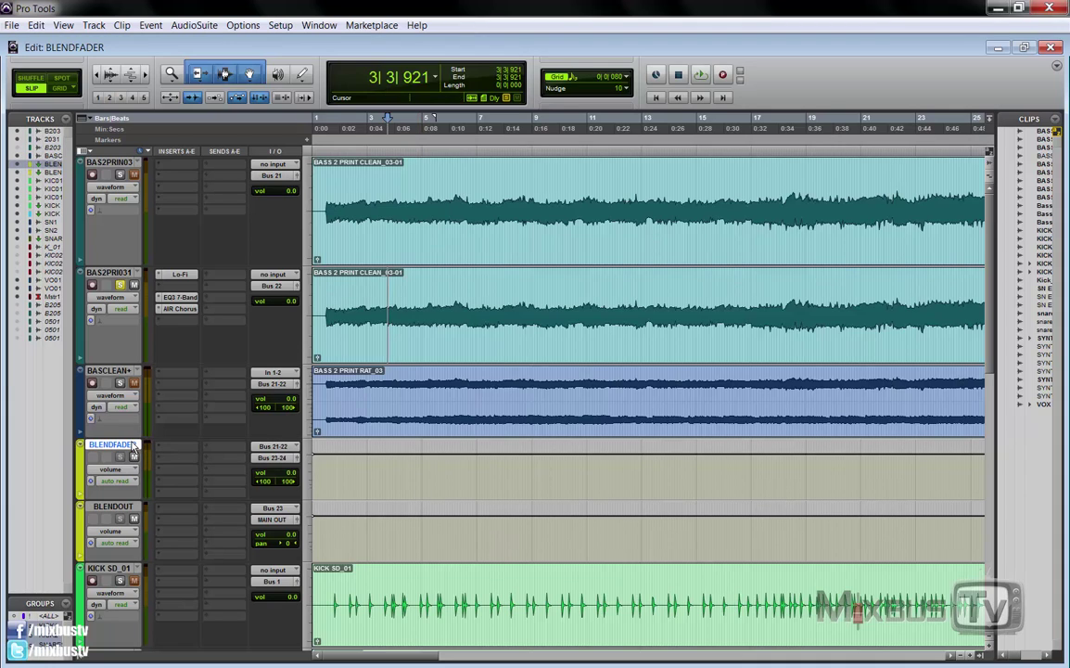
pyautogui.press('space')
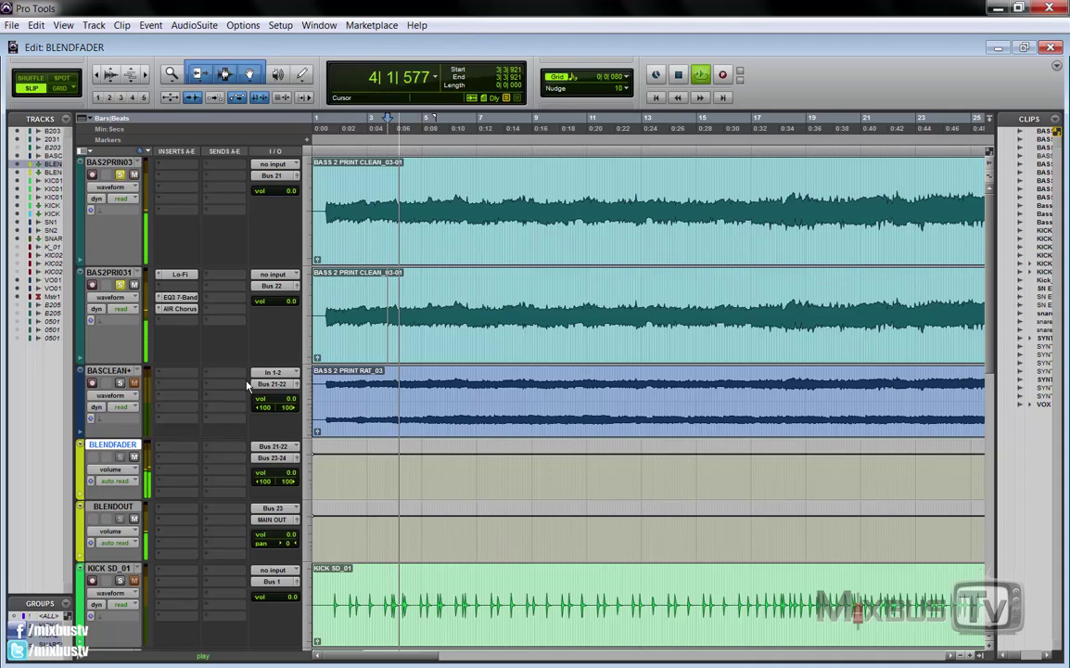
pyautogui.click(295, 458)
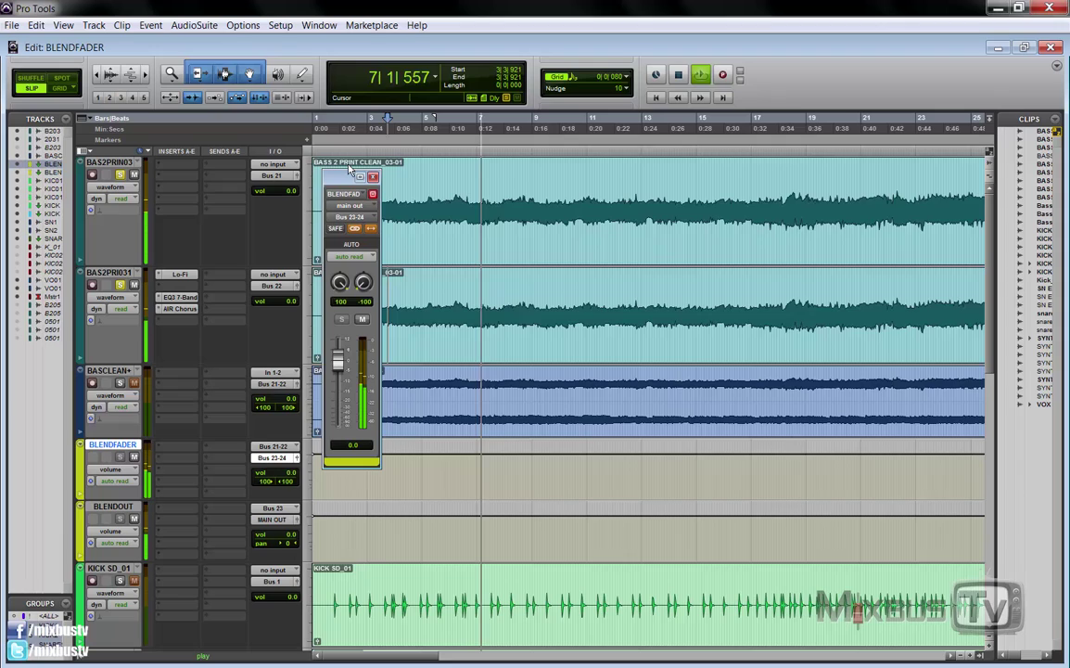
# Stop, then replay and stop to hear BLENDFADER's linked pans swing to -68 and 68
pyautogui.press('space')
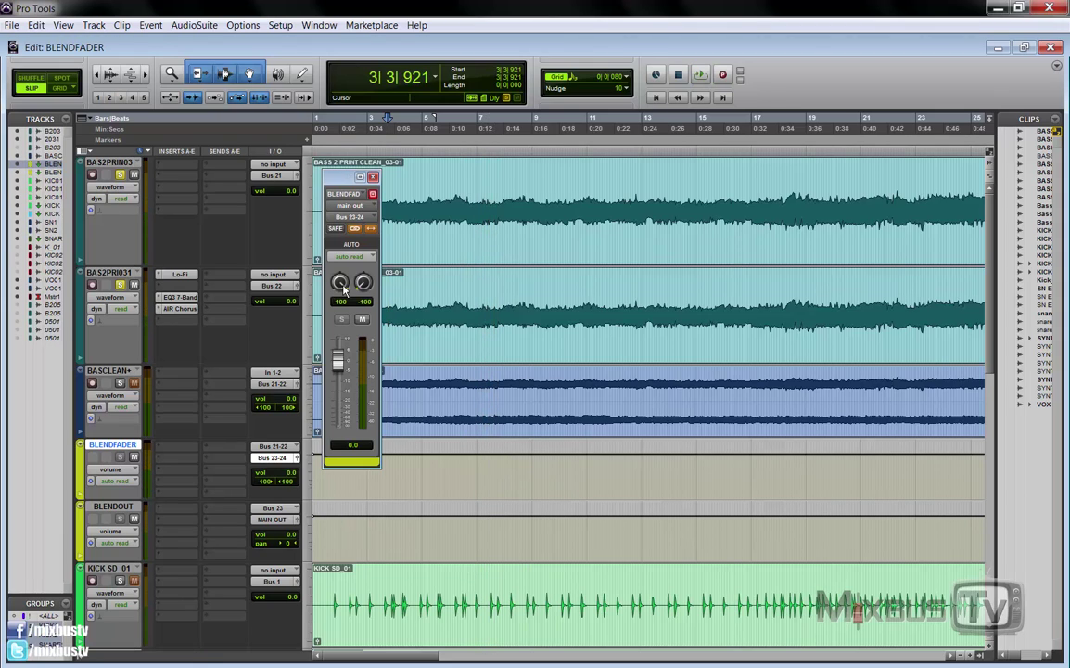
pyautogui.press('space')
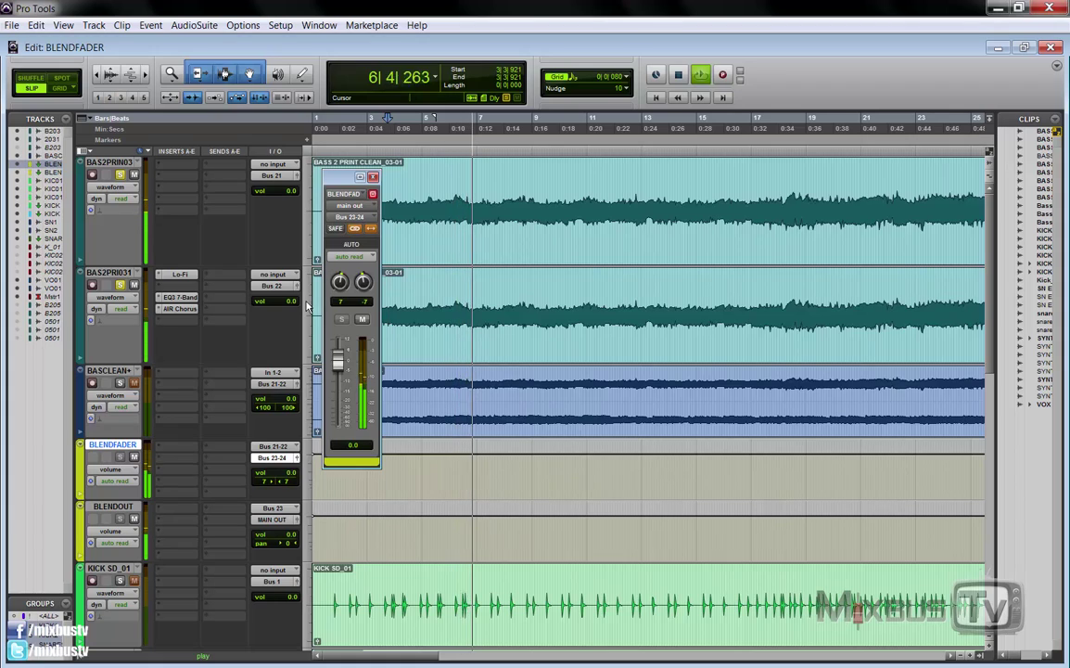
pyautogui.press('space')
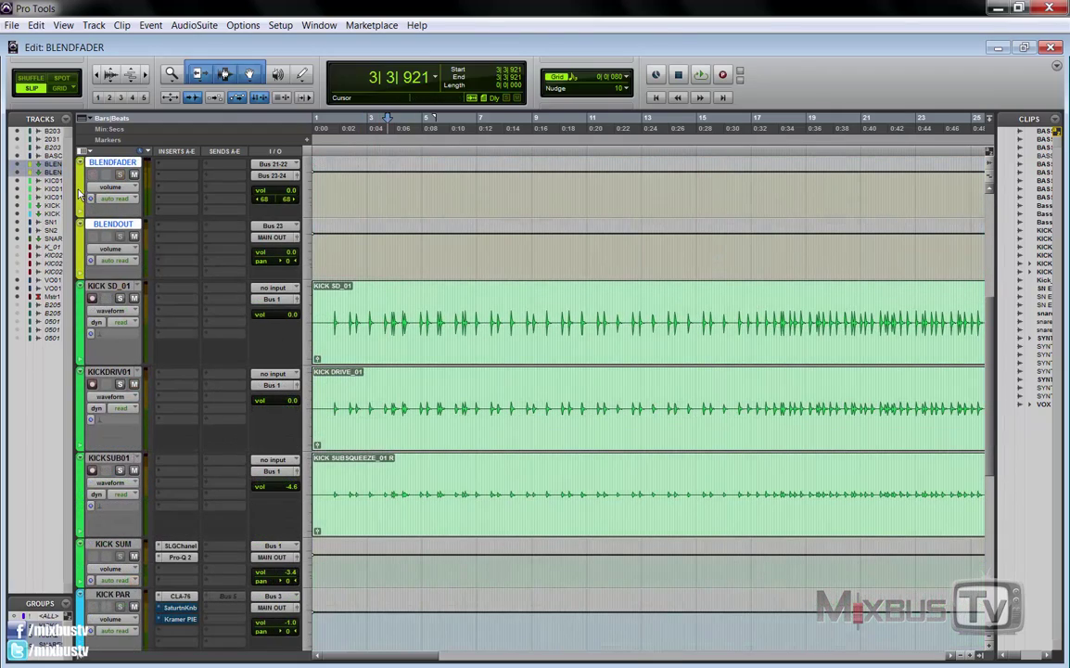
# Move BLENDFADER and BLENDOUT below KICK PAR, then check its CLA-76, Saturation Knob and Kramer PIE inserts
pyautogui.moveTo(80, 194); pyautogui.dragTo(95, 327)
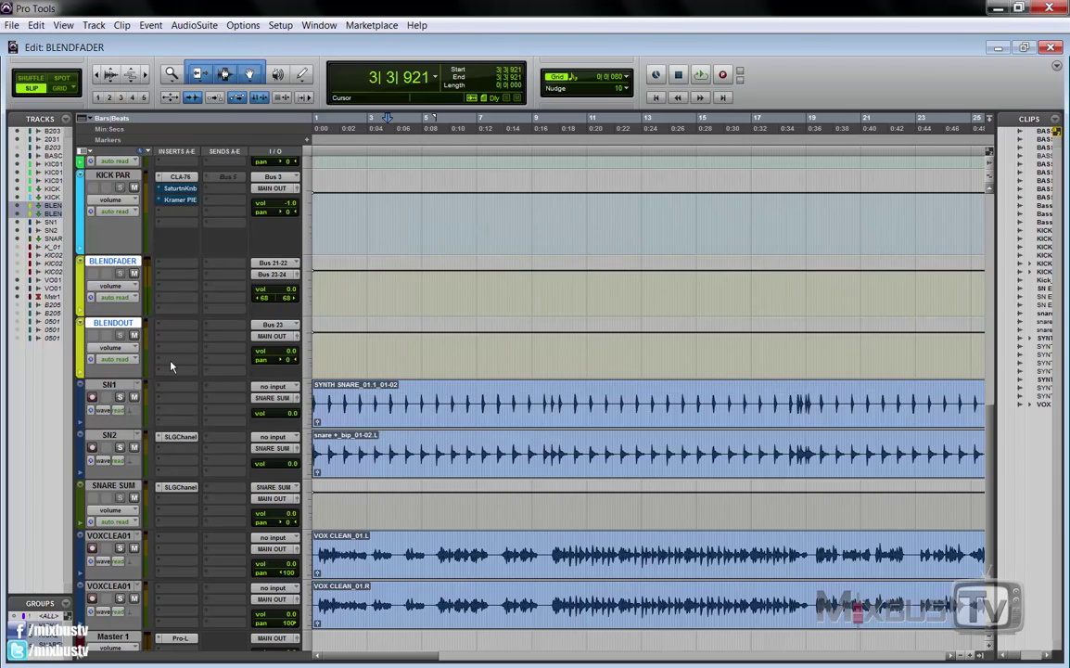
pyautogui.scroll(5, 171, 367)
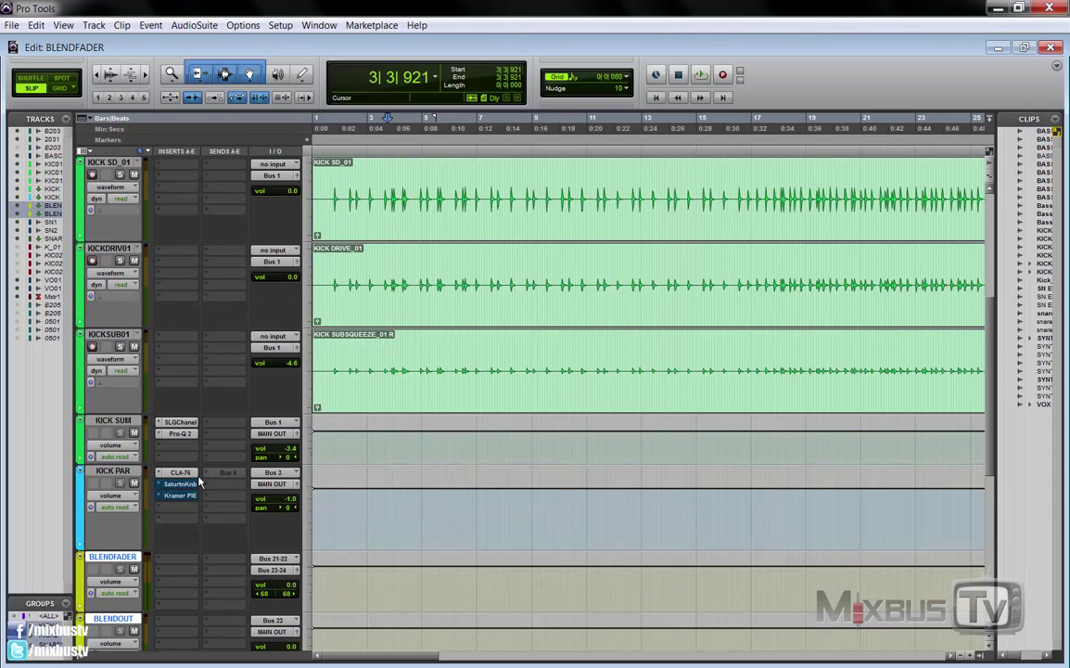
pyautogui.click(188, 475)
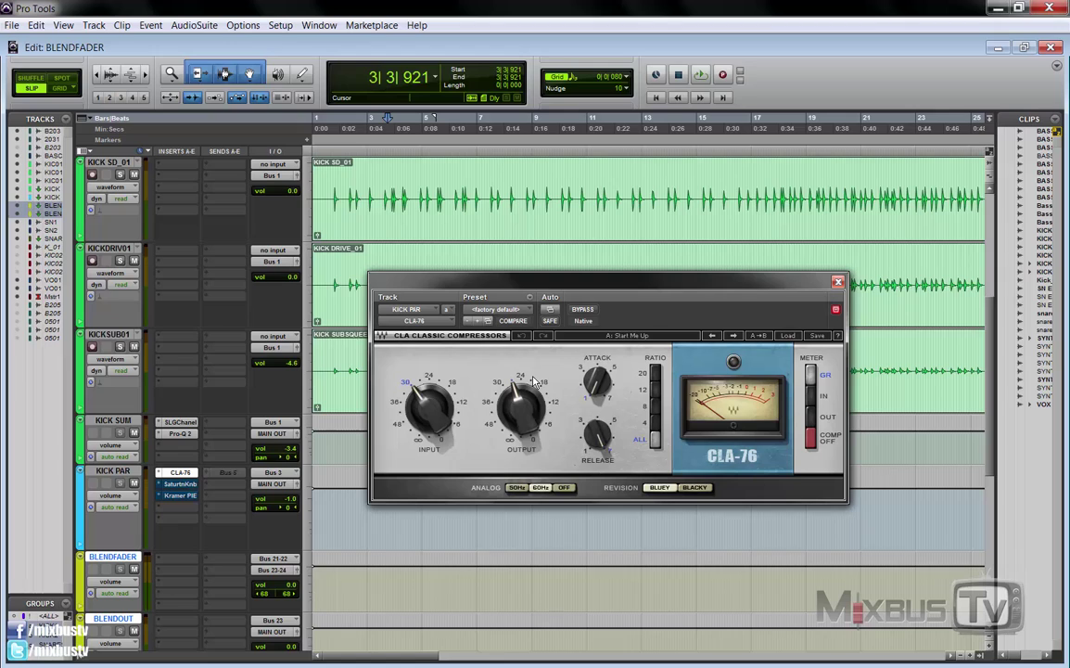
pyautogui.click(837, 283)
pyautogui.click(182, 484)
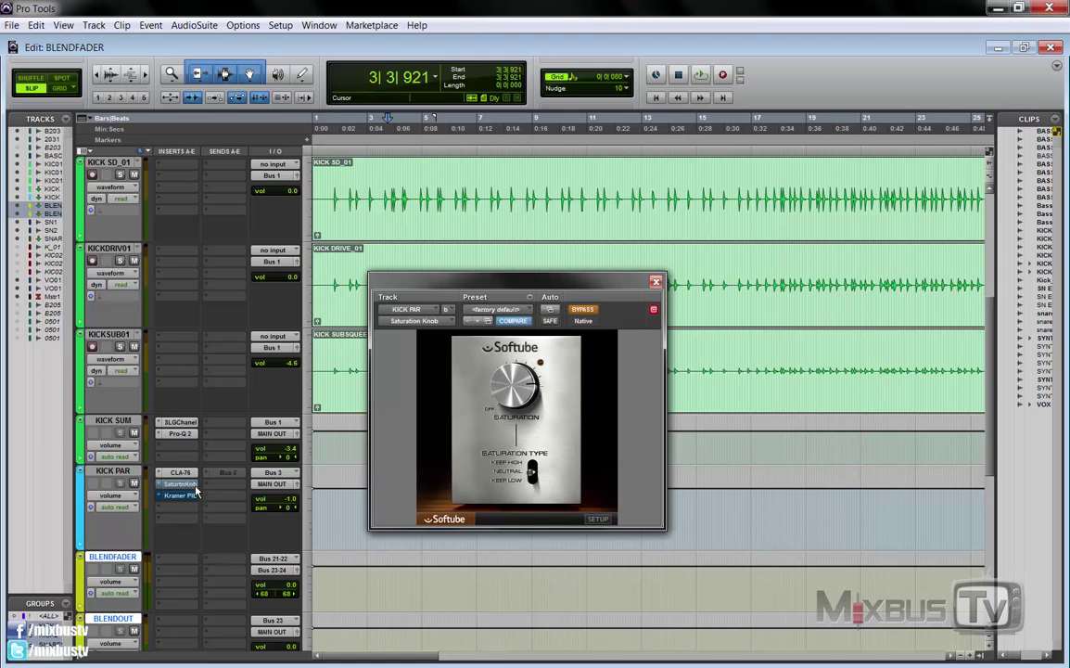
pyautogui.click(656, 281)
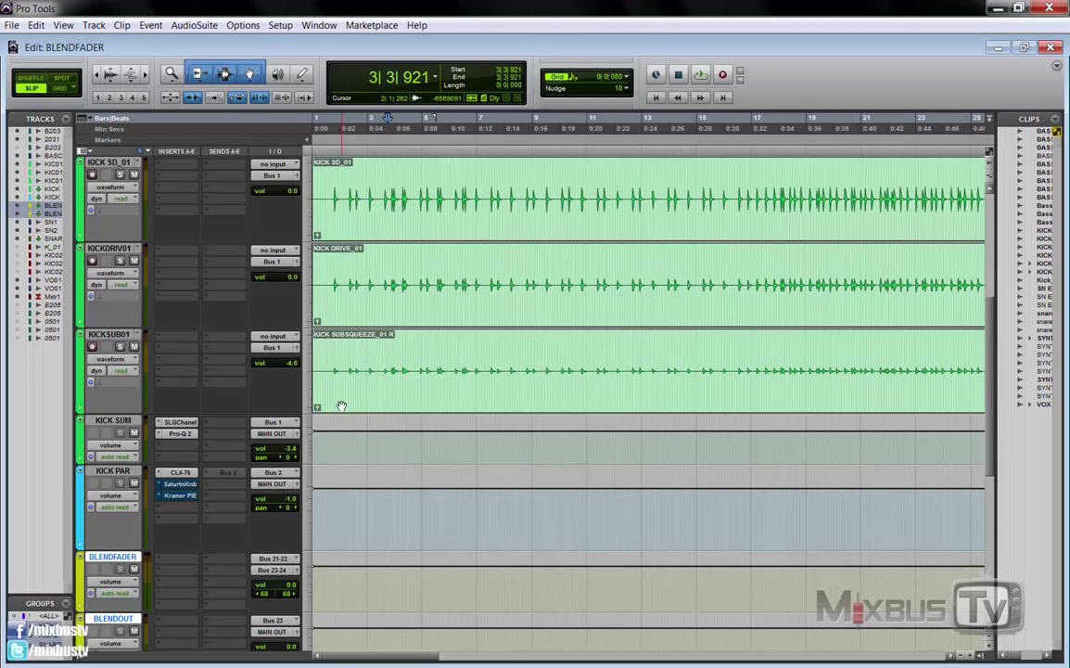
pyautogui.click(181, 495)
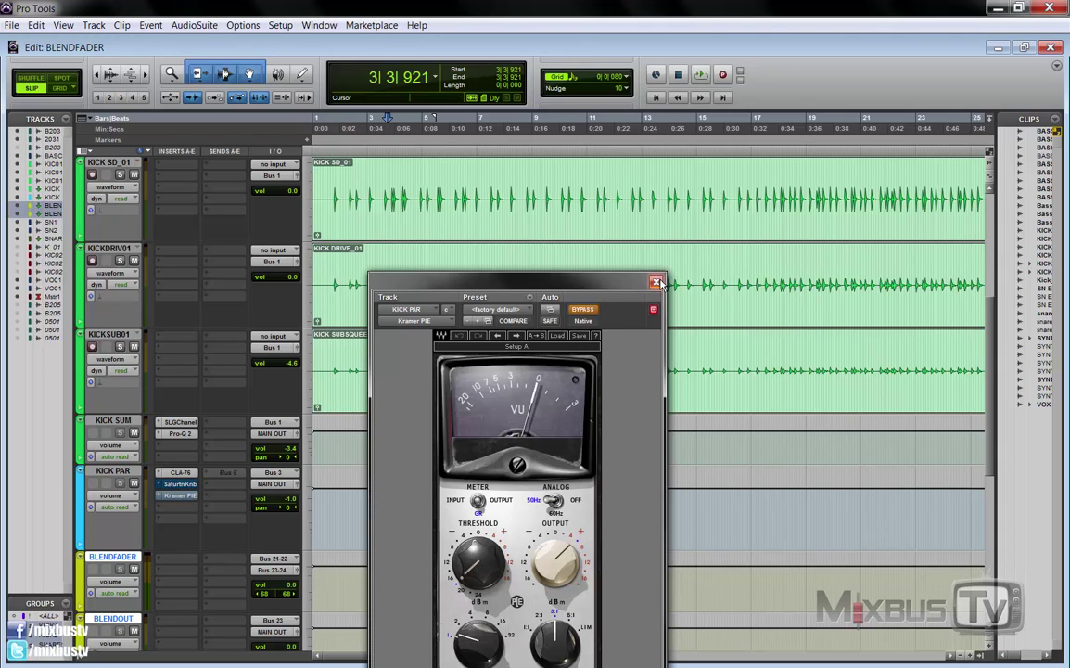
pyautogui.click(656, 281)
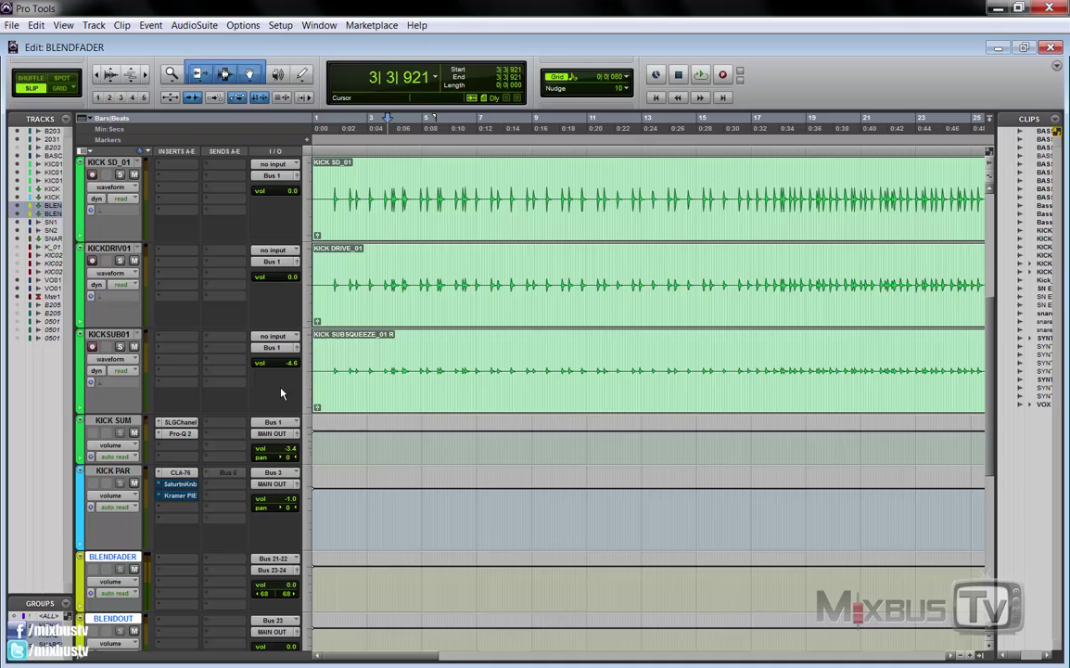
pyautogui.scroll(-1, 281, 394)
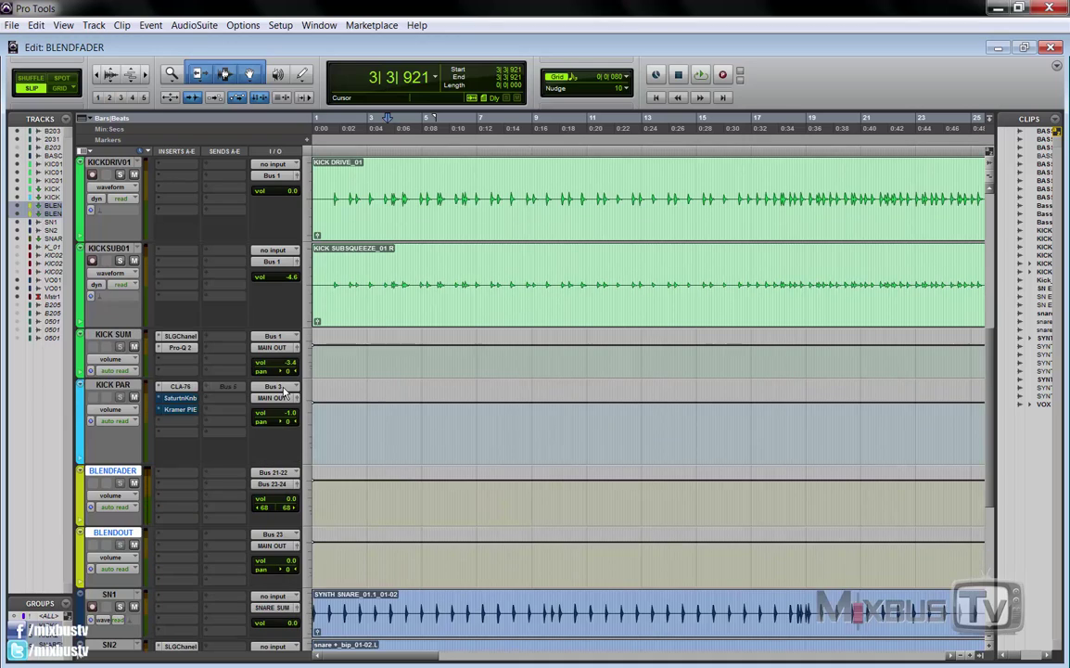
# Bypass KICK PAR's Saturation Knob insert, then re-enable it
pyautogui.rightClick(182, 398)
pyautogui.click(186, 404)
pyautogui.rightClick(181, 398)
pyautogui.click(185, 405)
# Zoom in, select 1|4|018 to 6|4|835 across the three kick tracks, and play it
pyautogui.scroll(1, 270, 316)
pyautogui.scroll(-1, 270, 315)
pyautogui.scroll(1, 299, 302)
pyautogui.click(335, 232)
pyautogui.hotkey('ctrl', ']')
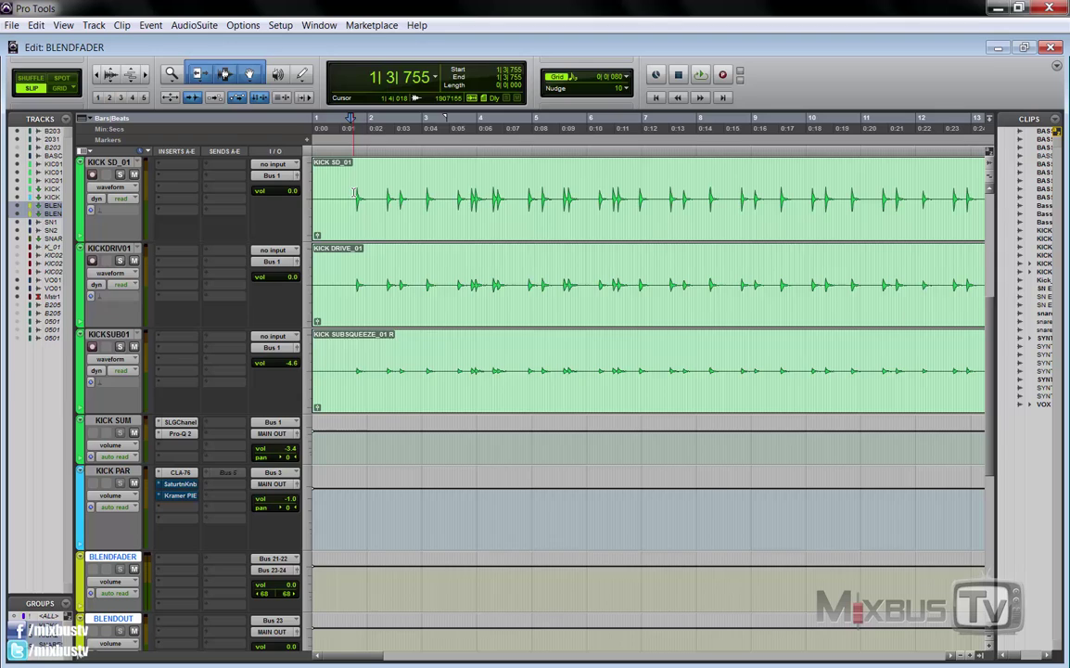
pyautogui.moveTo(353, 214); pyautogui.dragTo(640, 200)
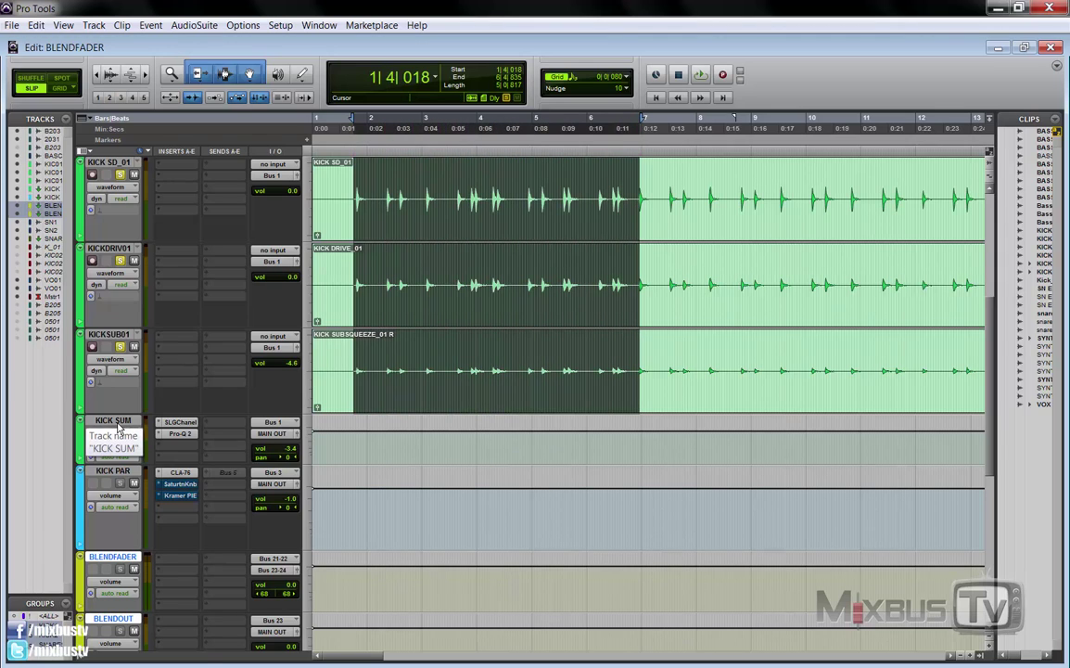
pyautogui.press('space')
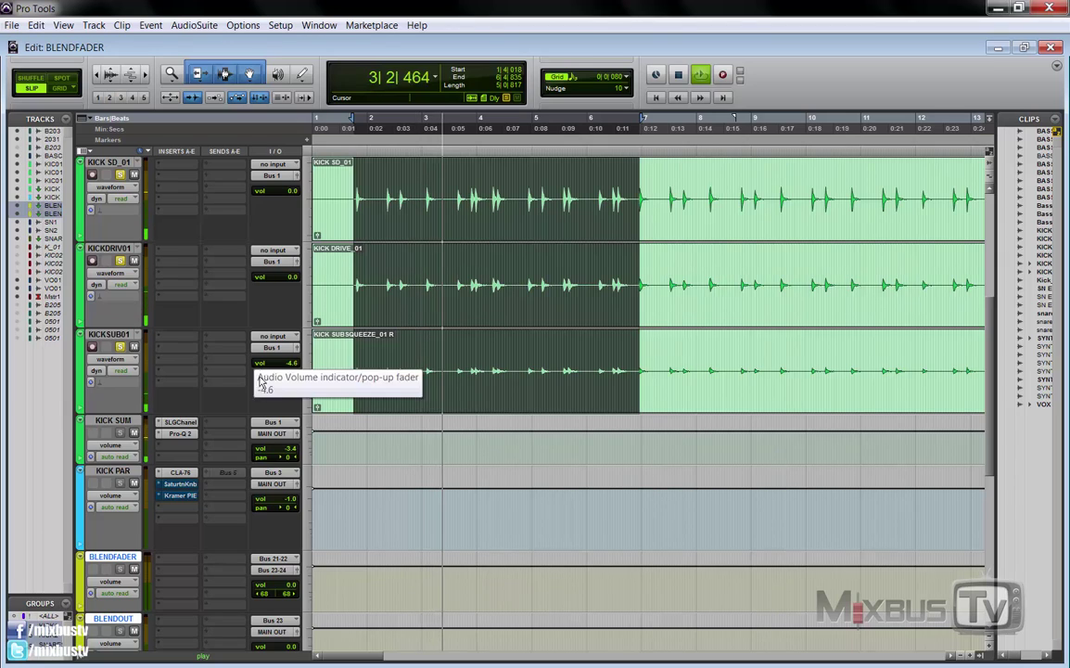
pyautogui.press('space')
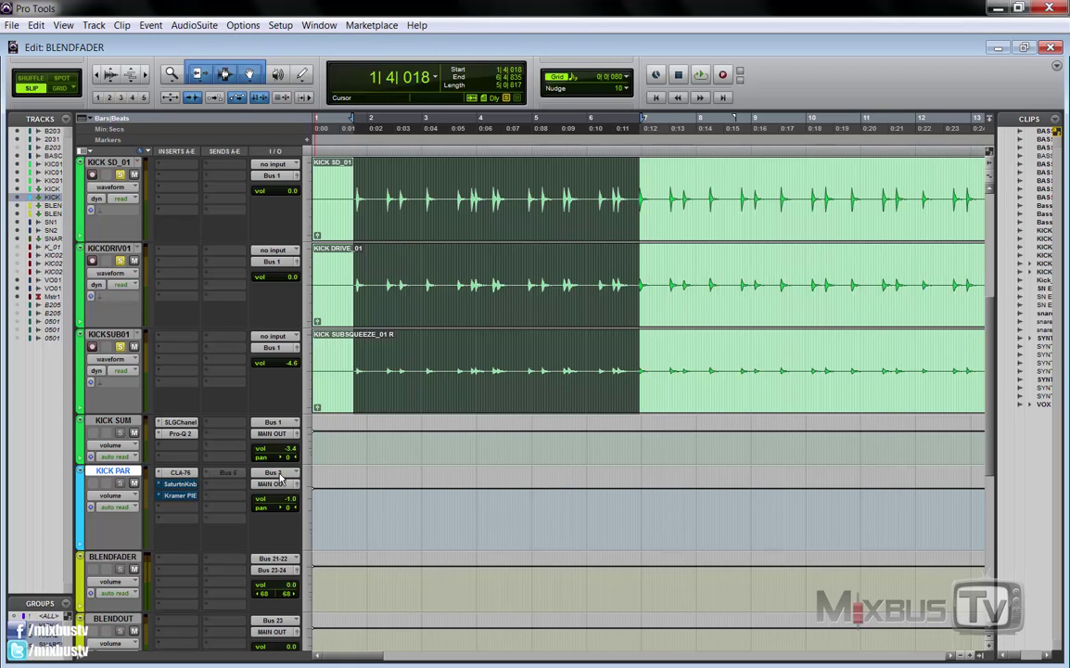
# Route KICK SUM's send A to Bus 3 and close the send window
pyautogui.click(229, 428)
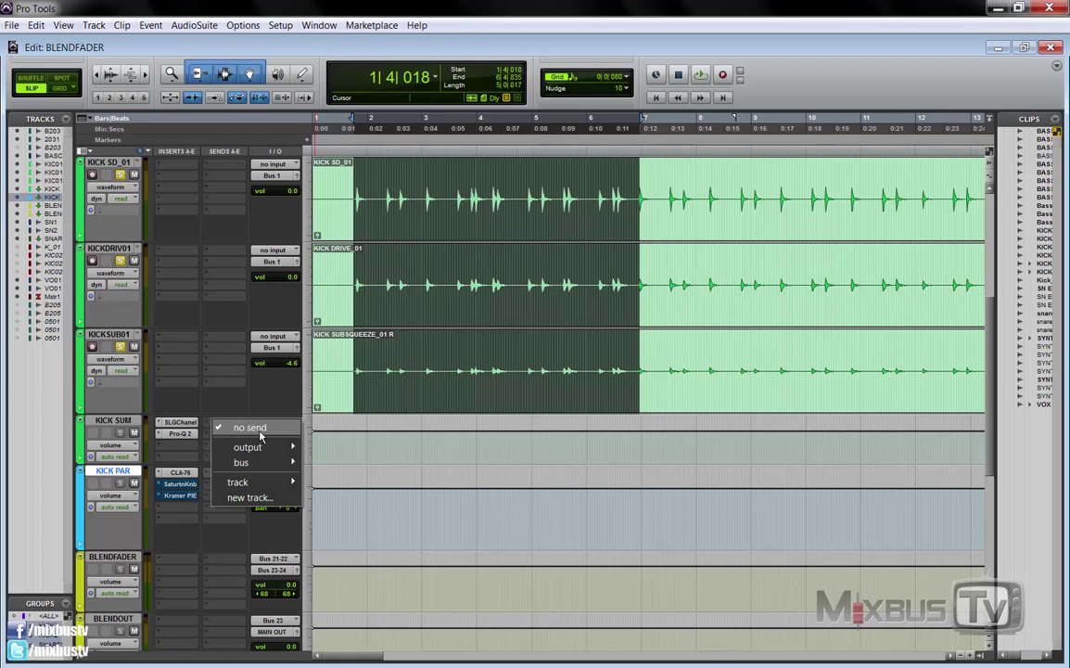
pyautogui.moveTo(246, 461)
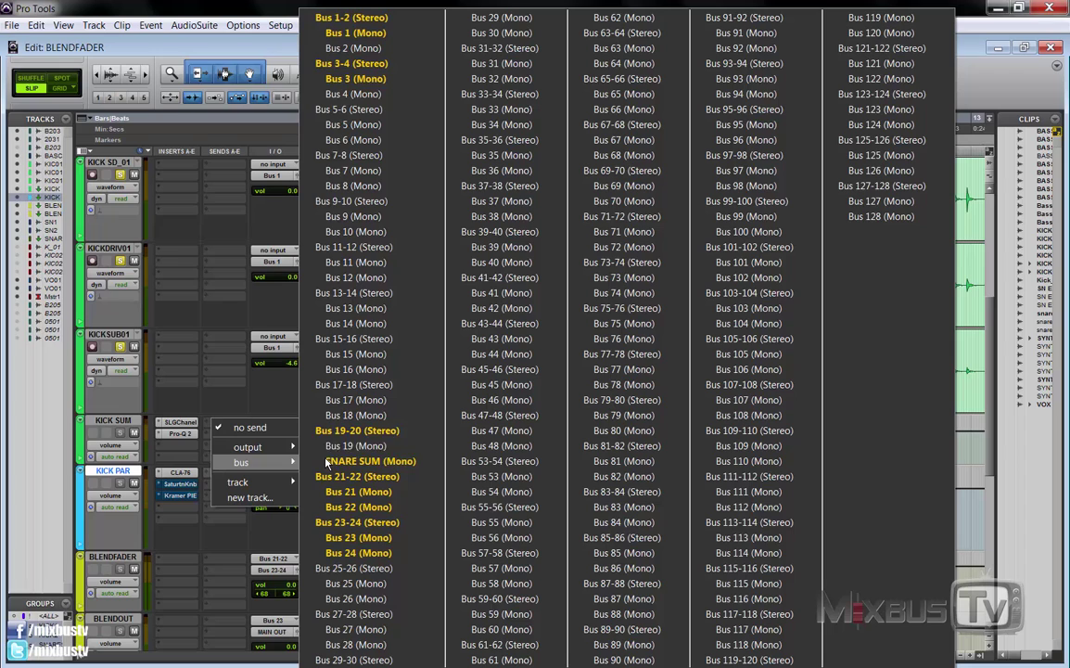
pyautogui.click(355, 79)
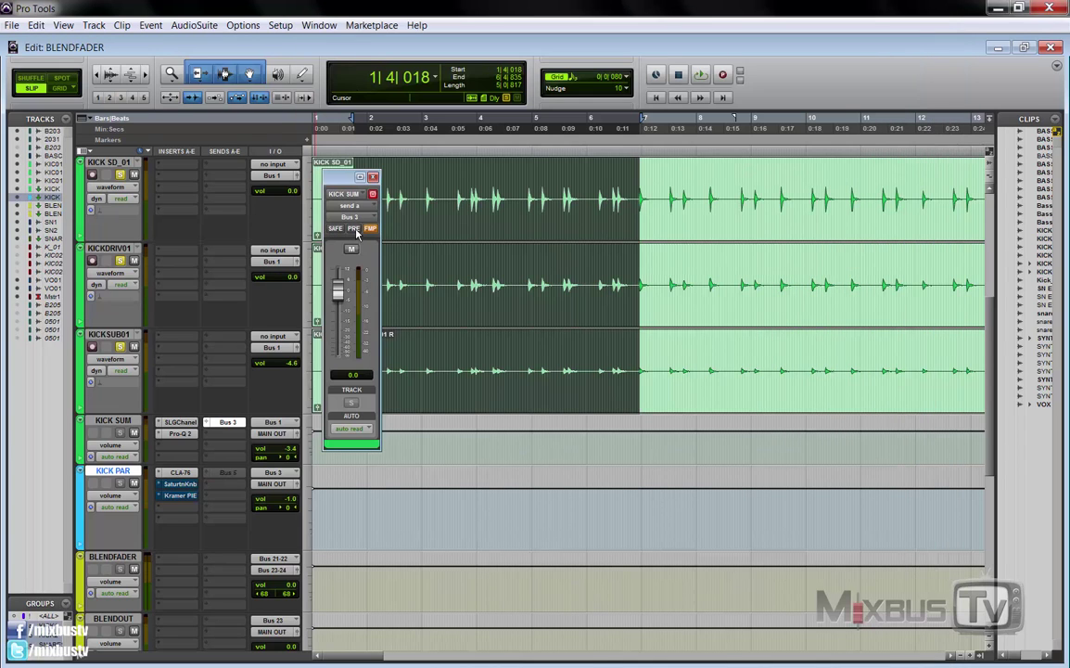
pyautogui.click(374, 176)
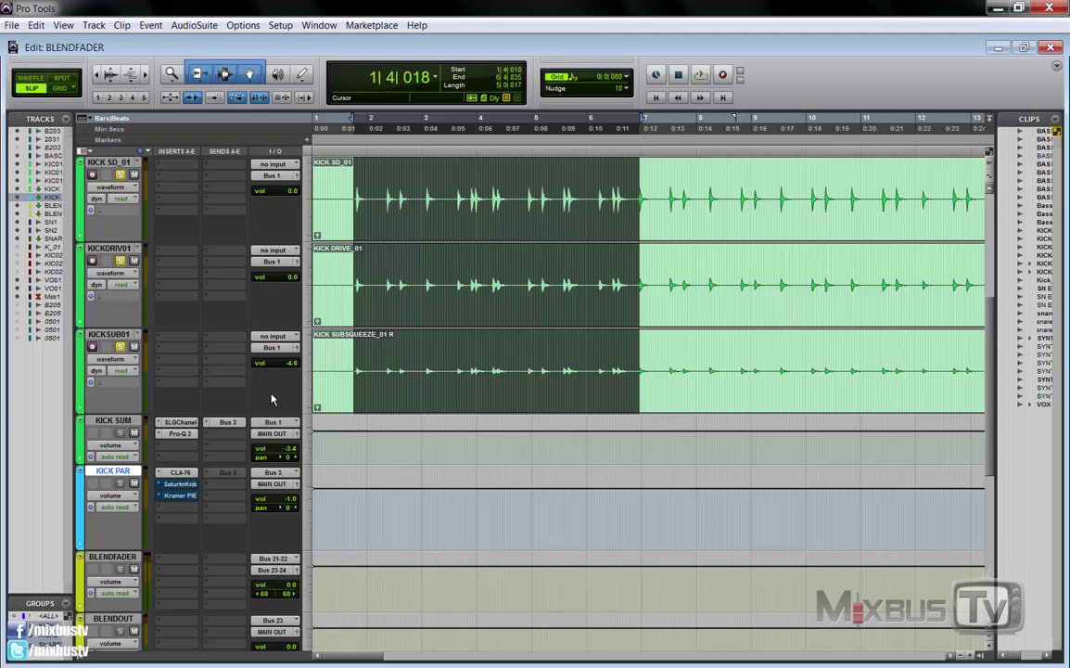
# Play the kicks, mute KICK SUM, and inspect KICK PAR's CLA-76 before stopping
pyautogui.press('space')
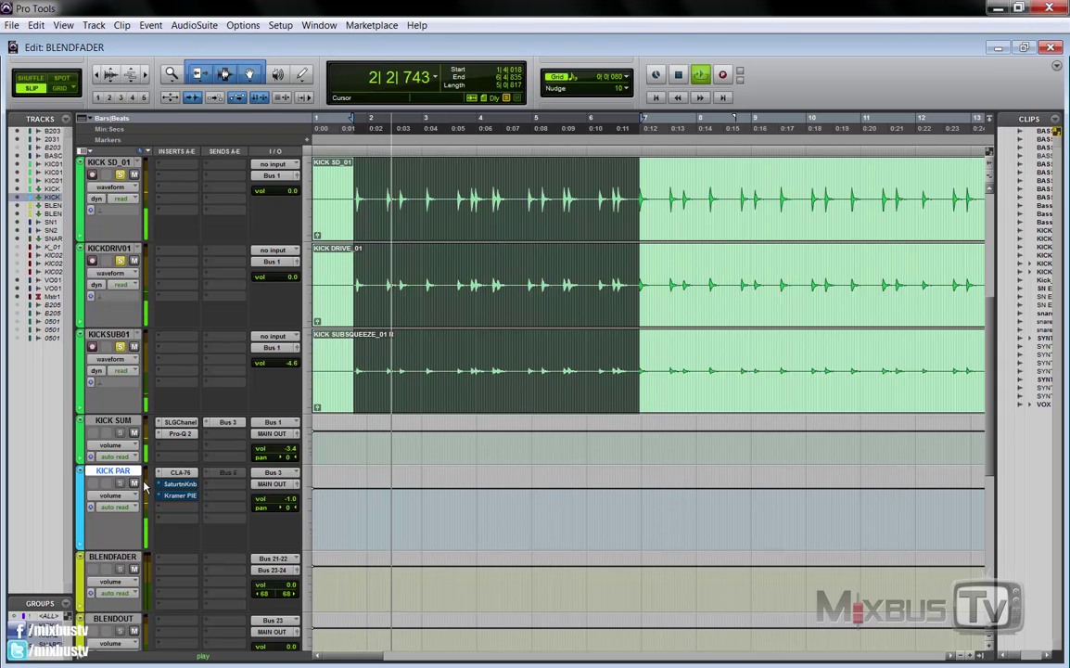
pyautogui.click(133, 433)
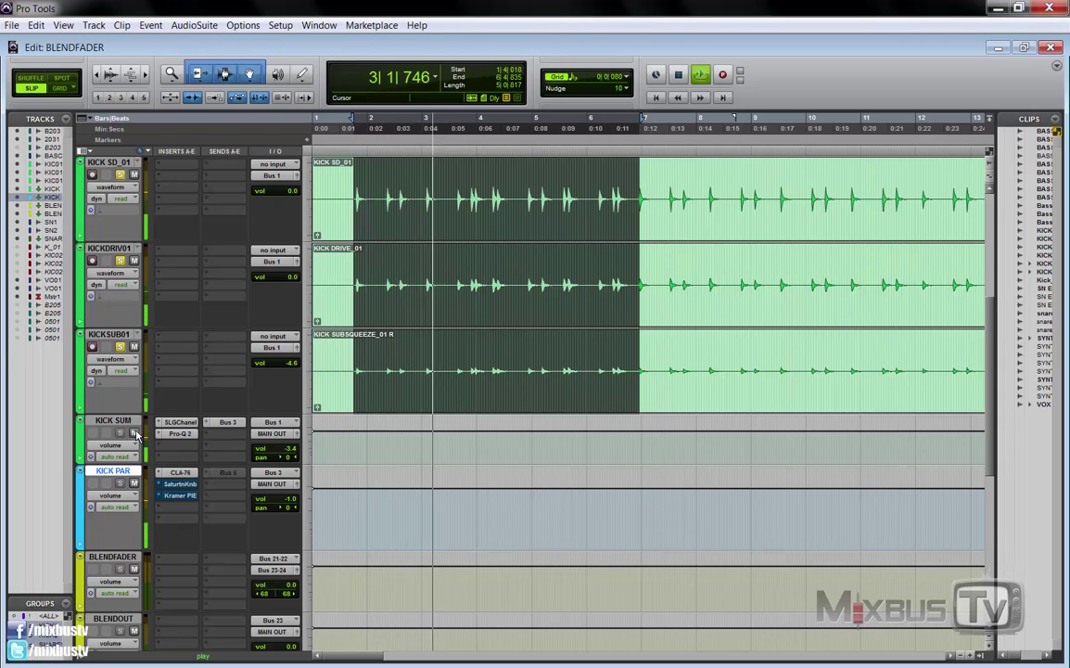
pyautogui.click(179, 473)
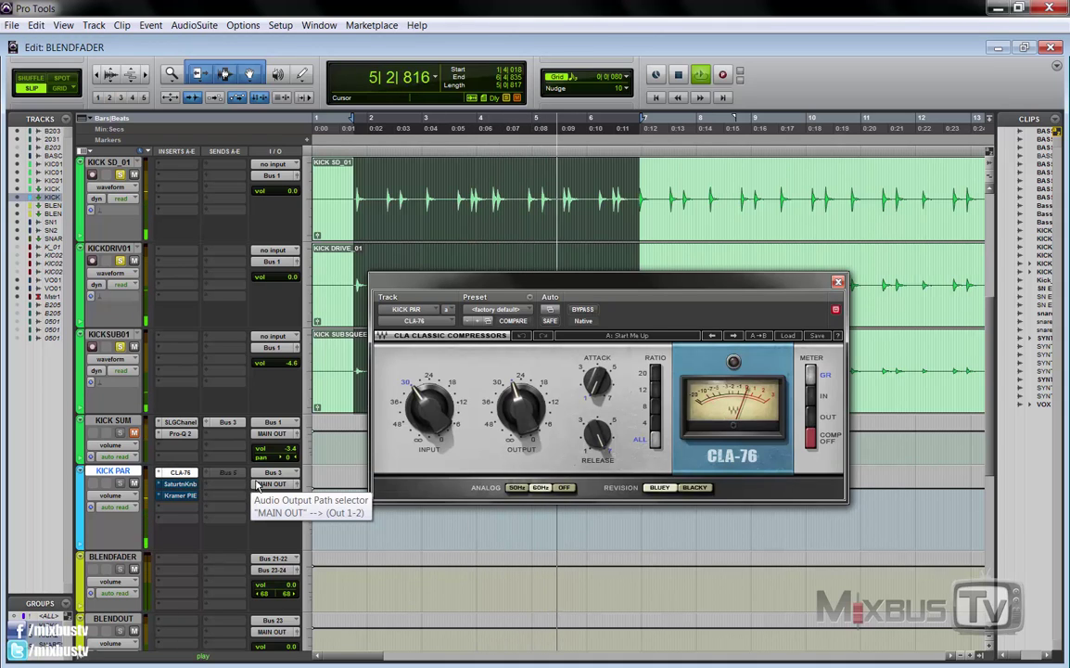
pyautogui.click(179, 495)
pyautogui.click(223, 508)
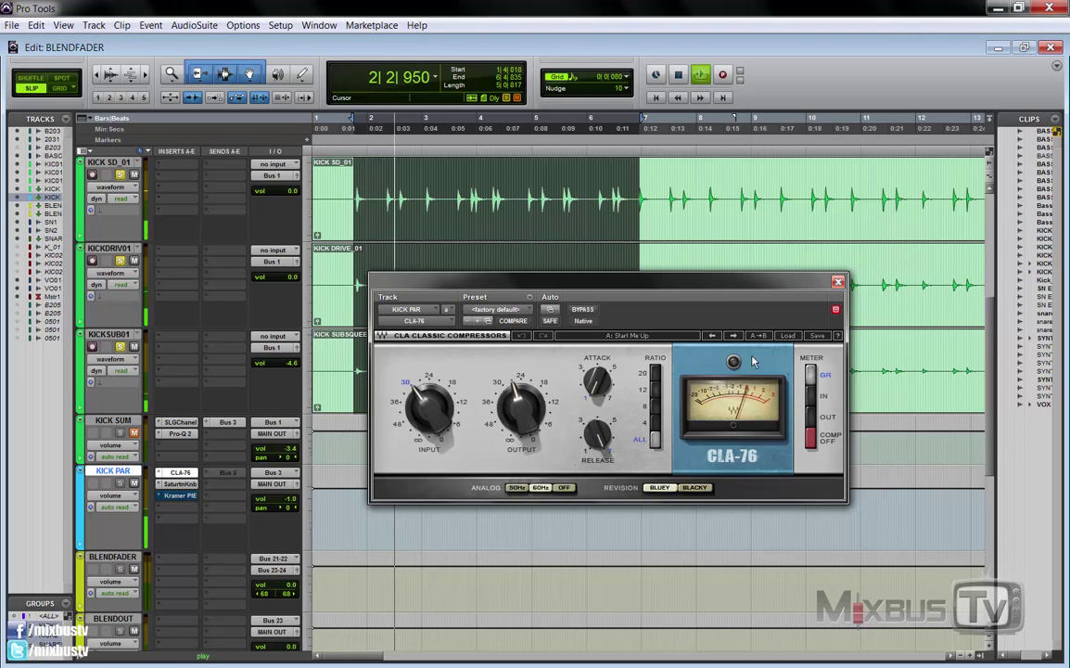
pyautogui.click(837, 281)
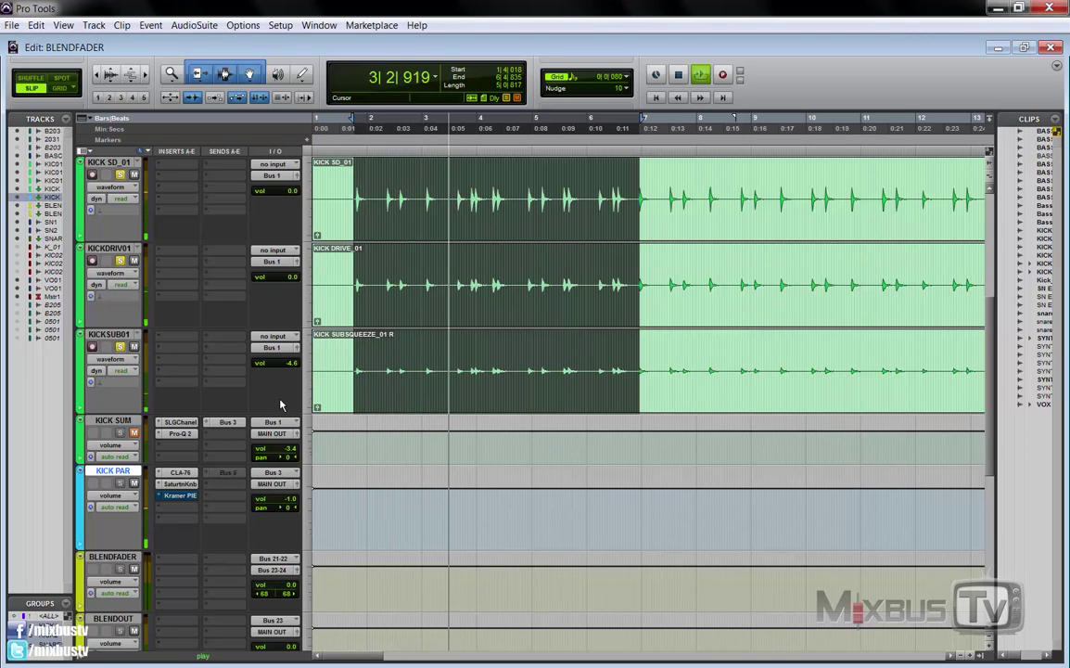
pyautogui.press('space')
# Set KICK SUM's output to mono Bus 21
pyautogui.scroll(-1, 278, 404)
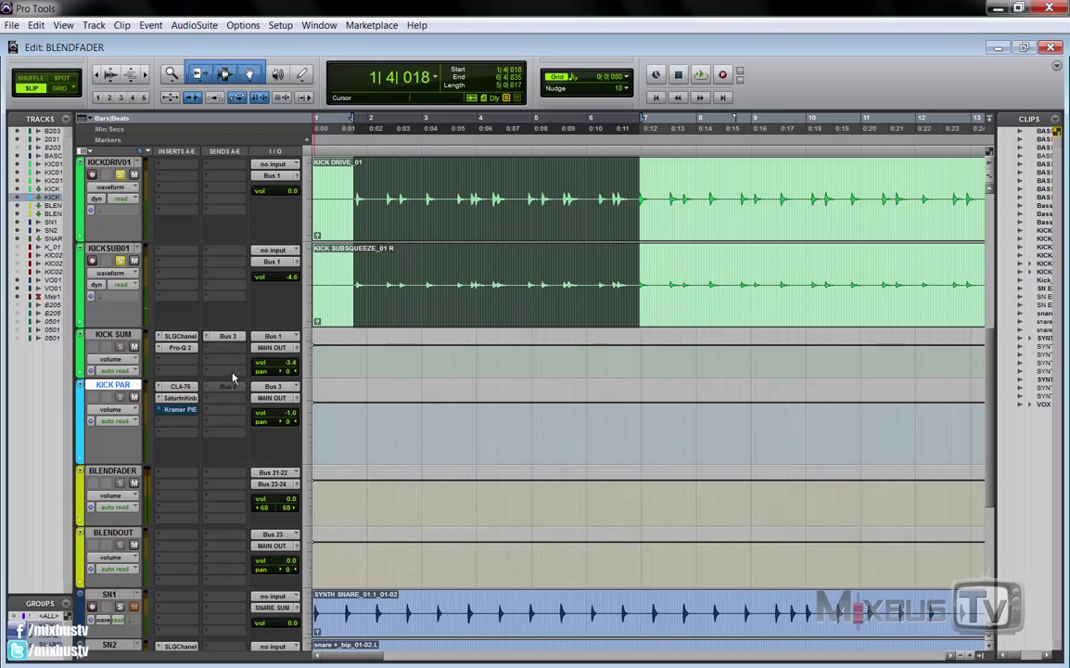
pyautogui.click(273, 348)
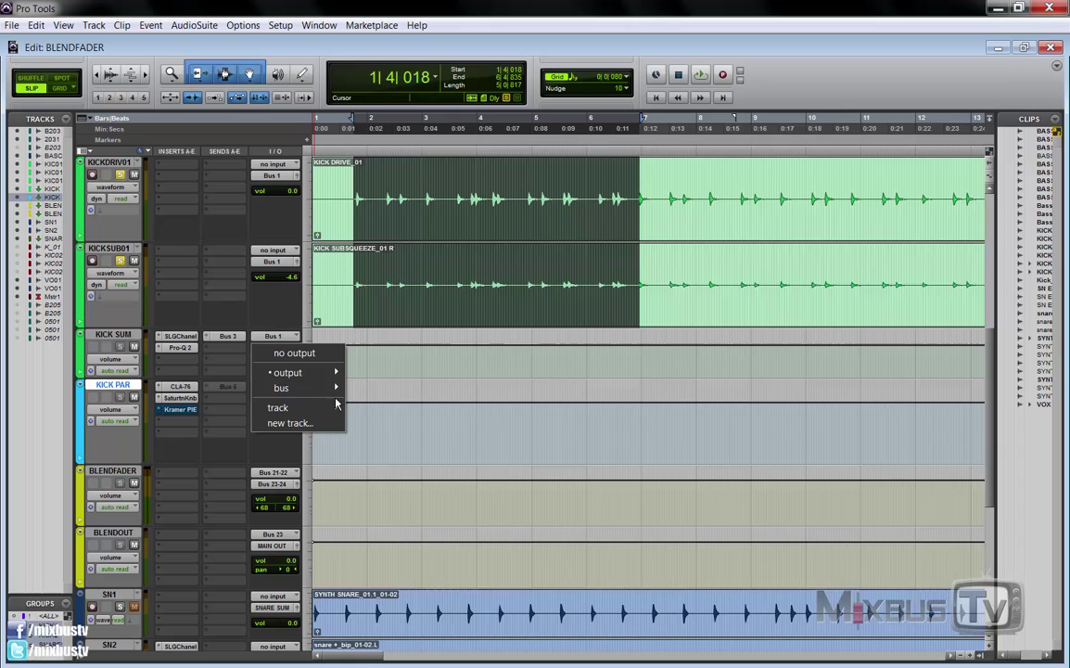
pyautogui.moveTo(281, 388)
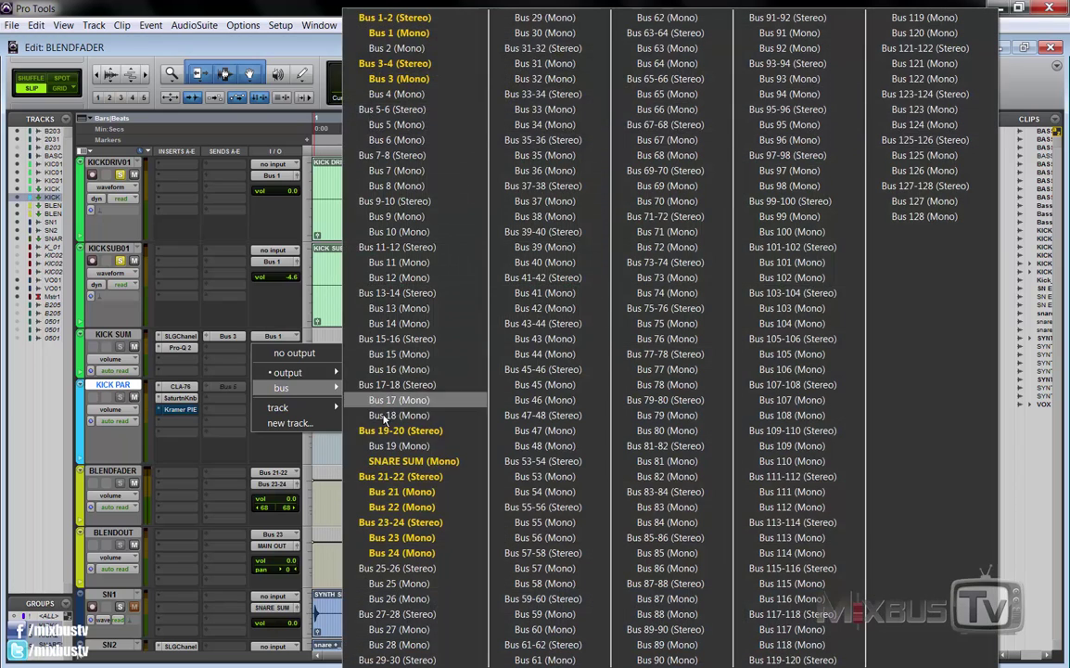
pyautogui.click(398, 475)
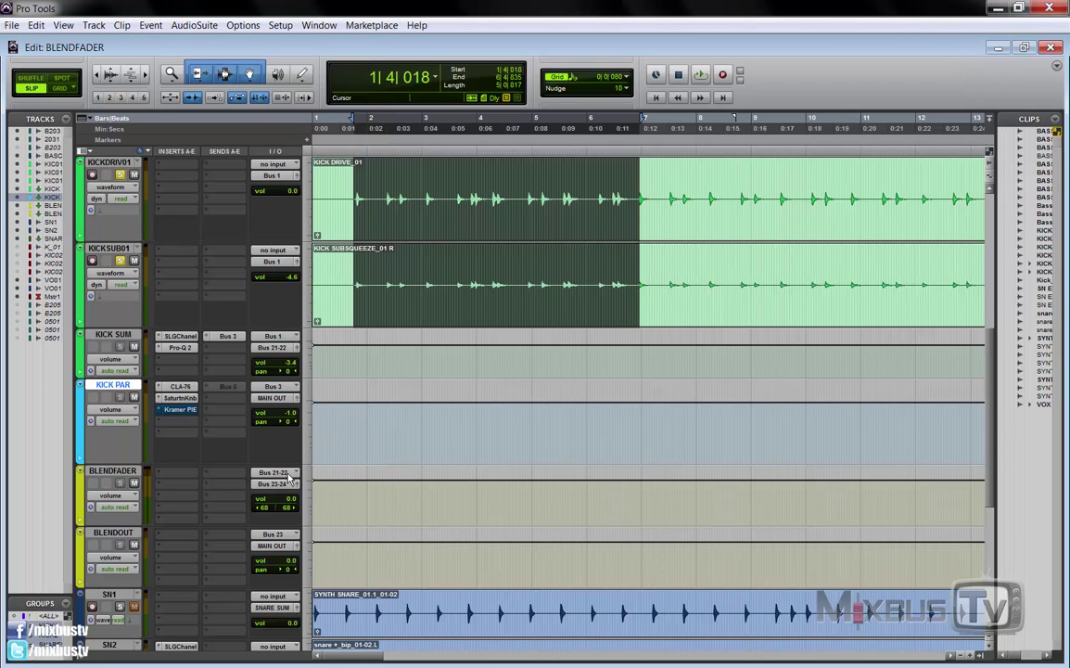
pyautogui.click(273, 398)
pyautogui.moveTo(281, 438)
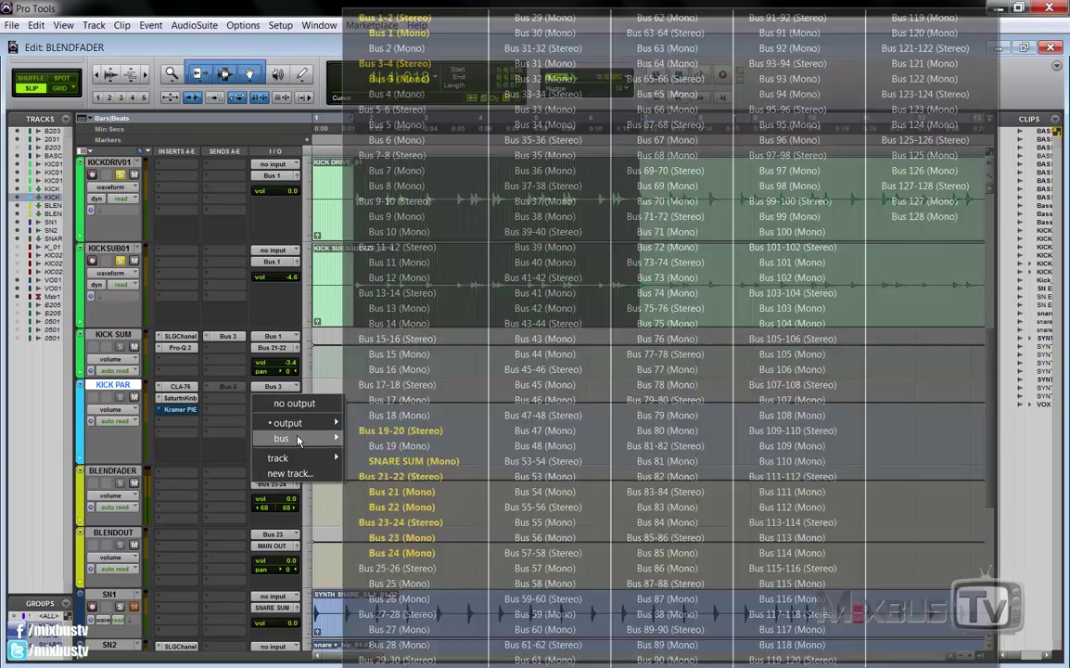
pyautogui.click(278, 348)
pyautogui.moveTo(281, 388)
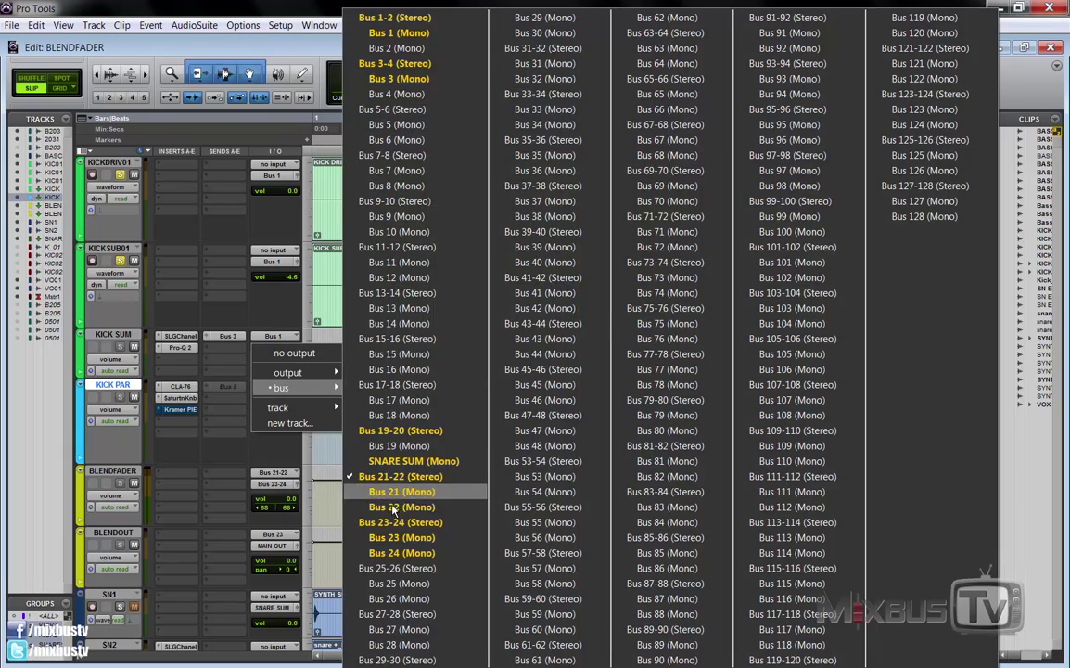
pyautogui.click(394, 495)
# Set KICK PAR's output to mono Bus 22
pyautogui.click(272, 385)
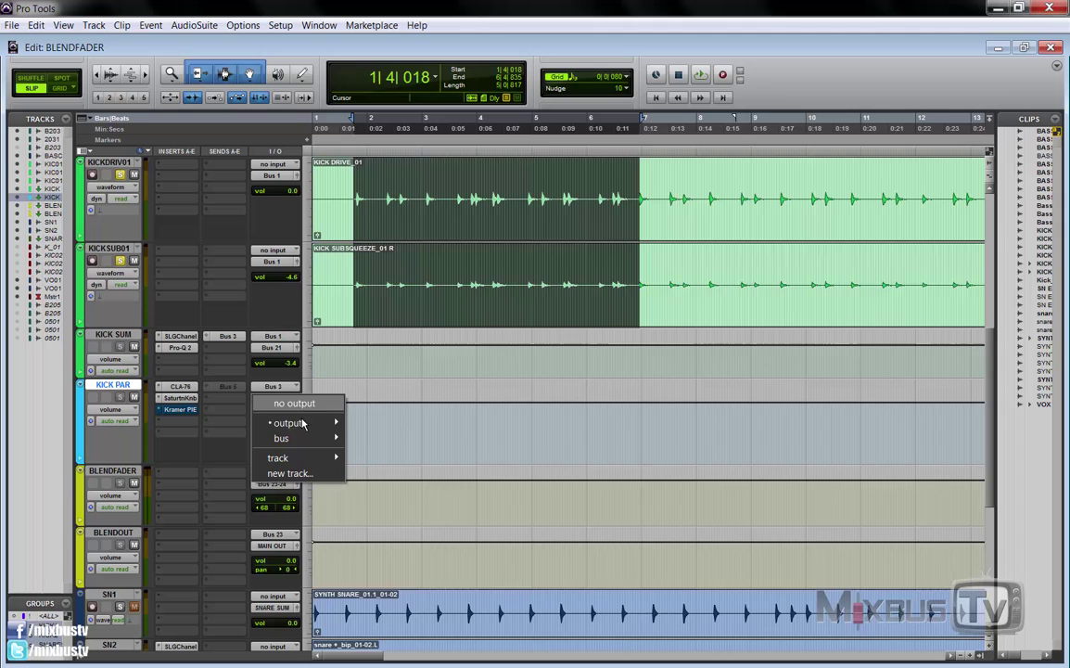
pyautogui.moveTo(314, 442)
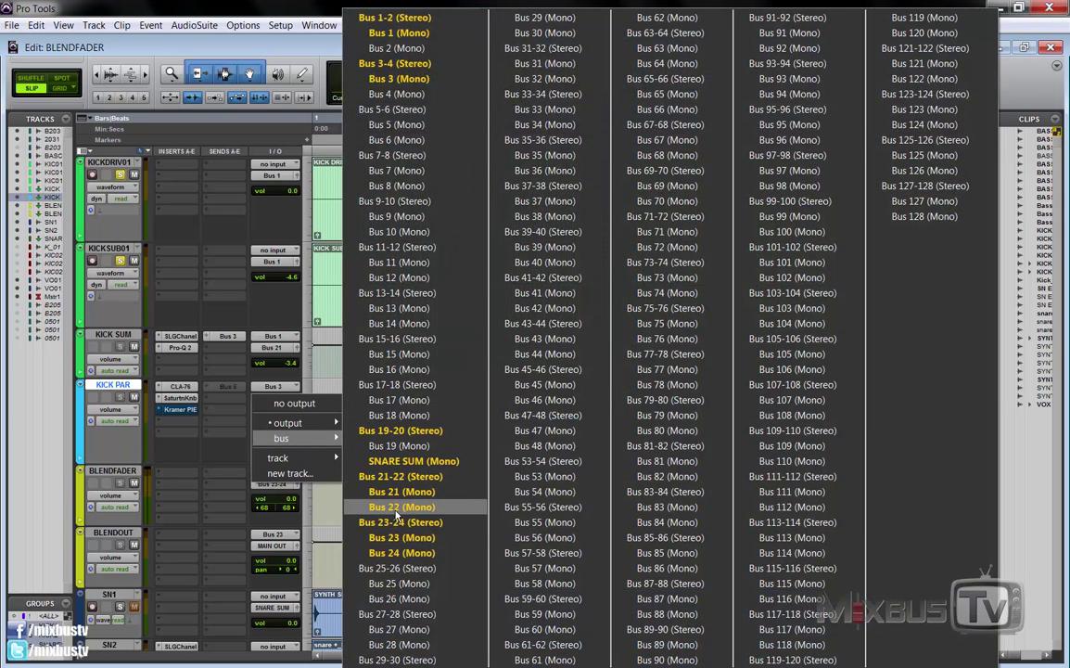
pyautogui.click(397, 508)
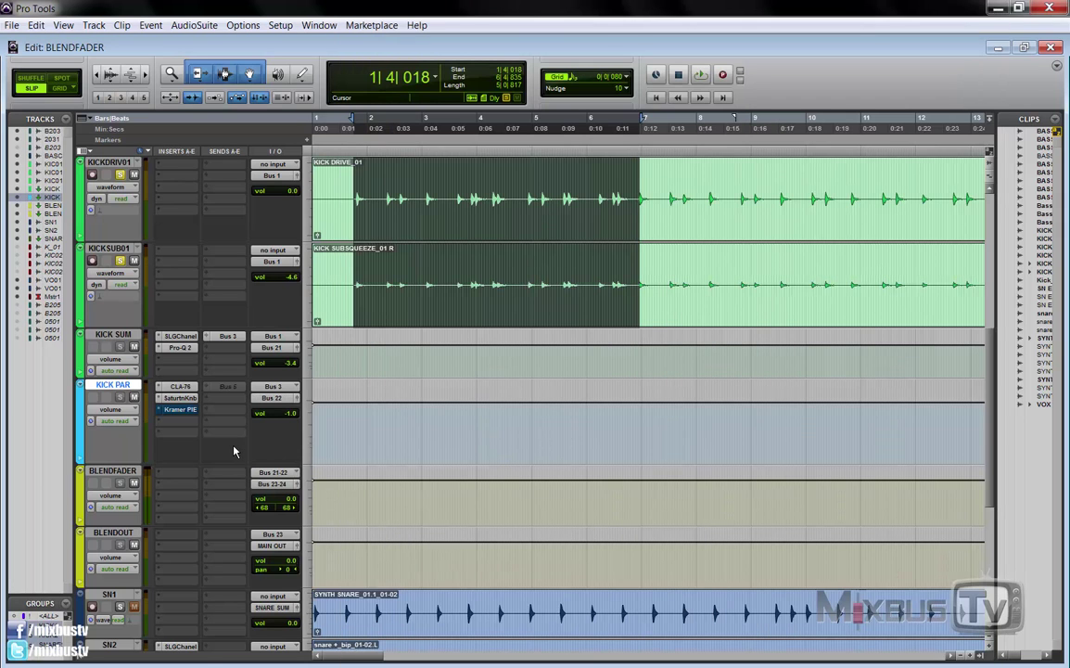
# Spread BLENDFADER's linked output pans to -100/100, then bring them in to -37/37
pyautogui.click(296, 485)
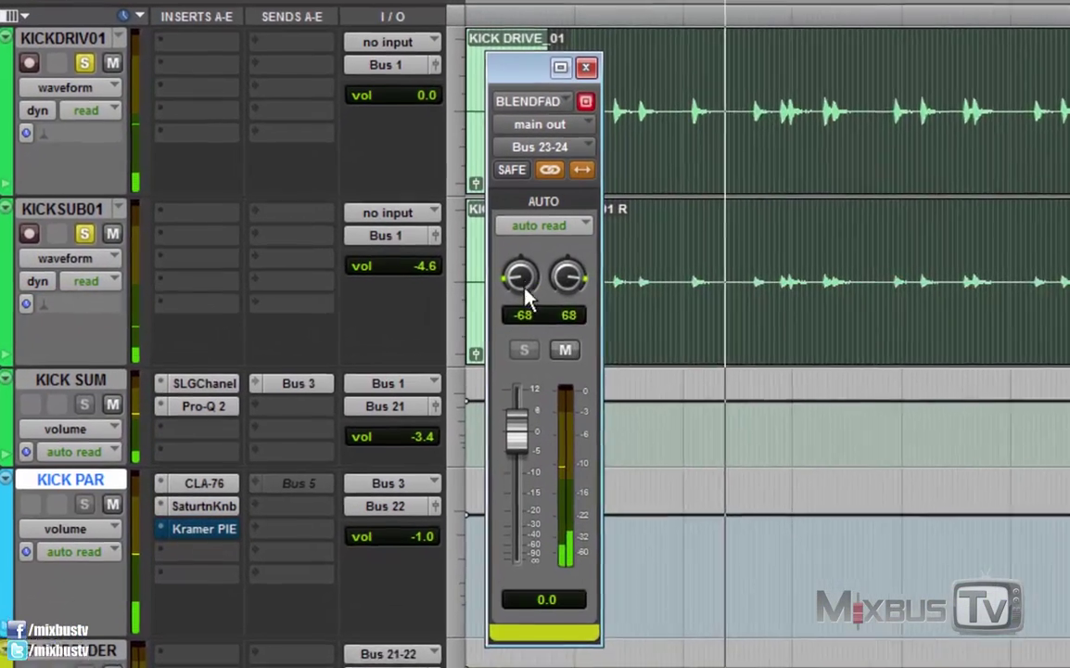
pyautogui.moveTo(332, 273); pyautogui.dragTo(347, 336)
pyautogui.moveTo(532, 294); pyautogui.dragTo(544, 325)
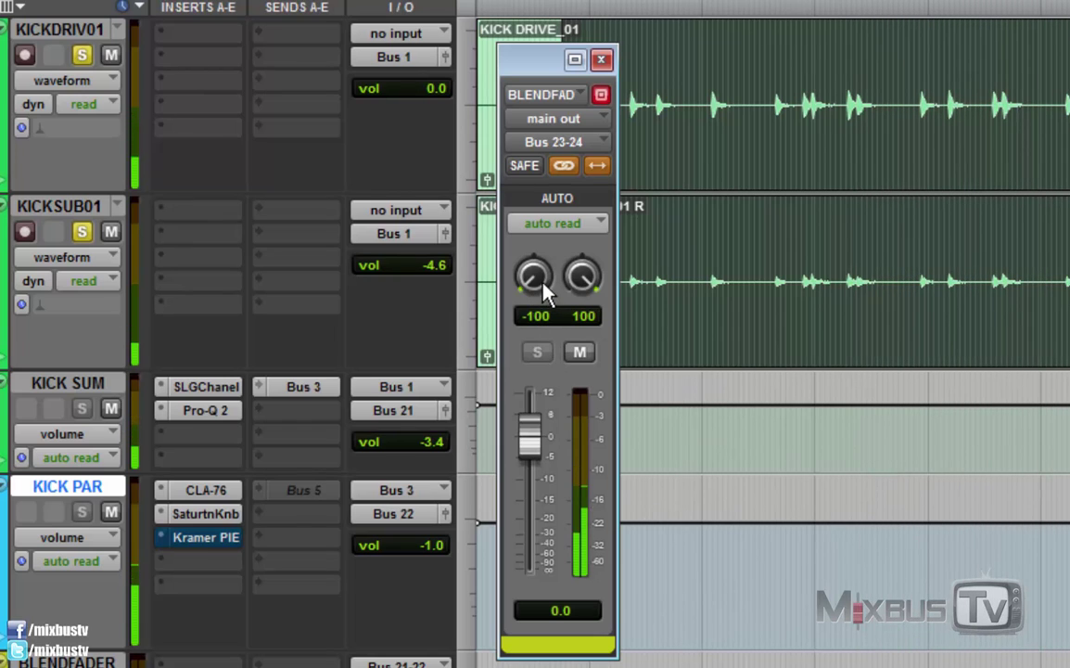
pyautogui.moveTo(543, 282); pyautogui.dragTo(547, 212)
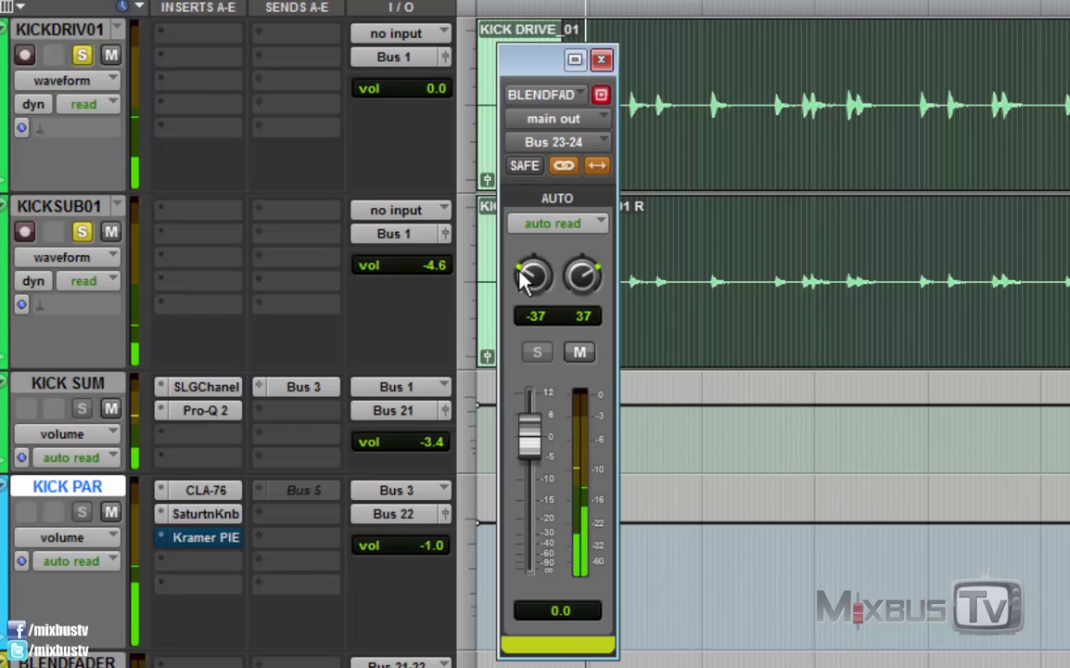
# Lower KICK PAR's output level to -3.7 dB, play, and return to BLENDFADER's output window
pyautogui.click(444, 515)
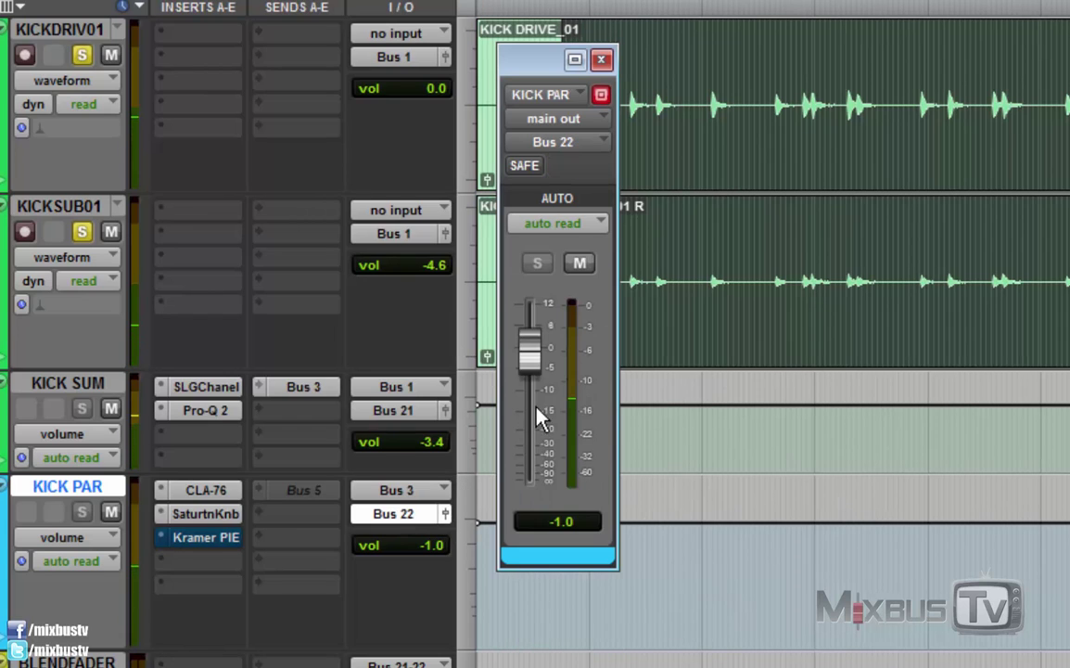
pyautogui.moveTo(540, 358); pyautogui.dragTo(538, 371)
pyautogui.press('space')
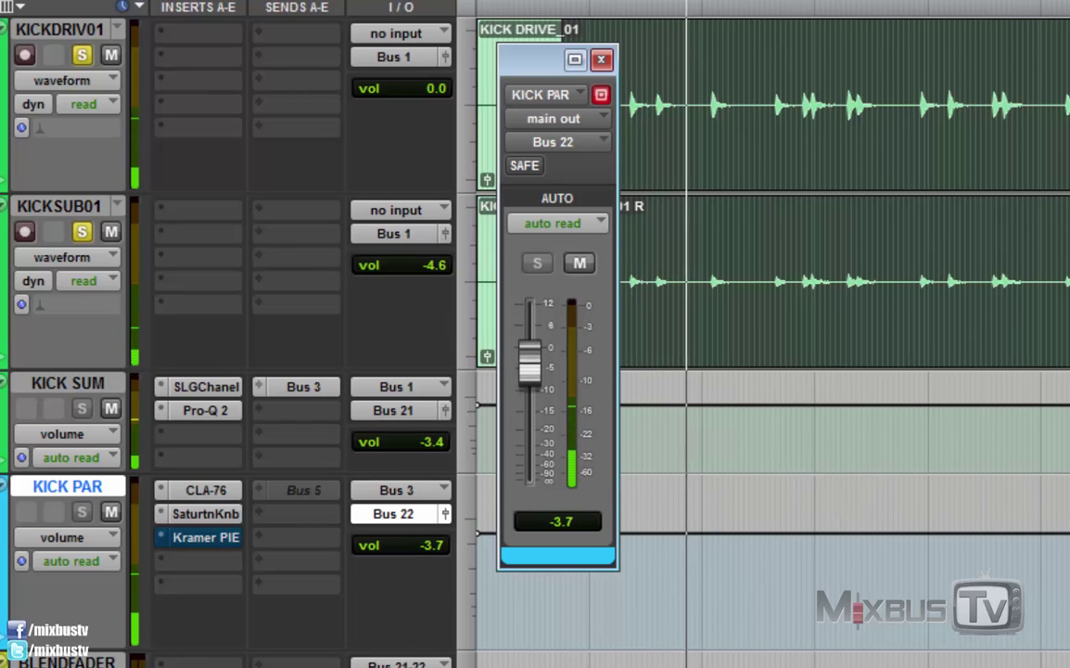
pyautogui.click(408, 664)
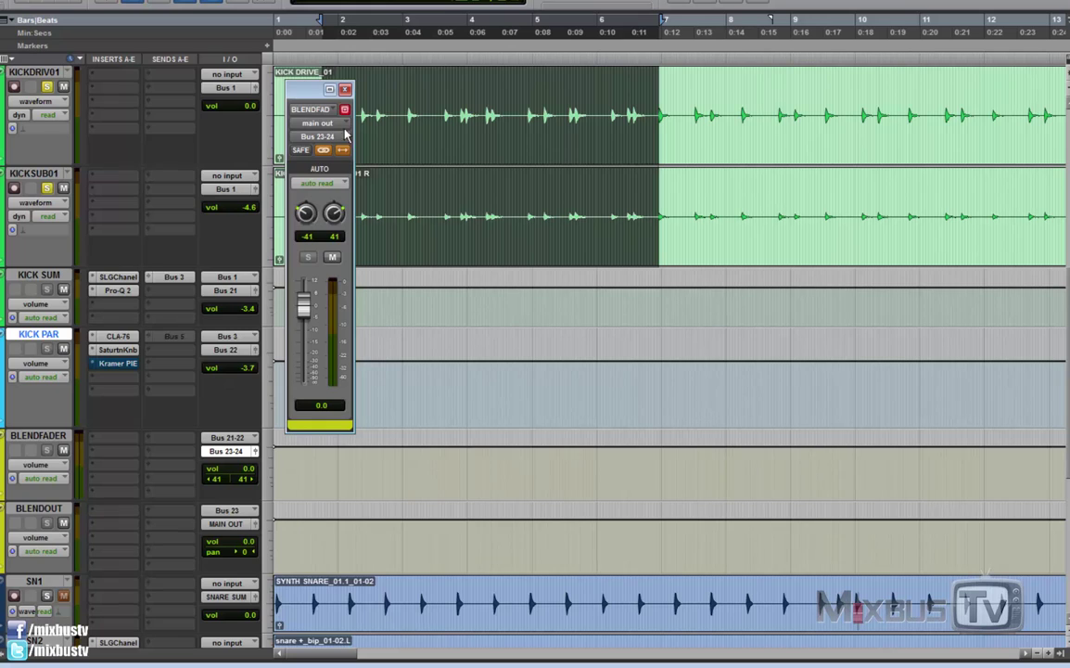
# With BLENDFADER pans at -41/41, close its output window and scroll up to VOX CLEAN
pyautogui.click(345, 89)
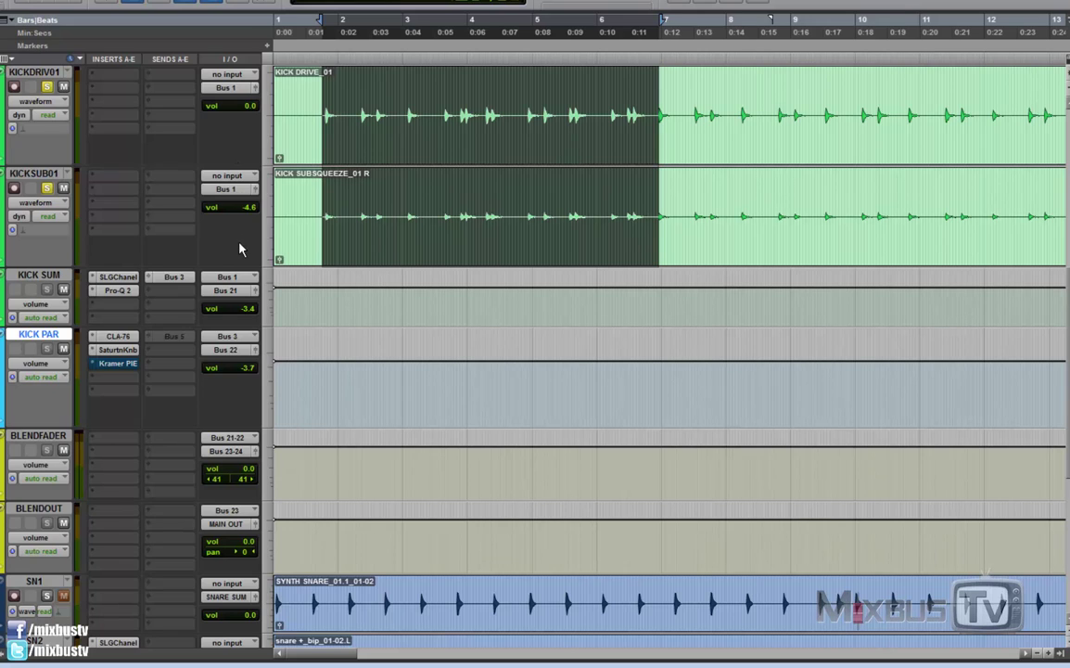
pyautogui.scroll(2, 235, 246)
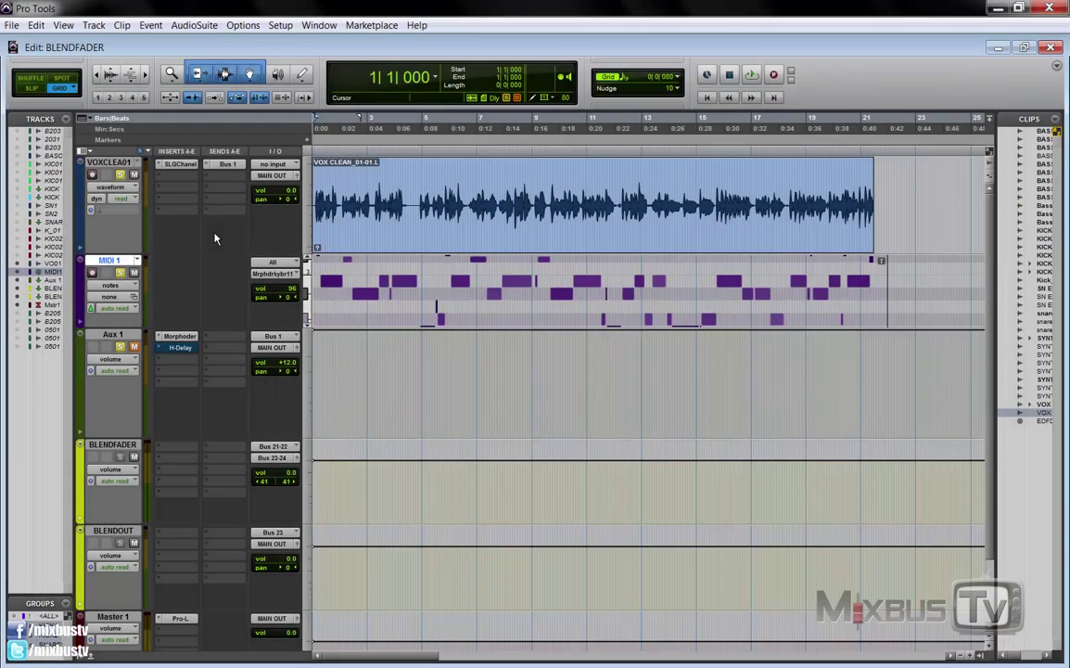
# Play the vocal example and stop it back at 1|1|000
pyautogui.press('space')
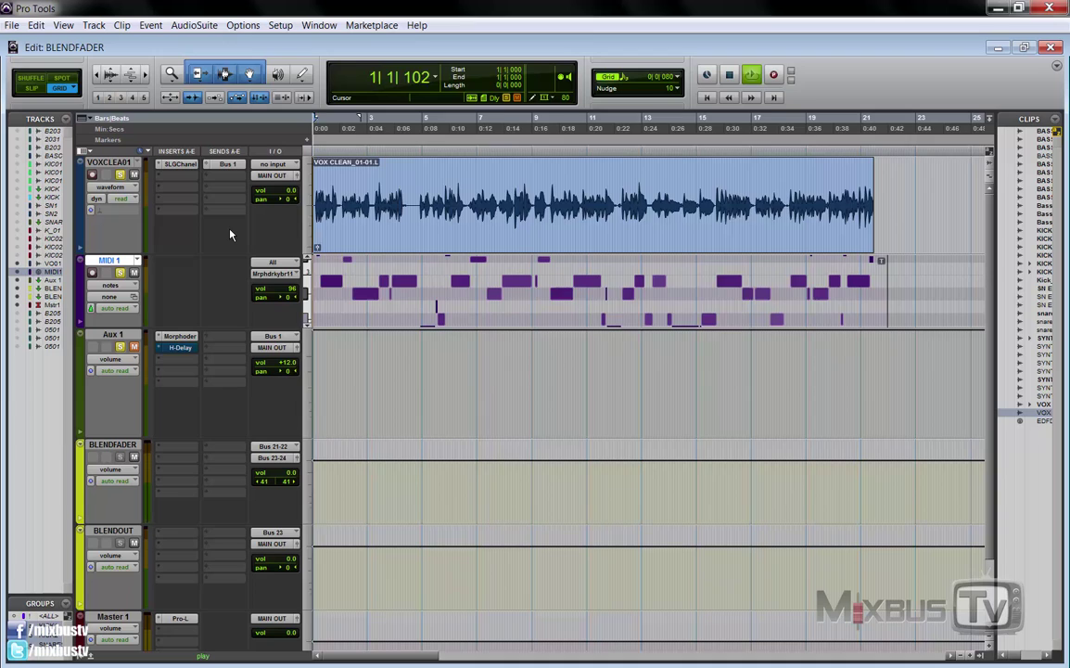
pyautogui.hotkey('ctrl', ']')
pyautogui.hotkey('ctrl', ']')
pyautogui.hotkey('ctrl', '[')
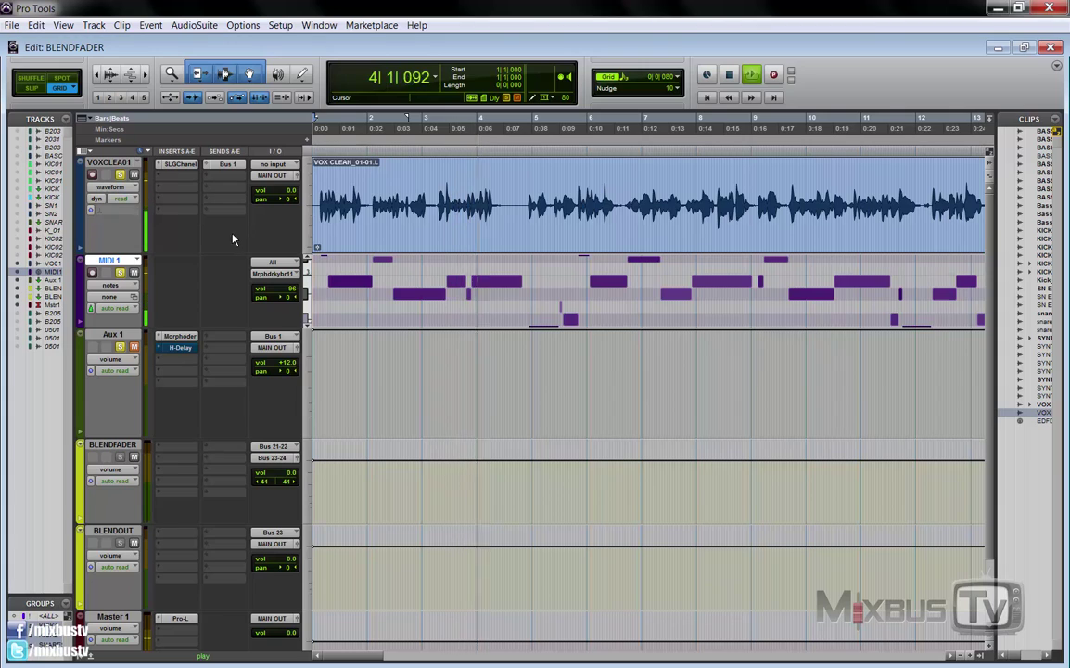
pyautogui.press('space')
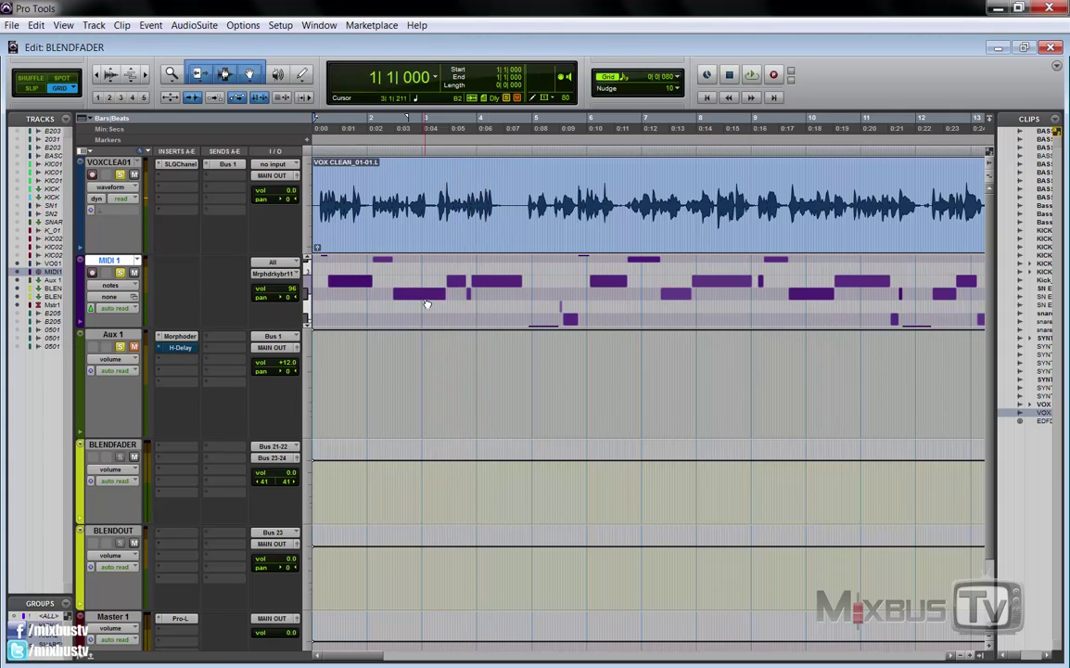
# Enlarge the MIDI 1 track, check the Morphoder on Aux 1, then replay the vocal example
pyautogui.moveTo(271, 327); pyautogui.dragTo(320, 351)
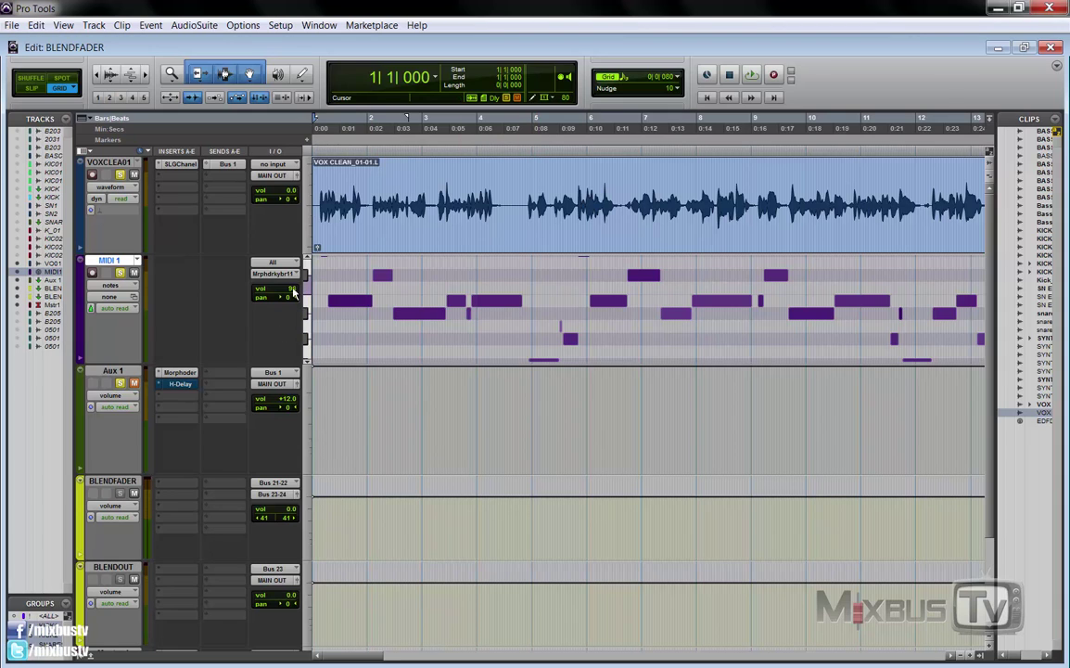
pyautogui.click(180, 373)
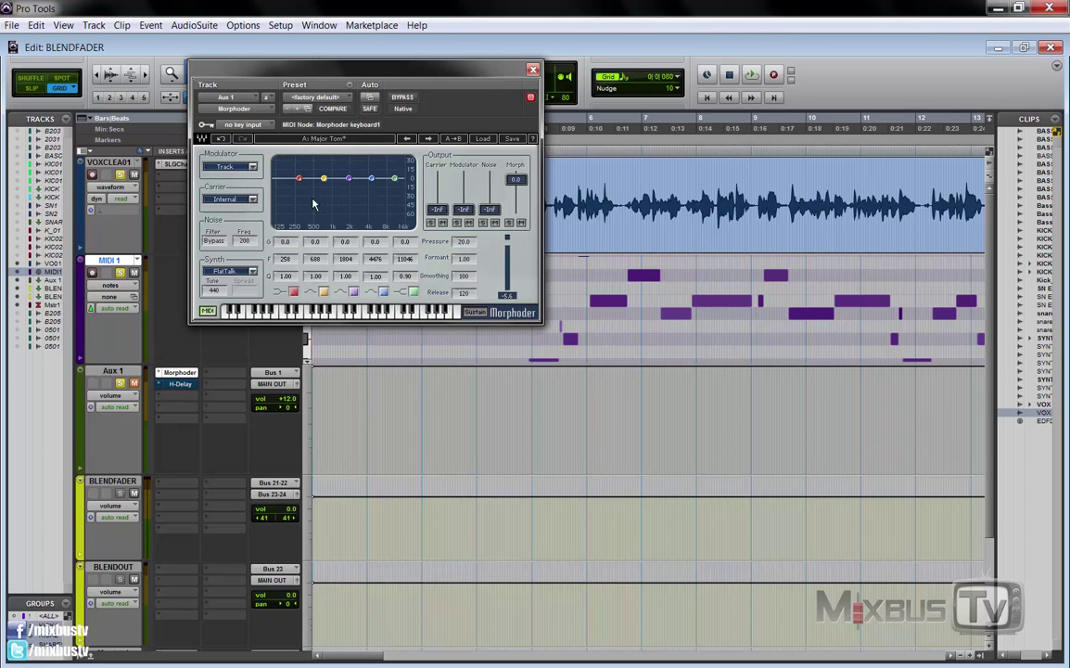
pyautogui.click(534, 71)
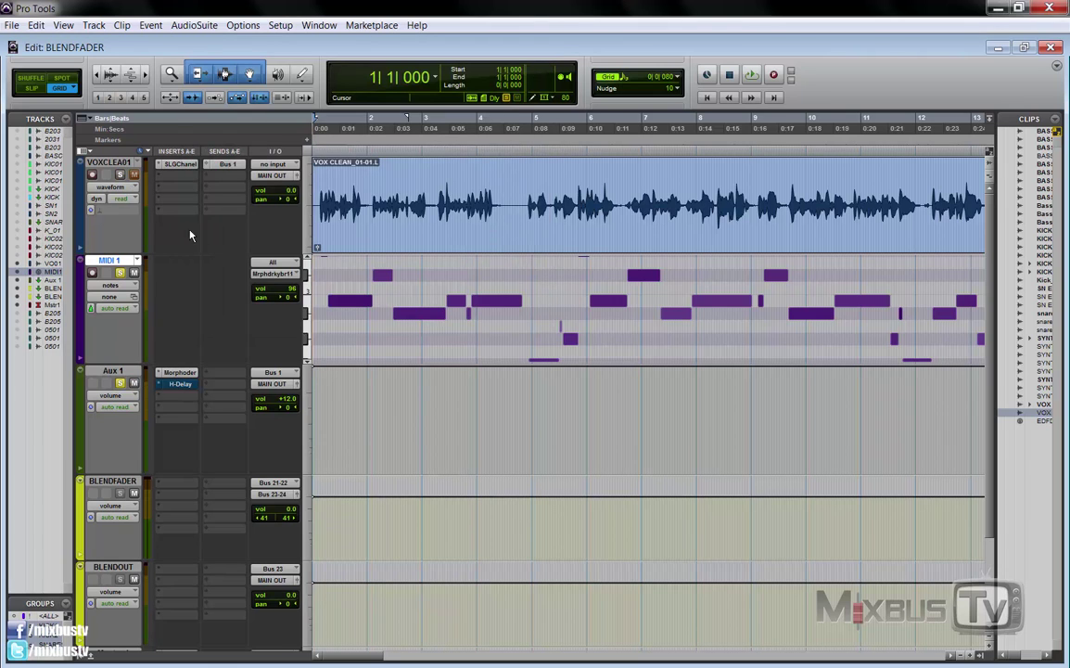
pyautogui.press('space')
pyautogui.hotkey('ctrl', ']')
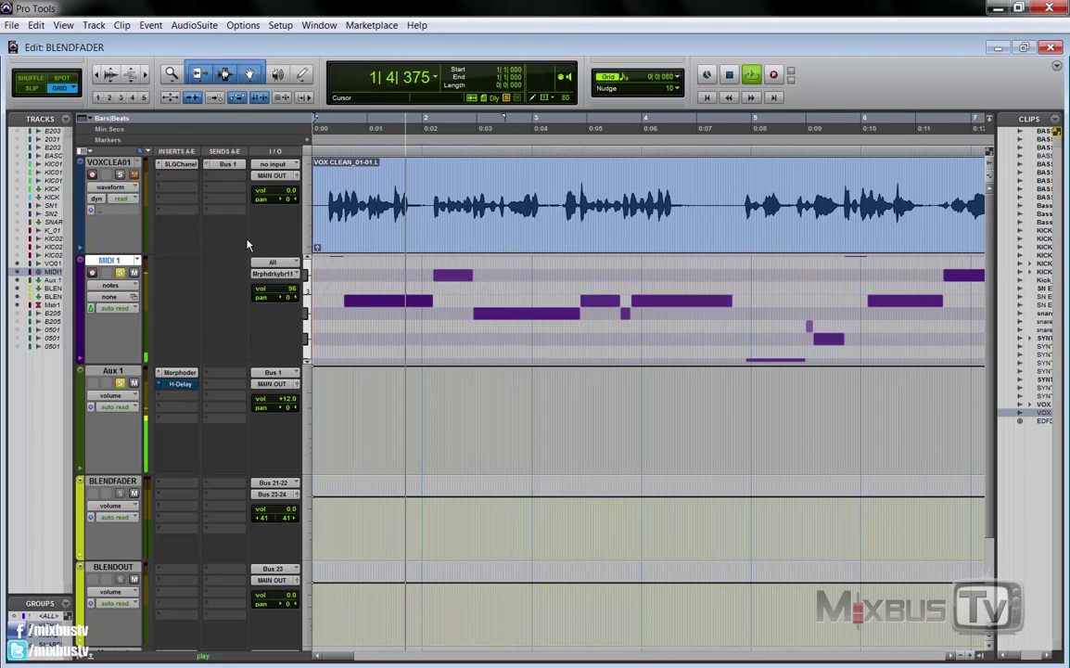
pyautogui.hotkey('ctrl', '[')
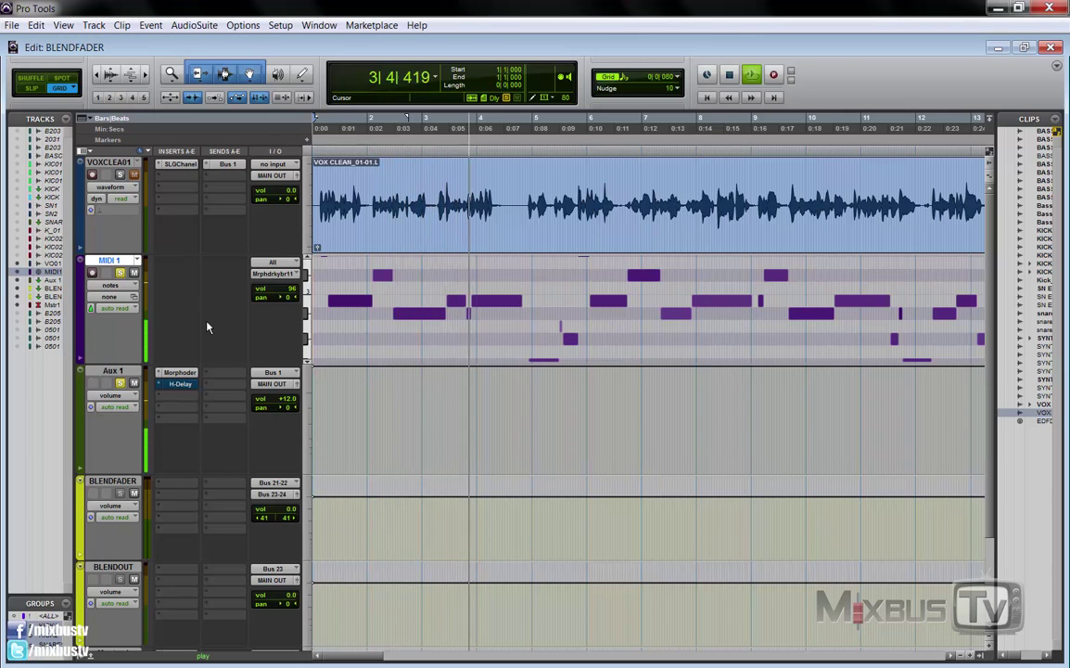
pyautogui.press('space')
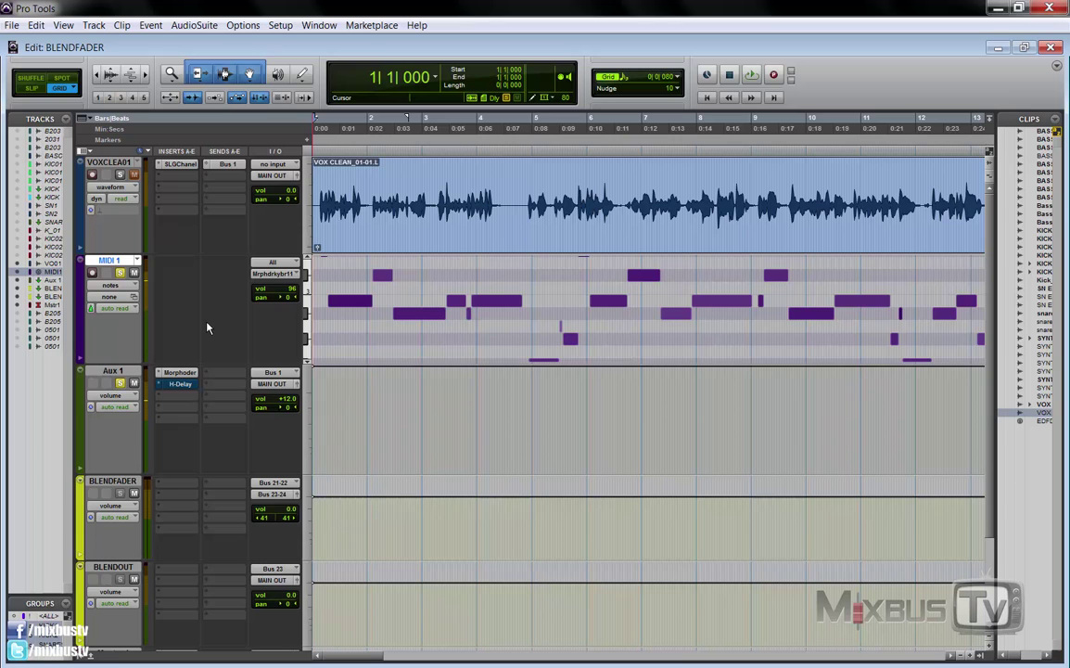
# Add Bus 22 (Mono) as a second output on the Morphoder Aux 1 track
pyautogui.click(273, 371)
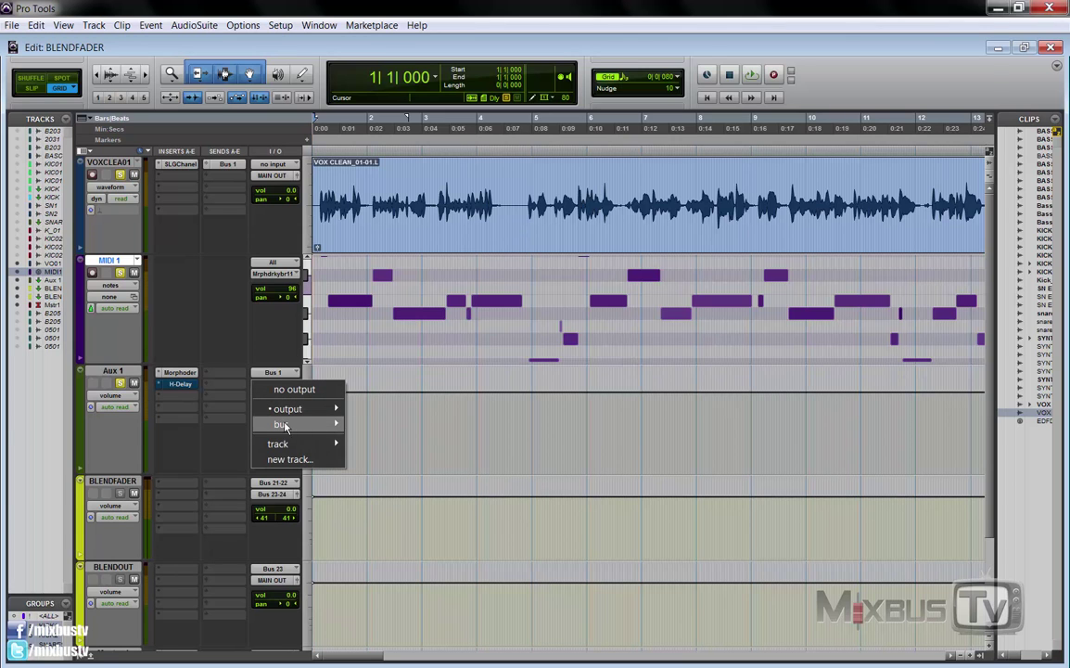
pyautogui.moveTo(284, 426)
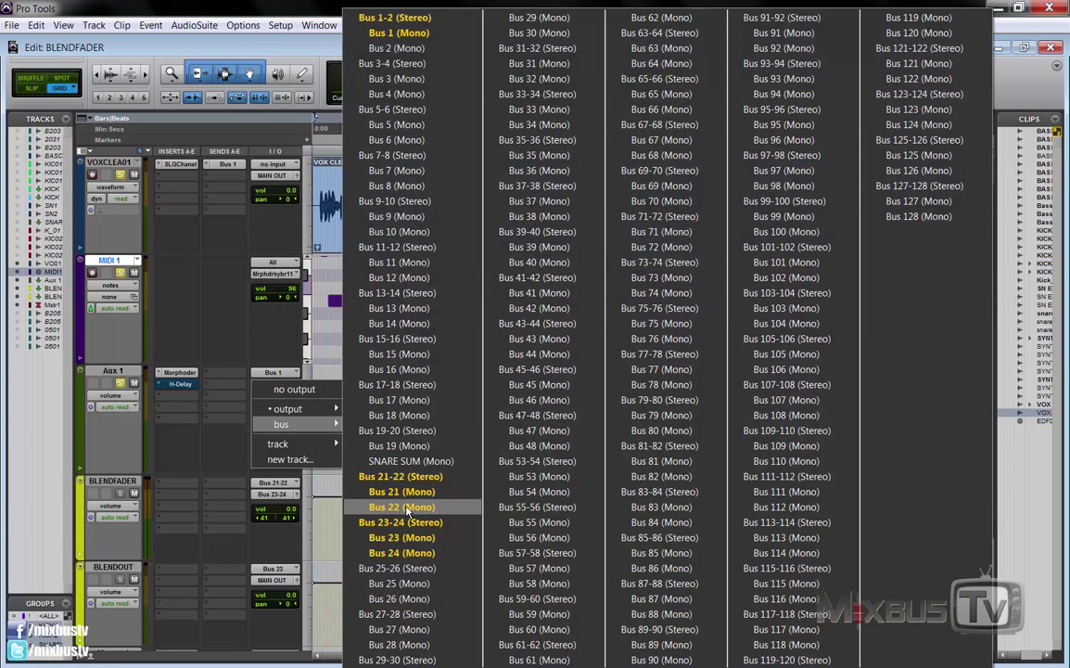
pyautogui.click(404, 507)
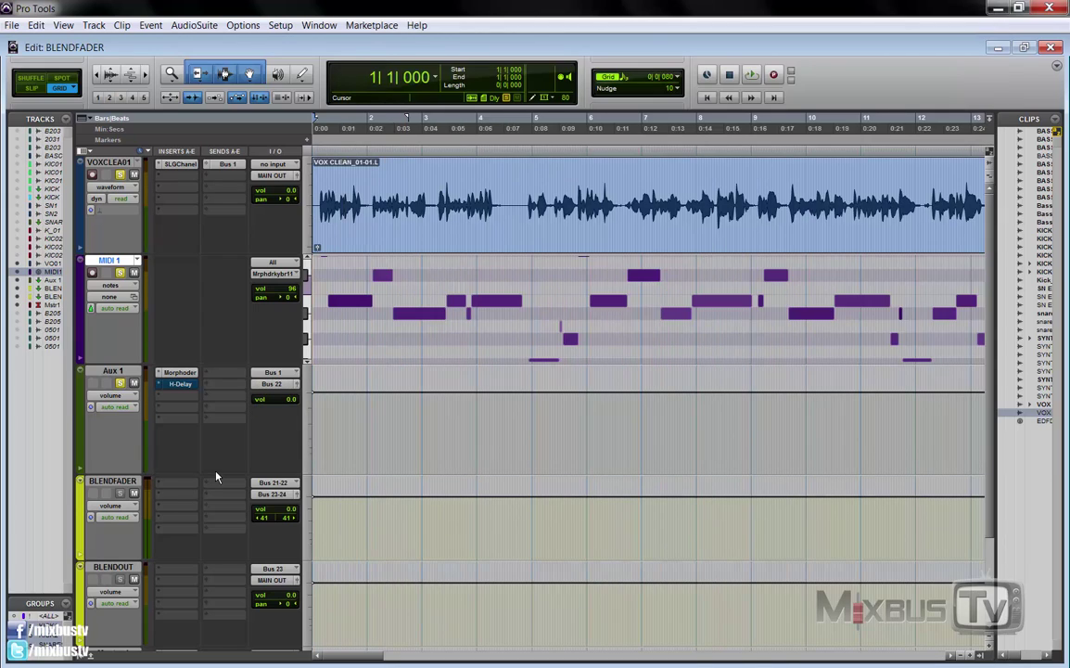
# Route the dry VOXCLEA01 vocal track's output to Bus 21 (Mono)
pyautogui.click(125, 483)
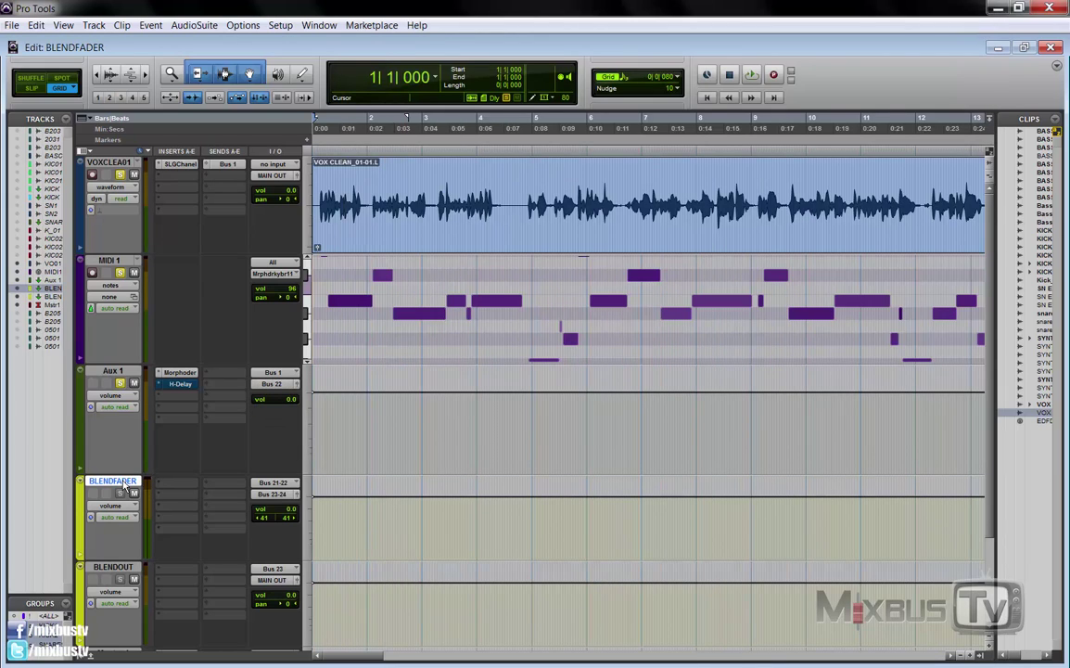
pyautogui.click(278, 492)
pyautogui.moveTo(320, 216)
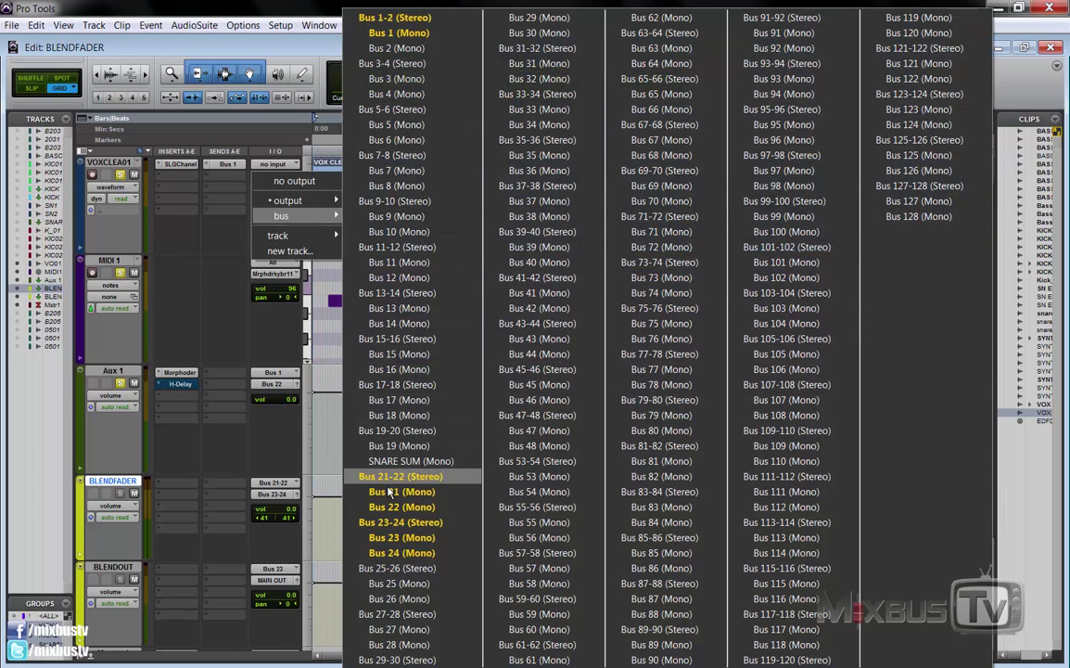
pyautogui.click(315, 474)
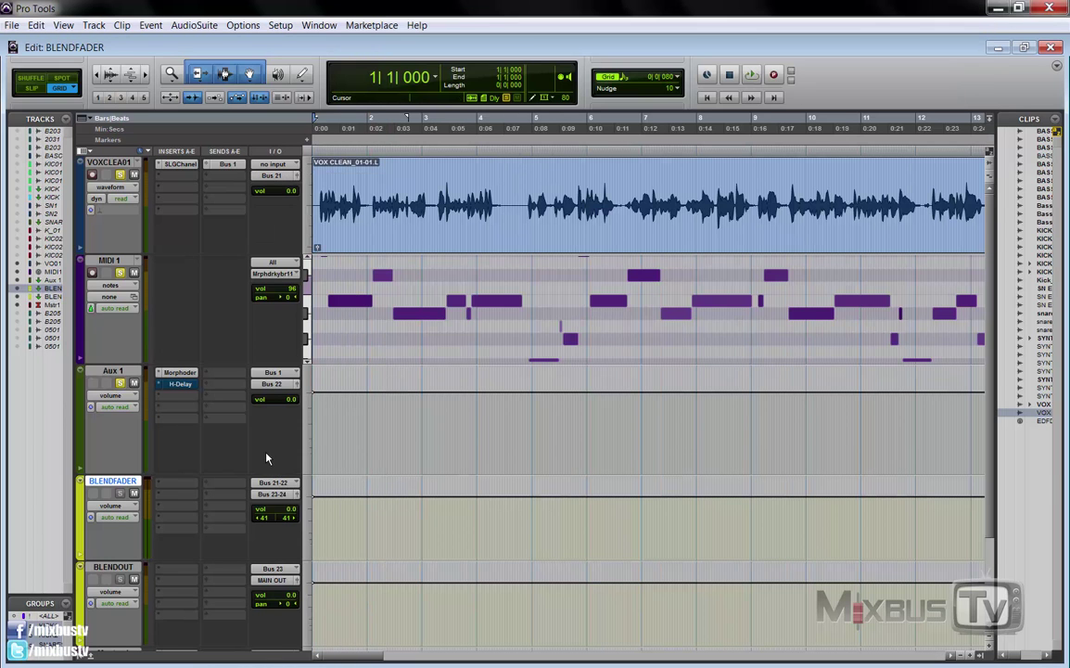
pyautogui.scroll(-2, 254, 455)
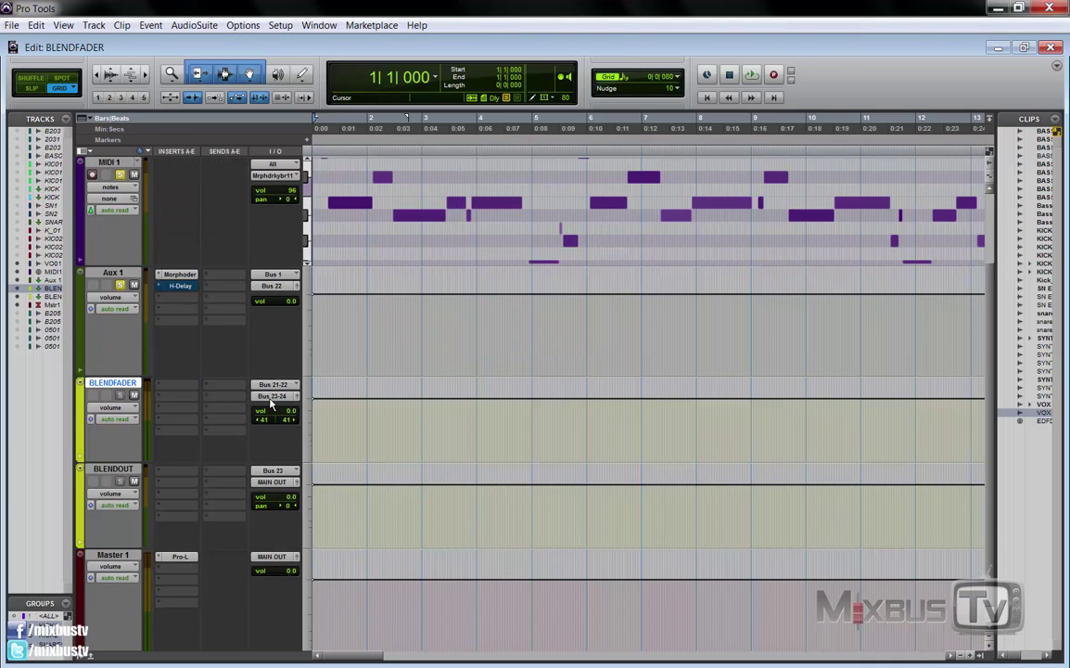
# Open BLENDFADER's Bus 23-24 output window and spread its linked pan to 100 / -100 while auditioning
pyautogui.click(297, 398)
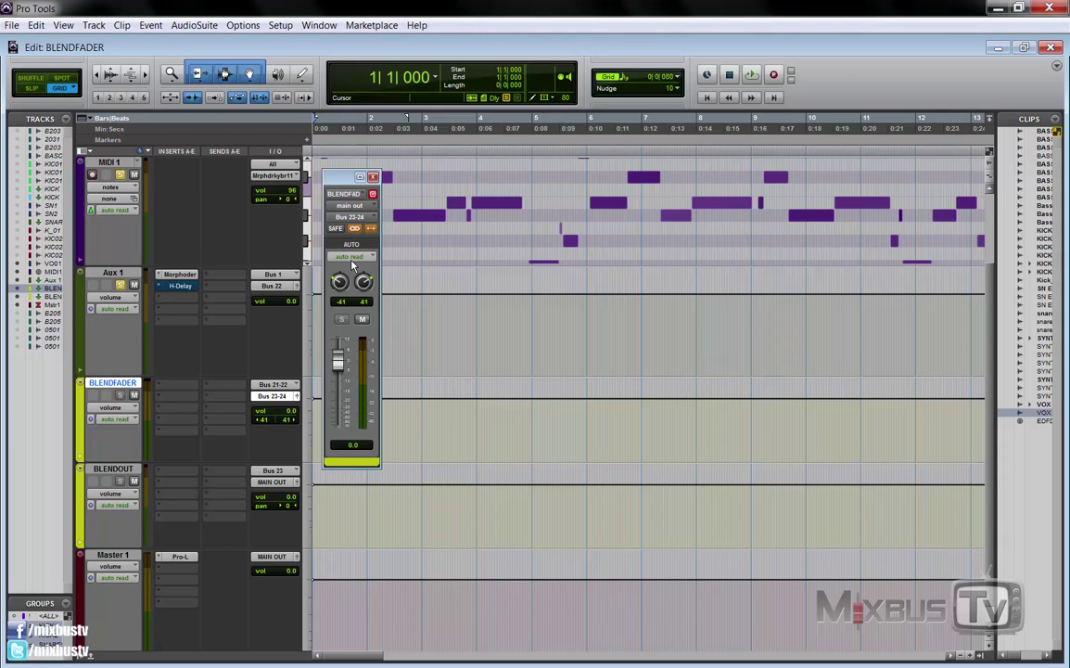
pyautogui.keyDown('alt'); pyautogui.click(342, 303); pyautogui.keyUp('alt')
pyautogui.press('space')
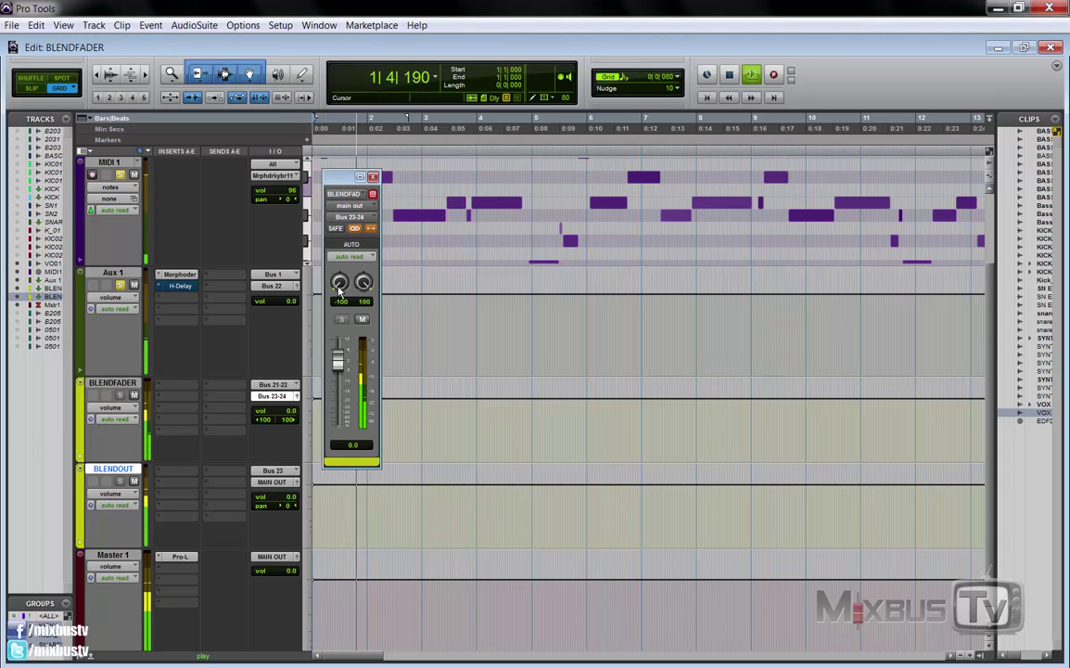
pyautogui.moveTo(339, 290); pyautogui.dragTo(344, 165)
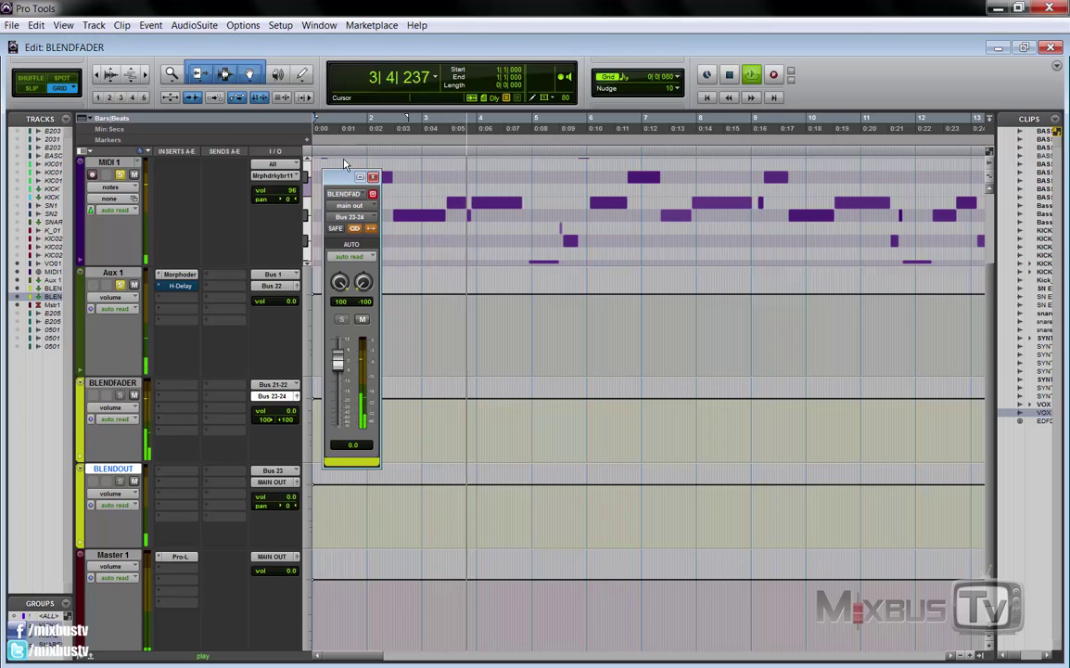
# Raise Aux 1's Bus 22 output fader to +12.0 dB while auditioning the vocoder during playback
pyautogui.click(298, 289)
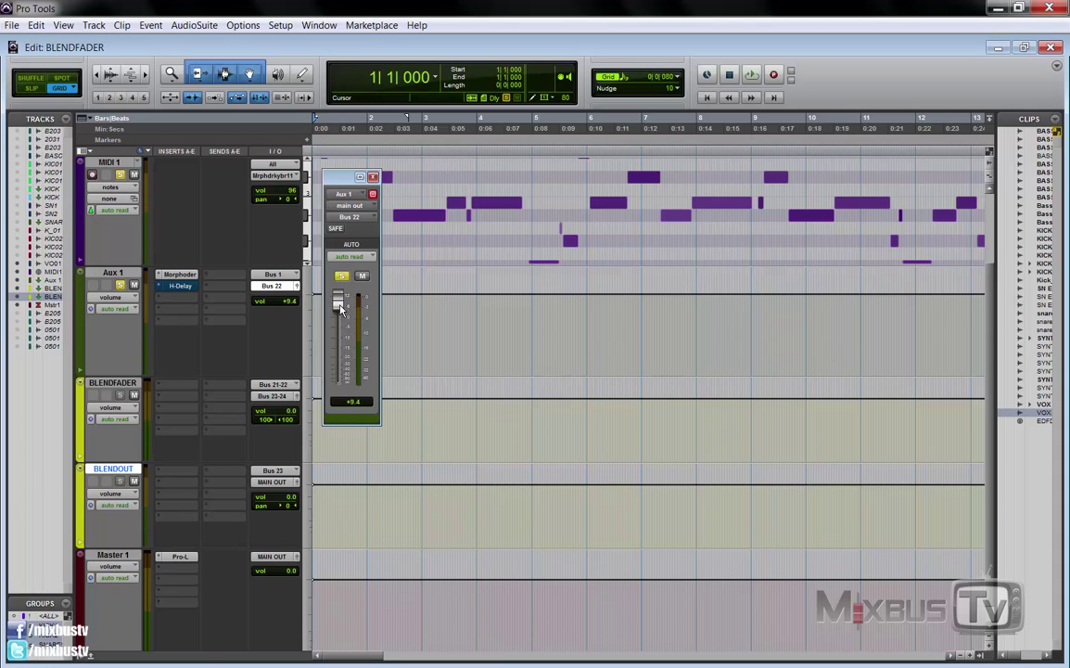
pyautogui.press('space')
pyautogui.moveTo(340, 309); pyautogui.dragTo(341, 303)
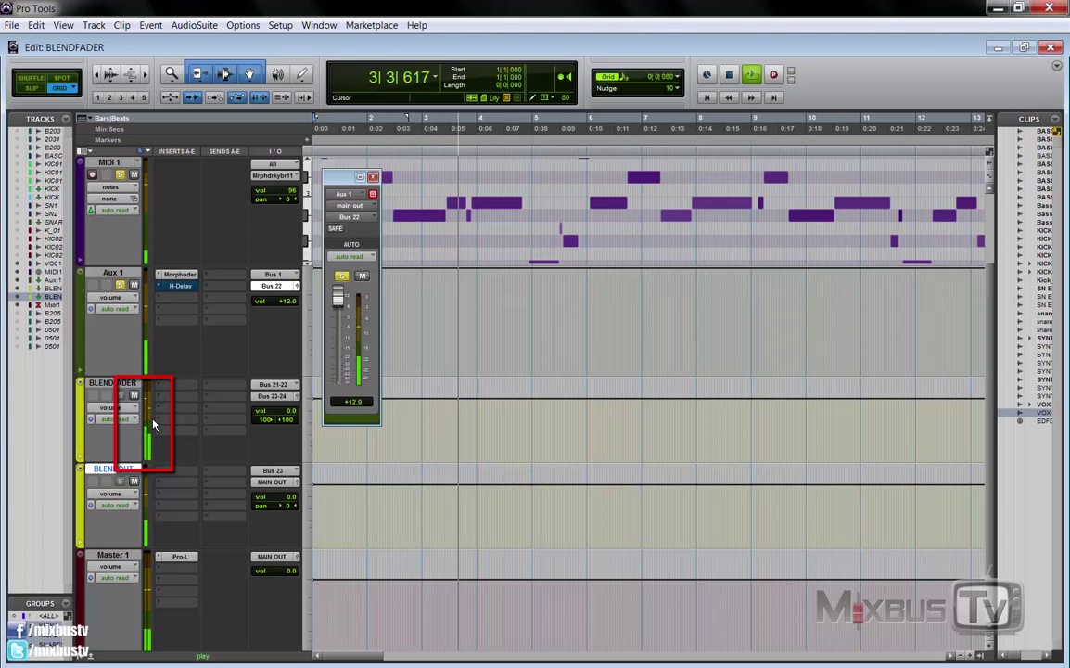
pyautogui.press('space')
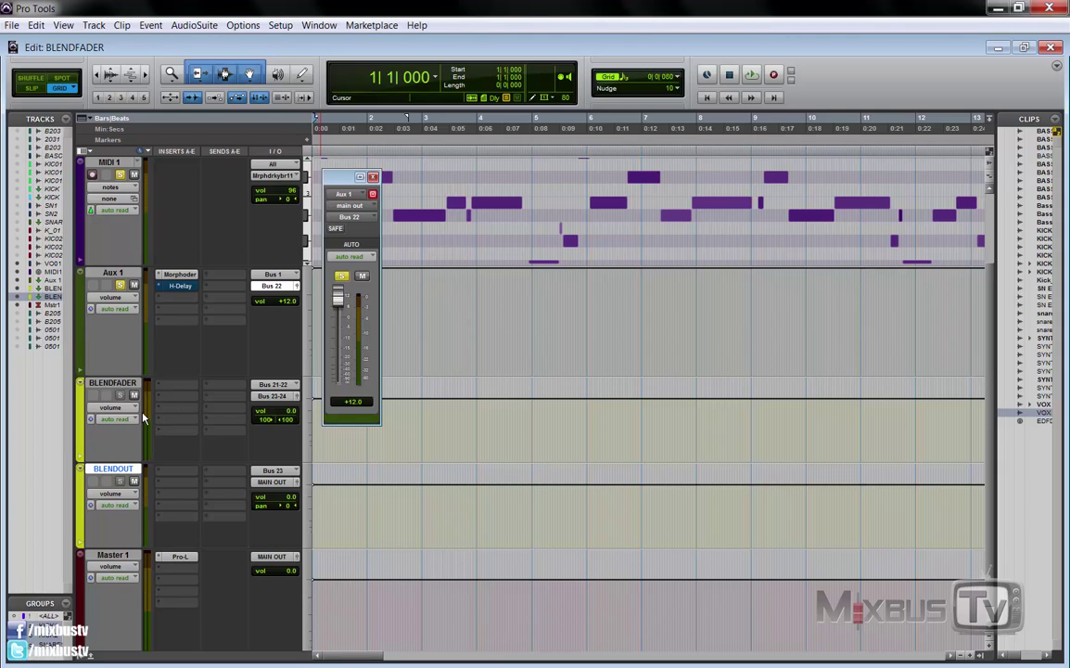
# Sweep BLENDFADER's linked pan during playback, leaving it at -67 / 67
pyautogui.click(298, 397)
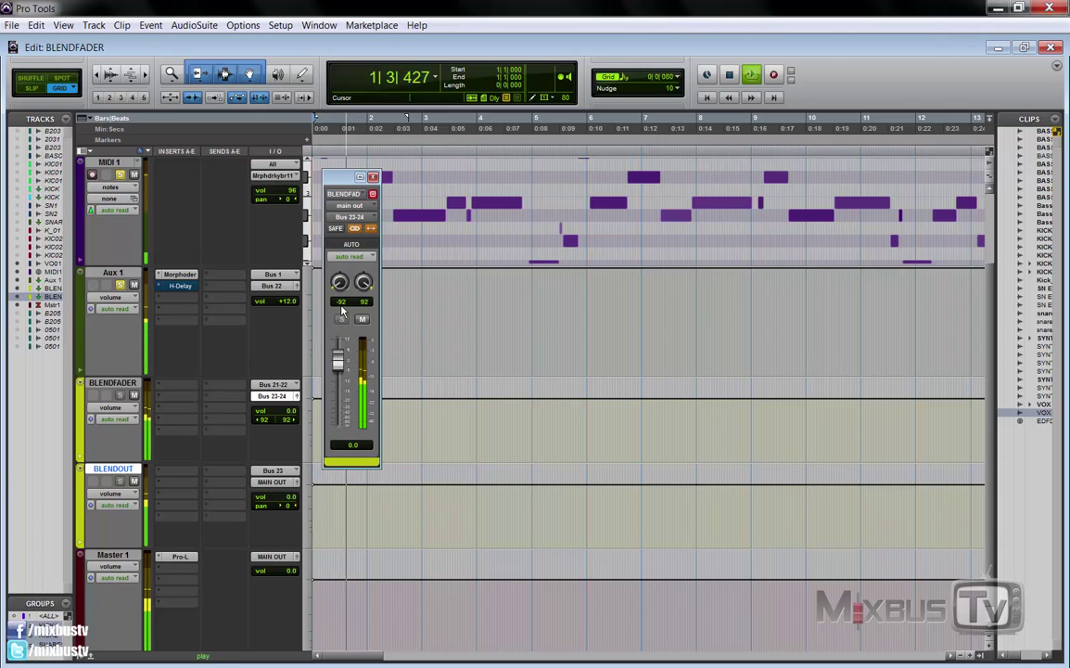
pyautogui.moveTo(339, 283); pyautogui.dragTo(340, 313)
pyautogui.press('space')
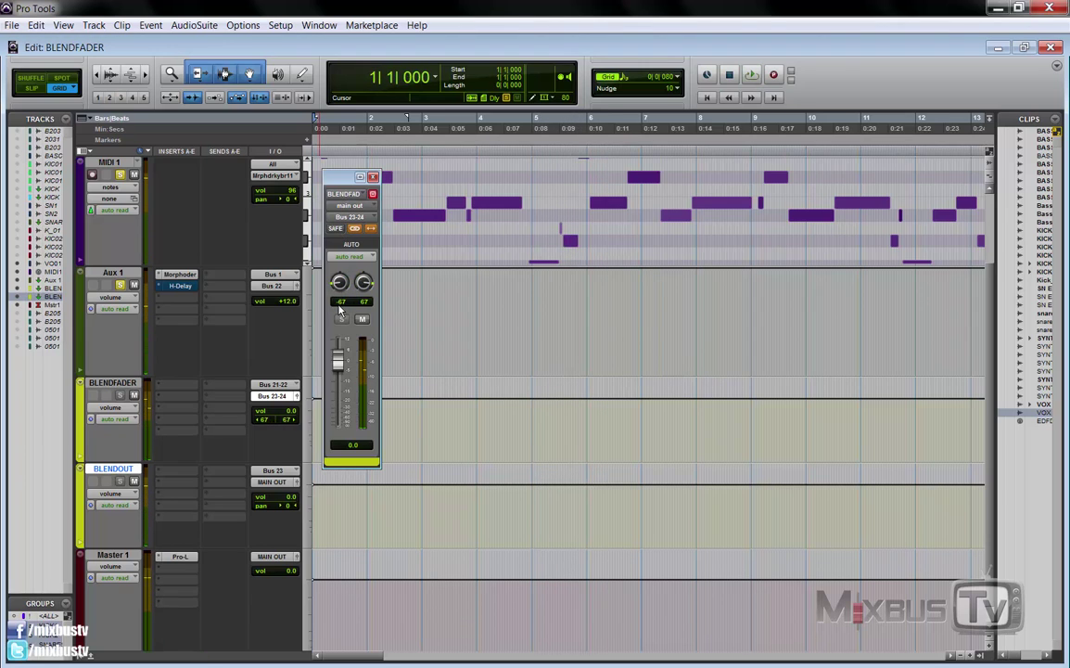
# Put BLENDFADER's automation mode into Touch
pyautogui.rightClick(177, 285)
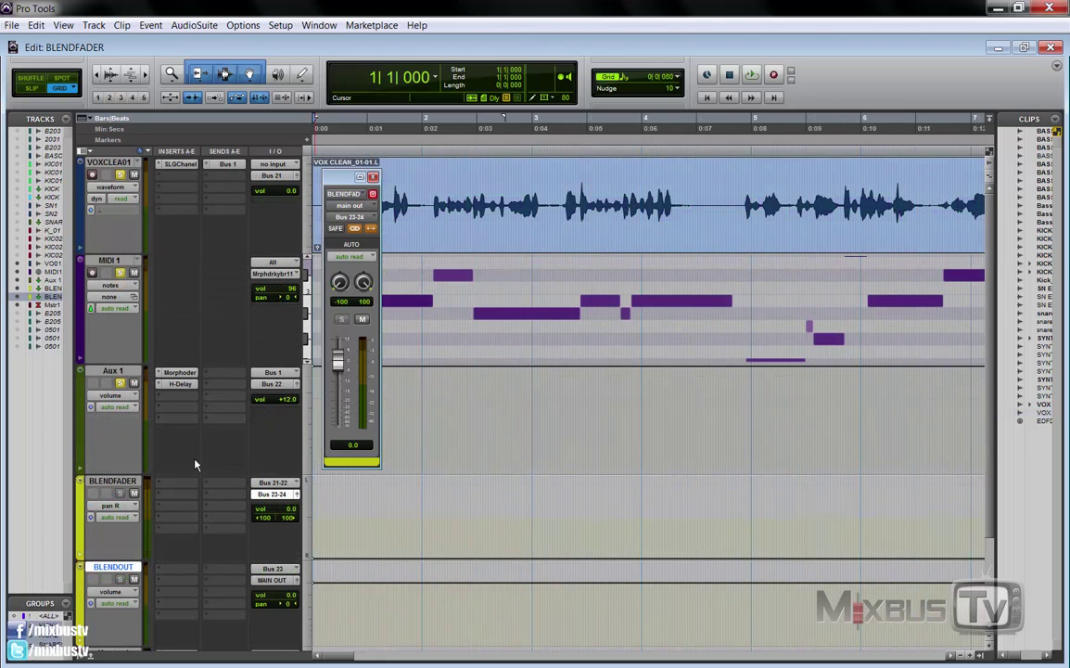
pyautogui.click(111, 517)
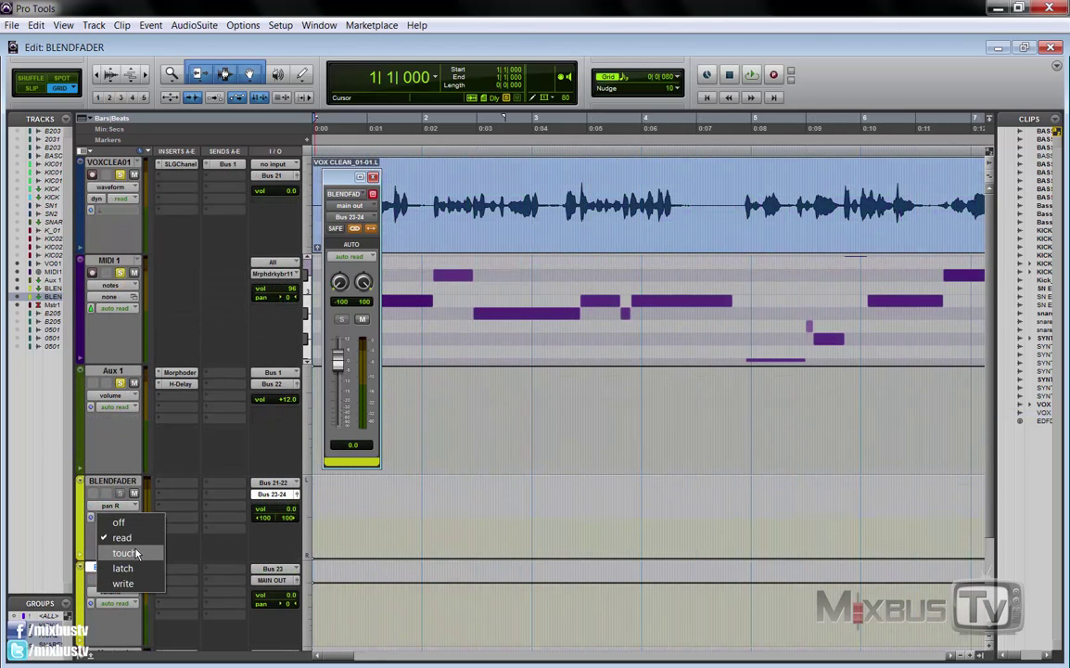
pyautogui.click(122, 531)
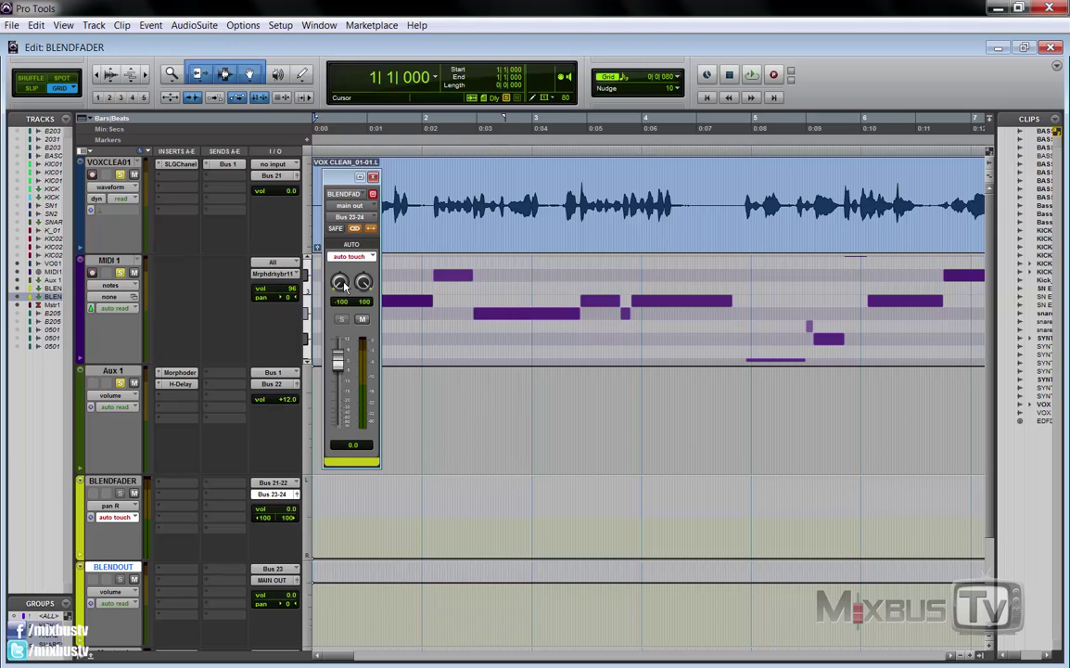
# Start the blend at -68 / 68 and write three pan moves during playback
pyautogui.moveTo(343, 275); pyautogui.dragTo(342, 281)
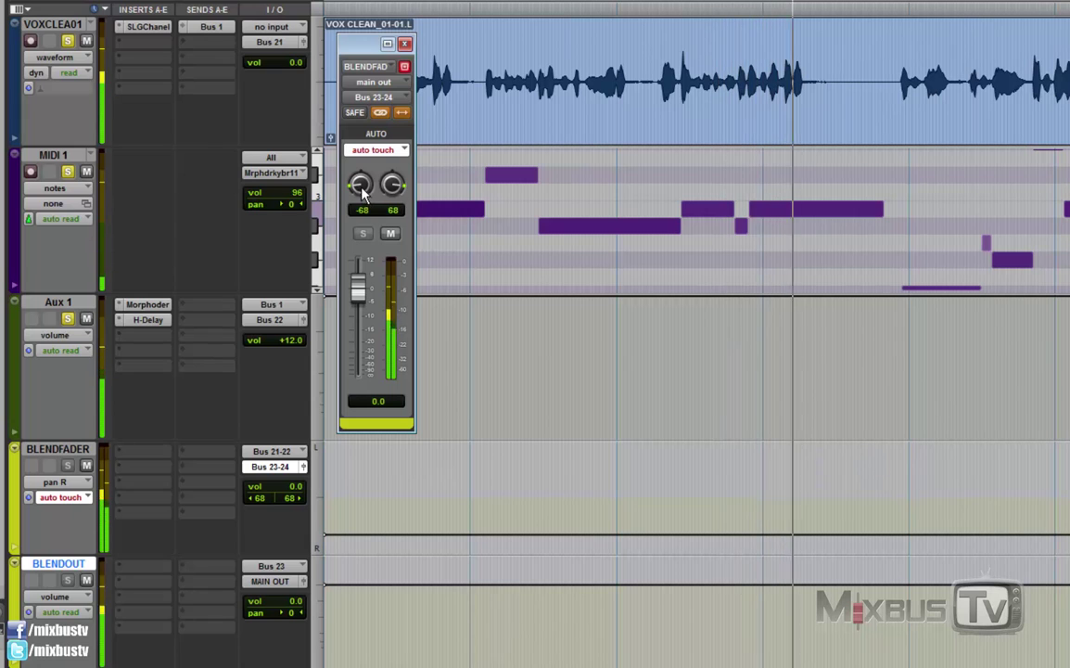
pyautogui.moveTo(361, 184)
pyautogui.mouseDown()
pyautogui.moveTo(366, 121)
pyautogui.moveTo(372, 192)
pyautogui.mouseUp()
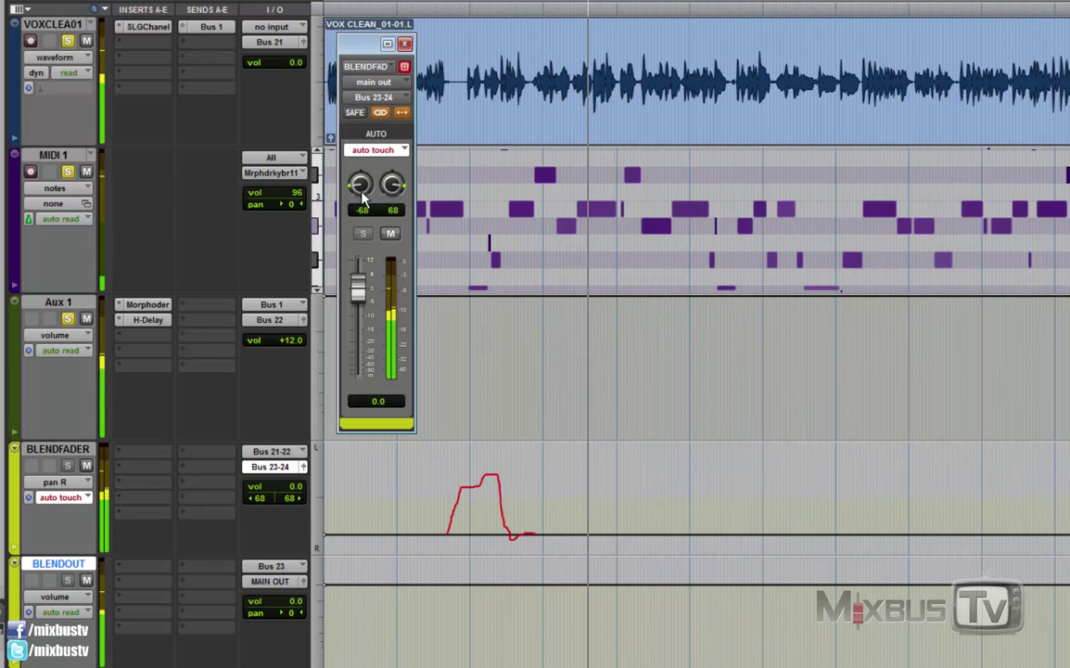
pyautogui.moveTo(361, 184)
pyautogui.mouseDown()
pyautogui.moveTo(362, 171)
pyautogui.moveTo(360, 190)
pyautogui.mouseUp()
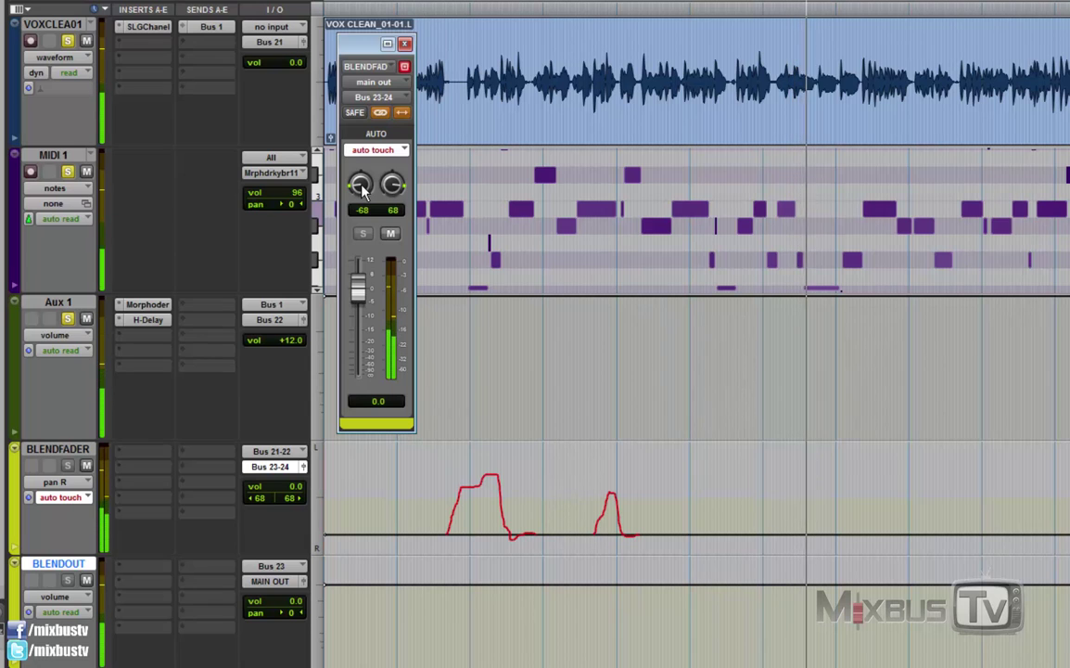
pyautogui.moveTo(362, 188); pyautogui.dragTo(319, 166)
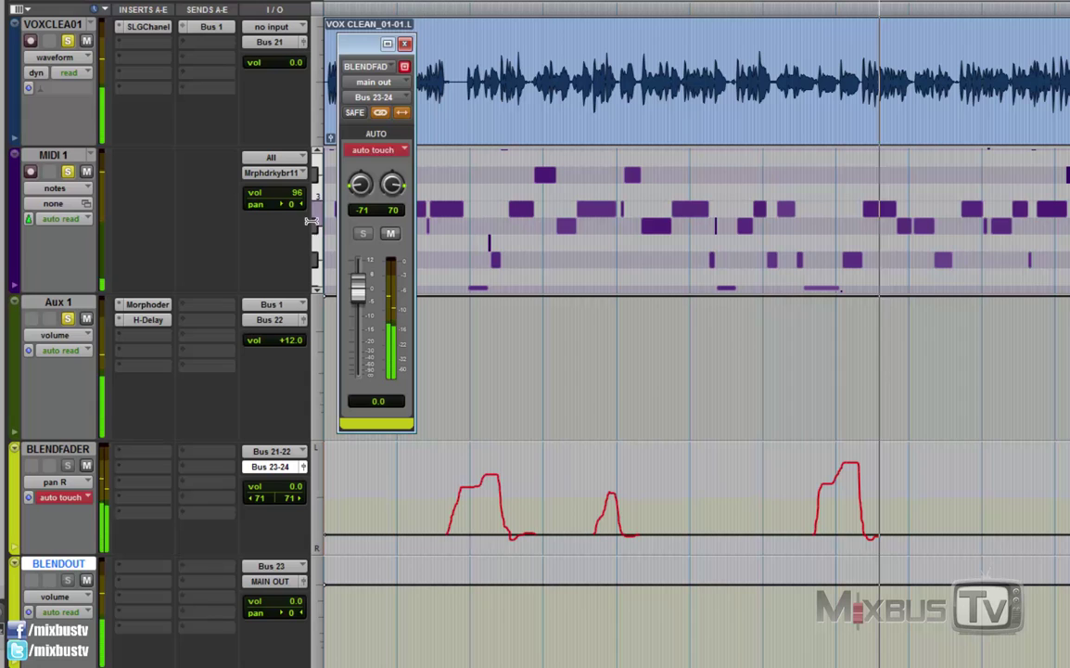
# Stop playback and add a pan L automation lane under BLENDFADER showing the mirrored moves
pyautogui.press('space')
pyautogui.scroll(-3, 272, 239)
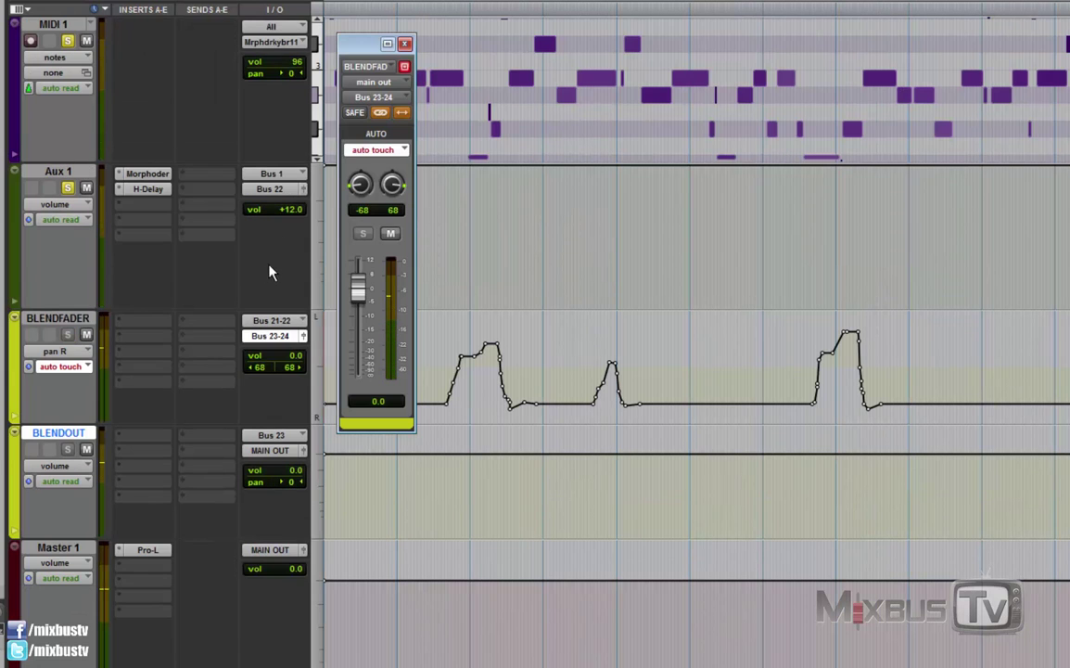
pyautogui.click(79, 351)
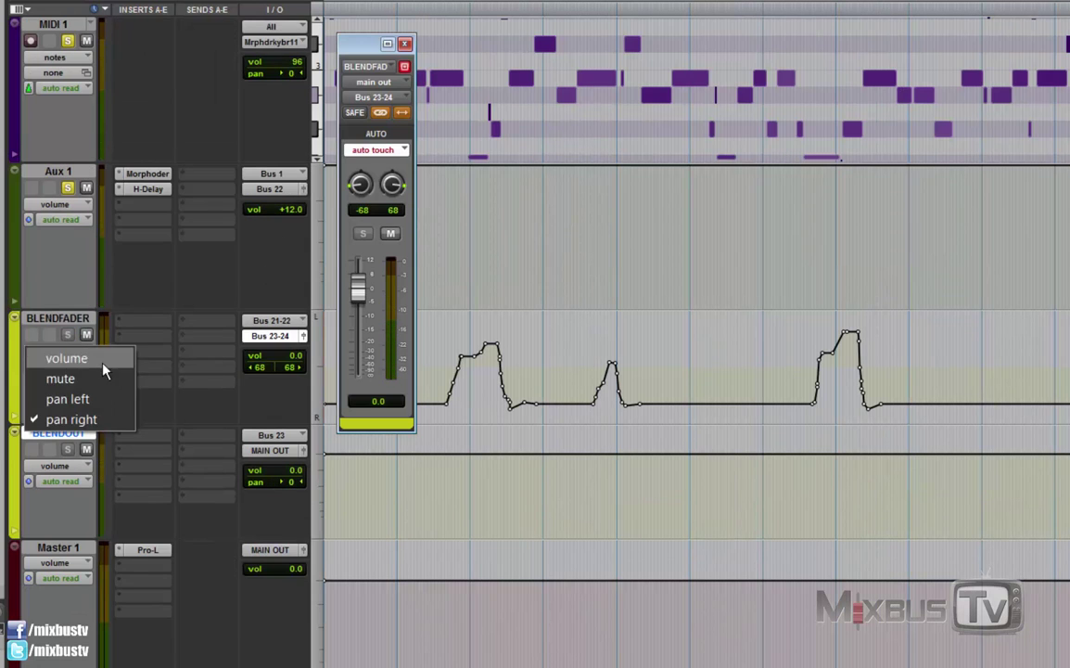
pyautogui.click(167, 364)
pyautogui.click(14, 423)
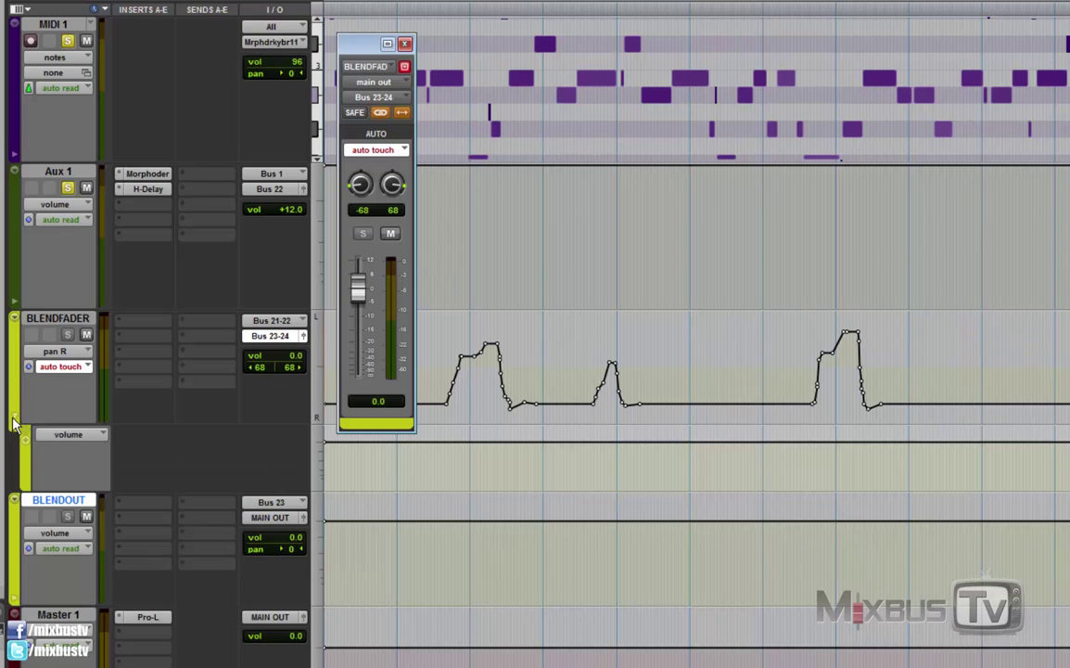
pyautogui.click(61, 436)
pyautogui.moveTo(104, 489)
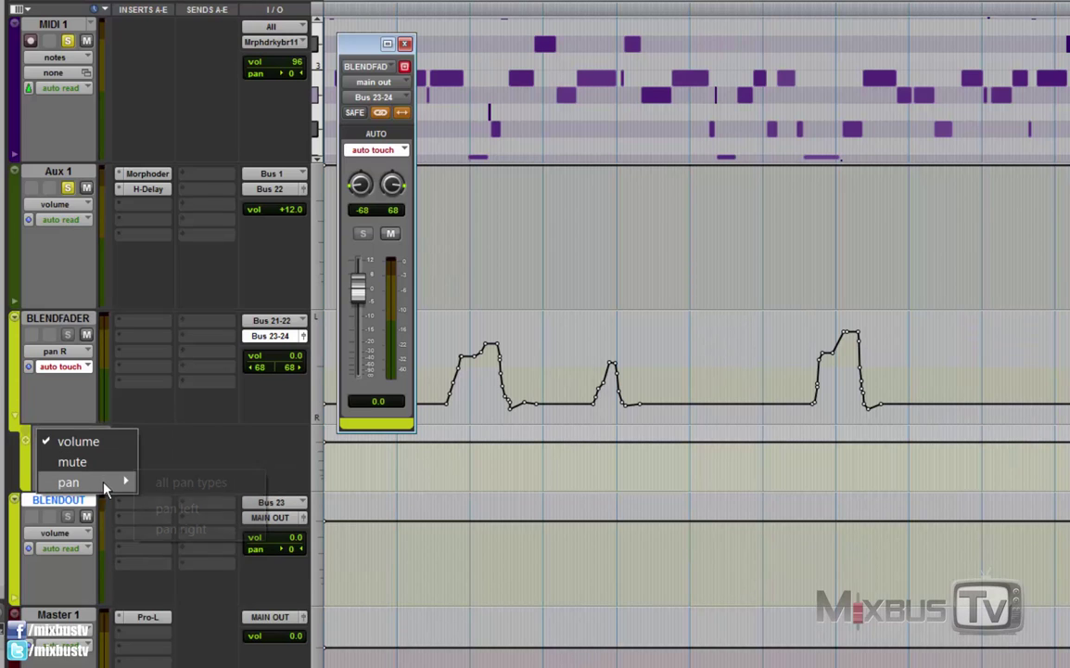
pyautogui.click(192, 511)
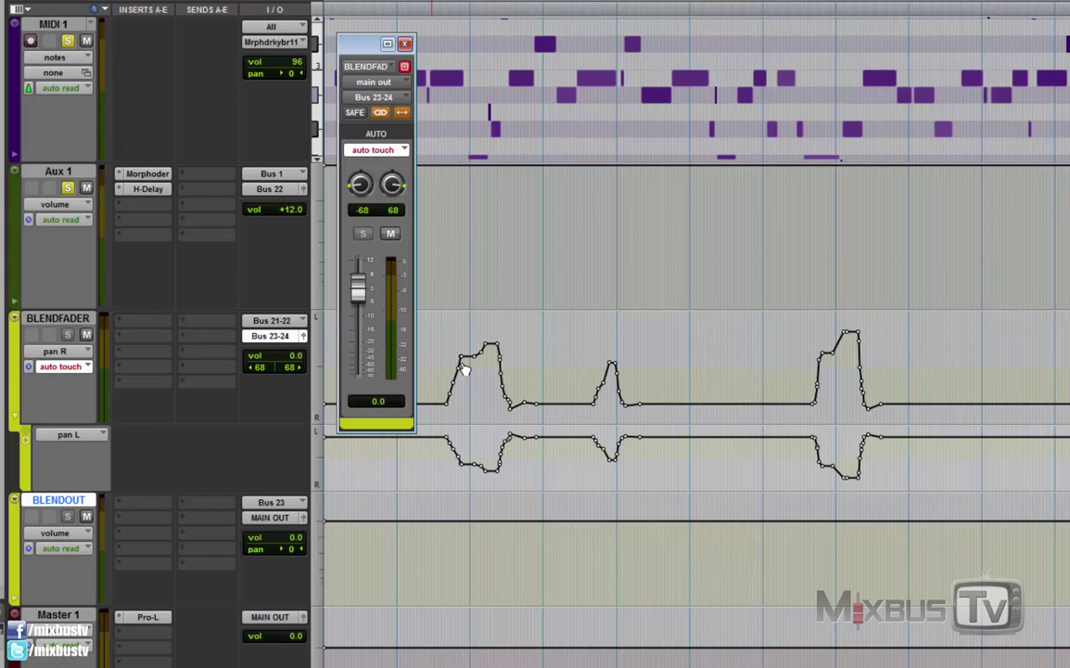